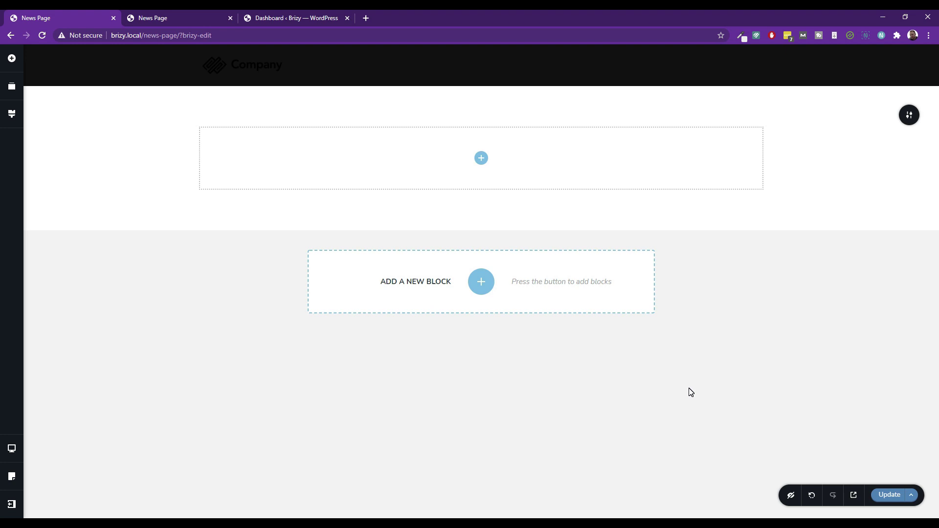
pyautogui.moveTo(485, 223); pyautogui.dragTo(487, 221)
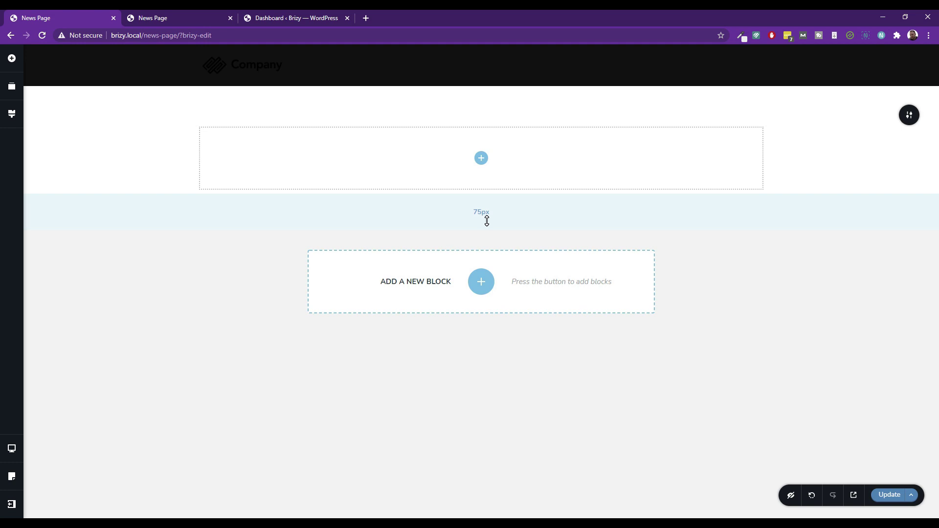
pyautogui.moveTo(487, 220); pyautogui.dragTo(488, 221)
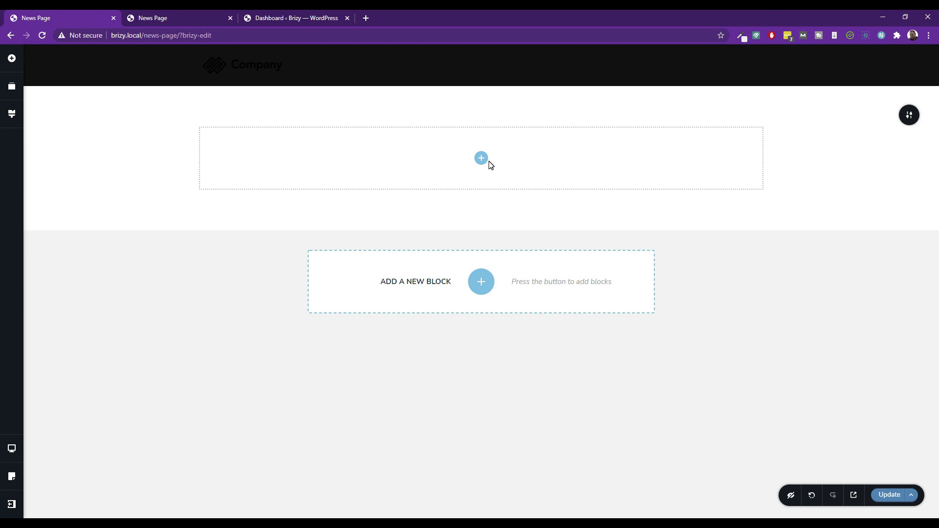
pyautogui.click(481, 159)
pyautogui.scroll(-6, 45, 292)
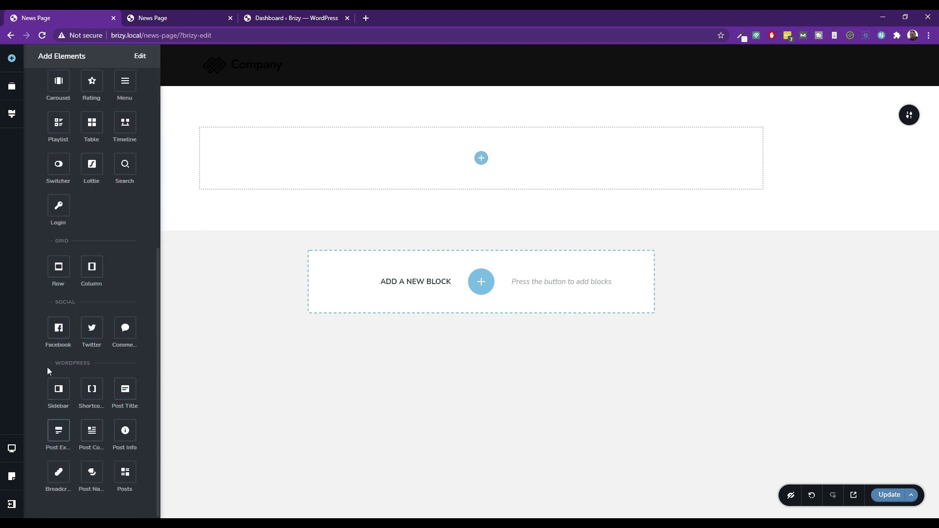
pyautogui.click(272, 354)
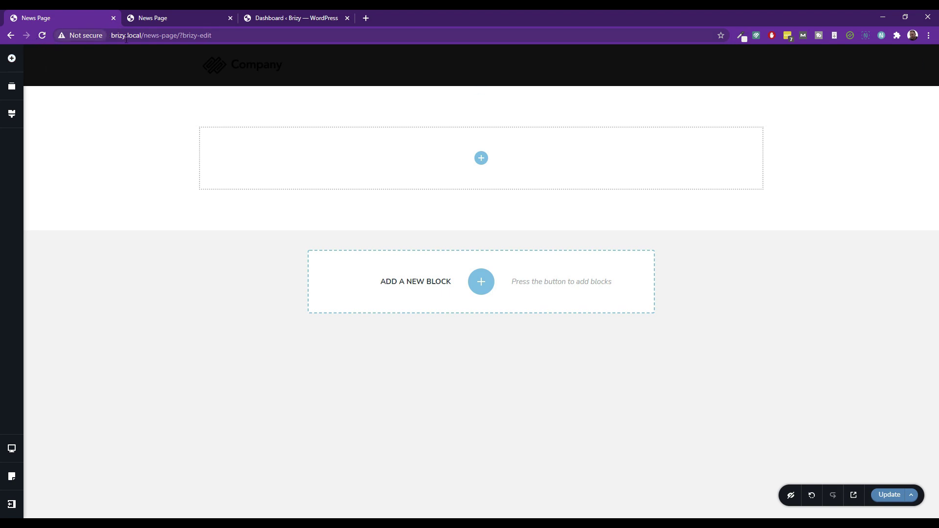
# Leave the News Page editor without saving and look through the site's front page at brizy.local.
pyautogui.moveTo(142, 35); pyautogui.dragTo(212, 35)
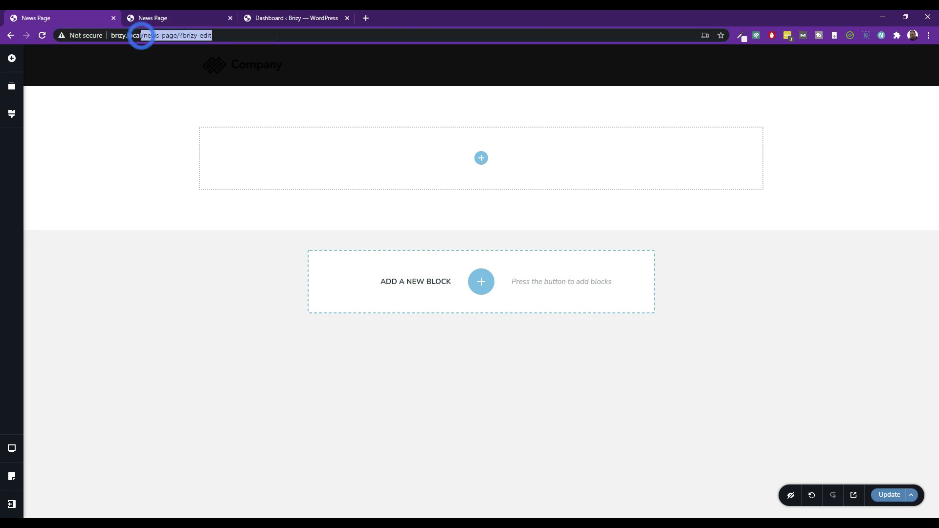
pyautogui.press('BackSpace')
pyautogui.press('Return')
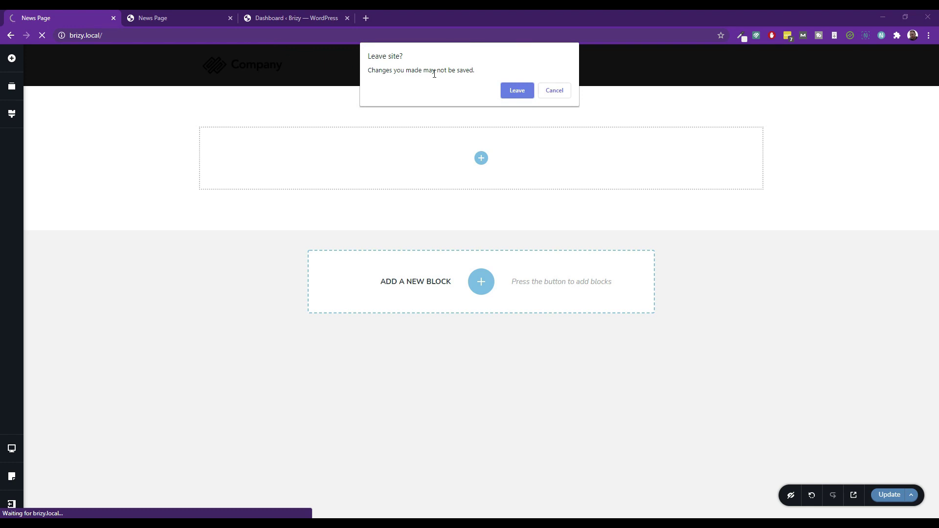
pyautogui.click(518, 96)
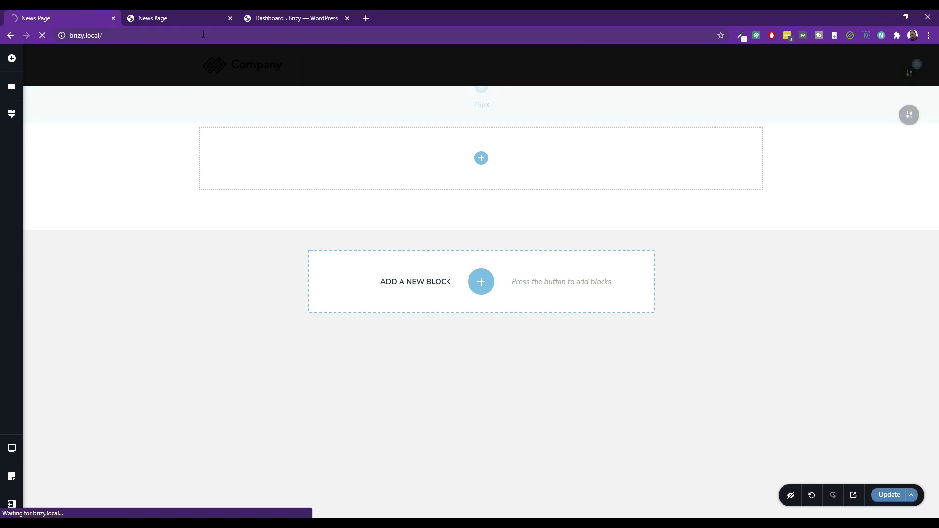
pyautogui.click(889, 498)
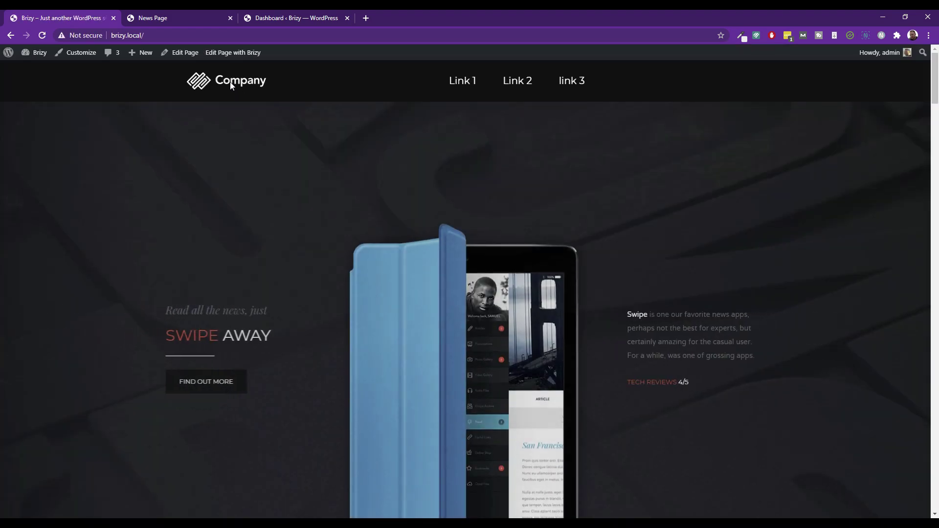
pyautogui.scroll(-15, 493, 219)
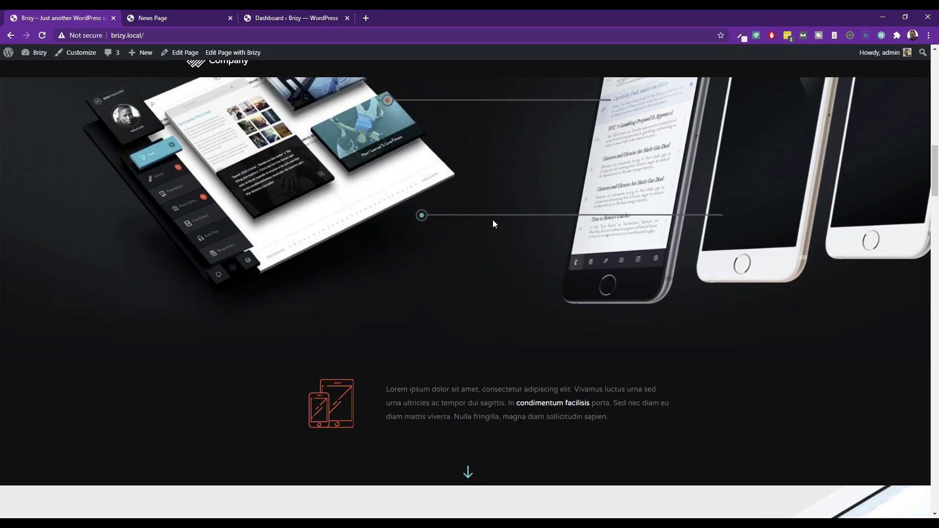
pyautogui.scroll(15, 492, 219)
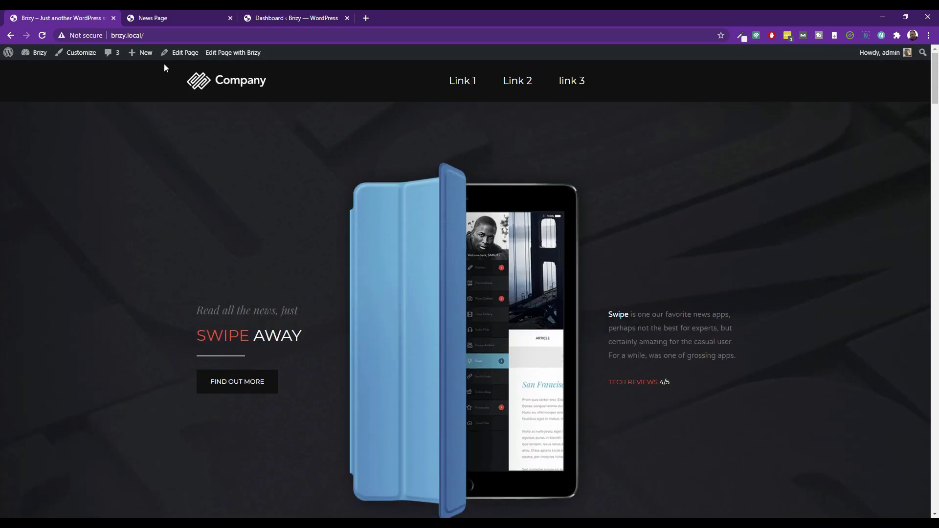
# Go to the WordPress dashboard's list of all posts and move the post titled Draft to the trash.
pyautogui.click(32, 67)
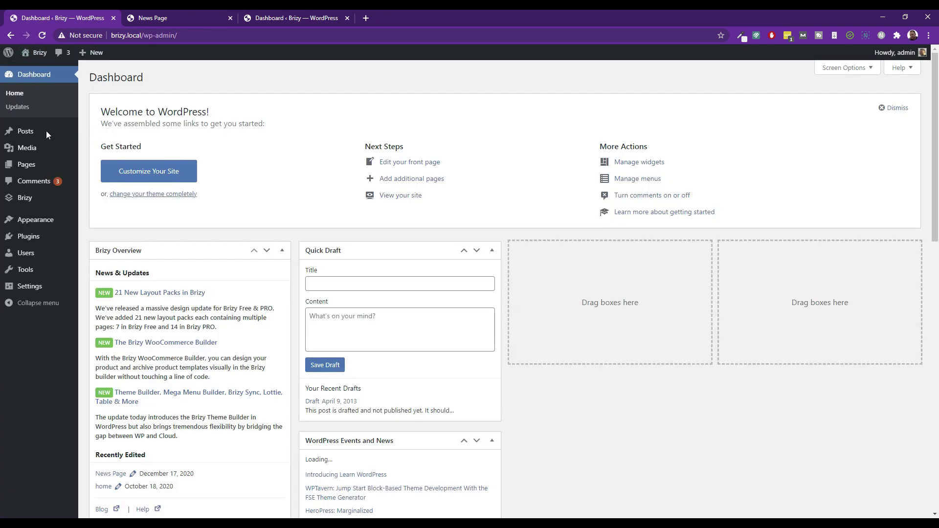
pyautogui.moveTo(21, 134)
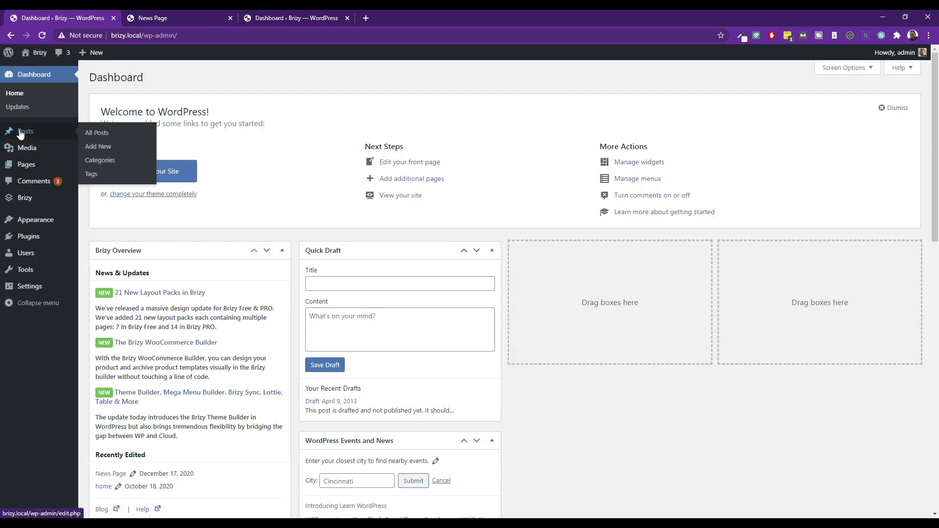
pyautogui.click(96, 133)
pyautogui.scroll(-5, 174, 186)
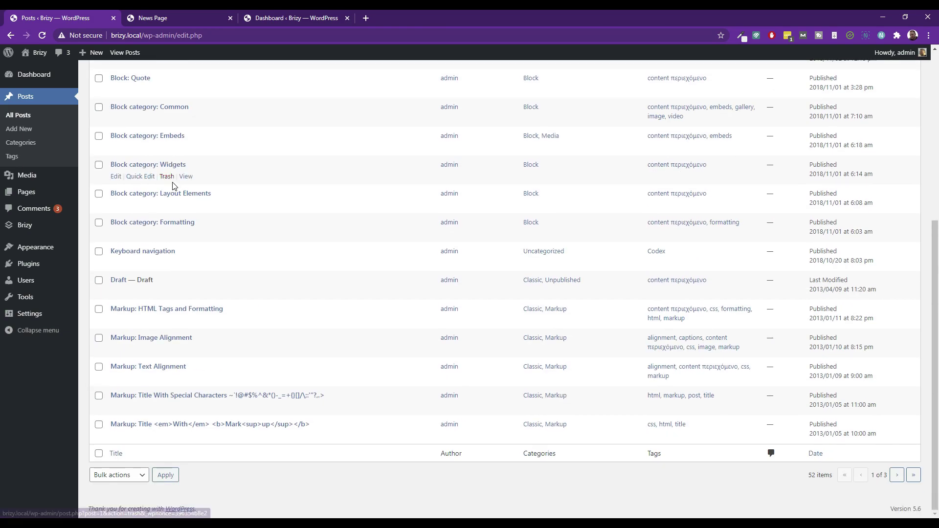
pyautogui.scroll(5, 259, 263)
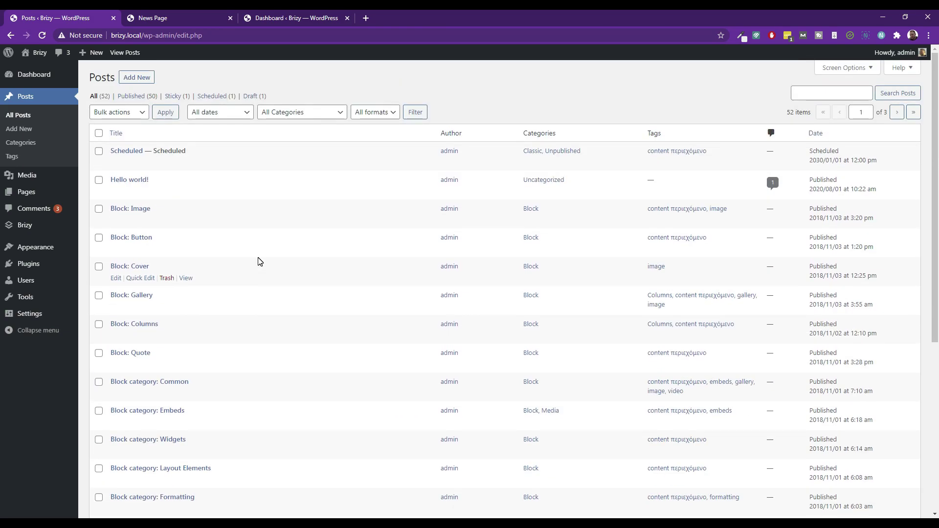
pyautogui.scroll(-5, 260, 262)
pyautogui.scroll(3, 262, 268)
pyautogui.scroll(3, 262, 268)
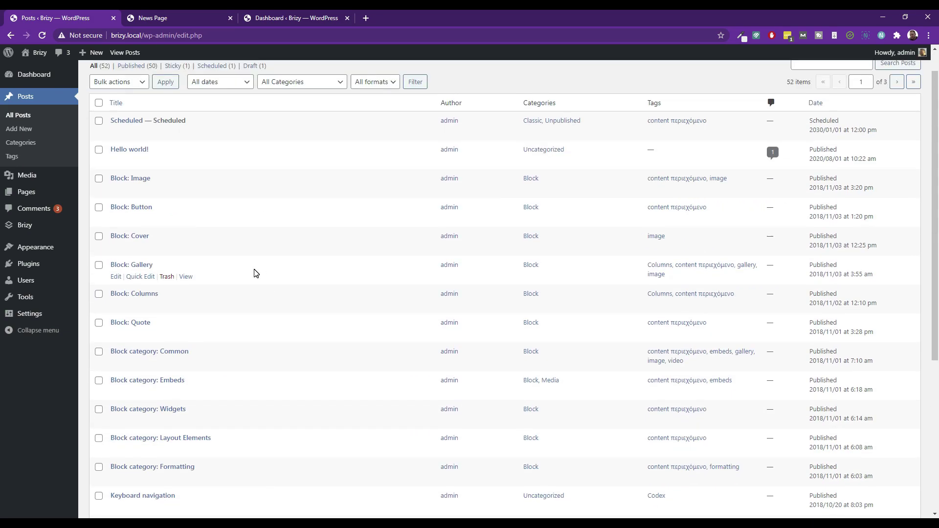
pyautogui.scroll(-5, 256, 272)
pyautogui.click(166, 292)
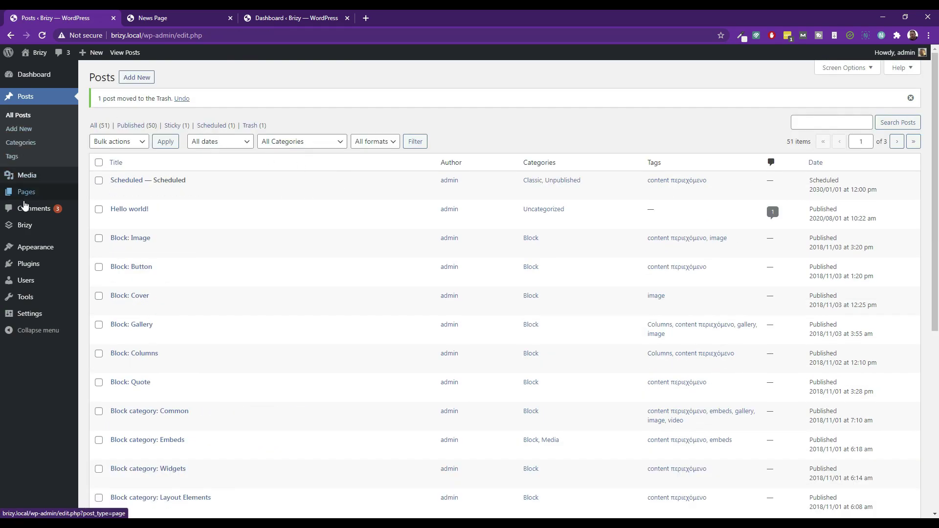
# Open News Page from the list of all pages for editing with Brizy and delete its column of posts.
pyautogui.moveTo(26, 195)
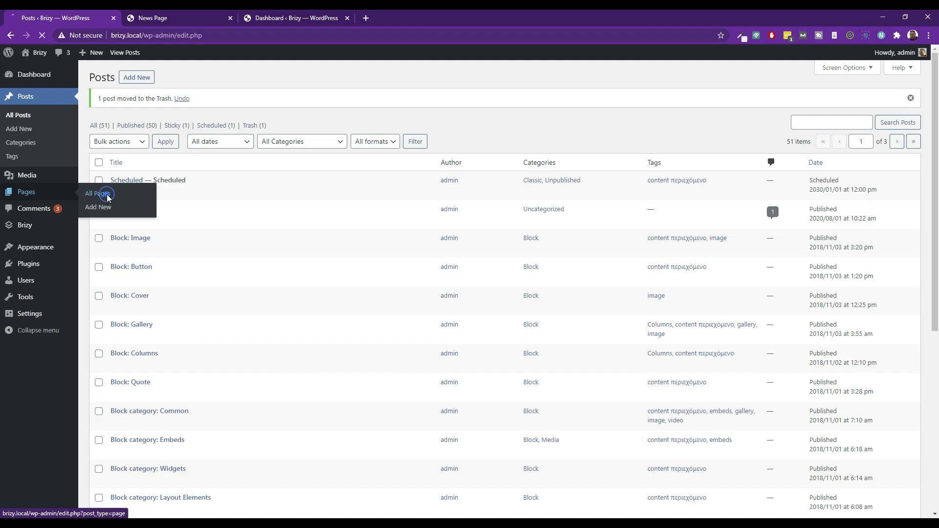
pyautogui.click(97, 193)
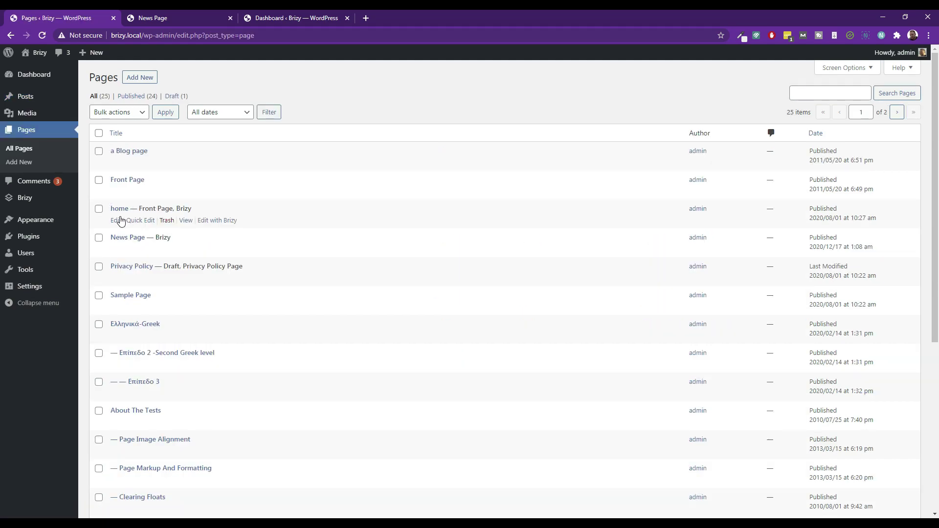
pyautogui.click(209, 250)
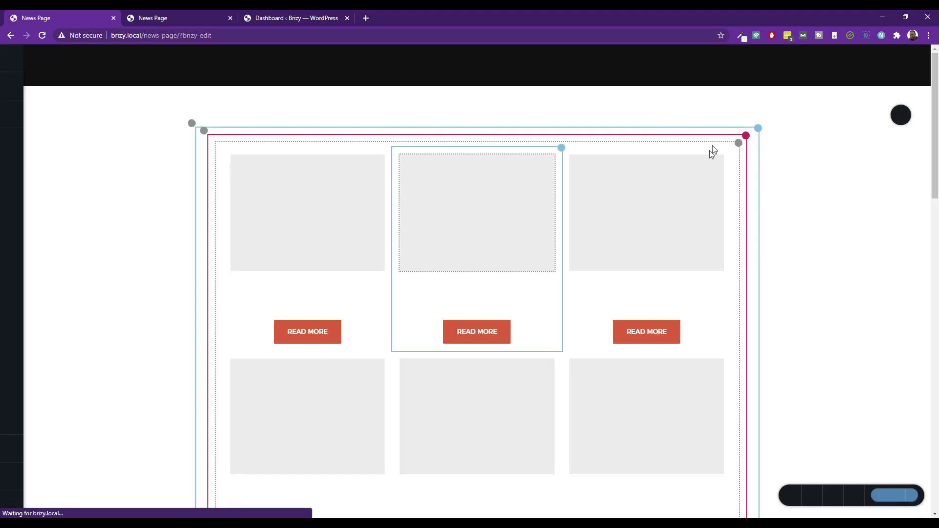
pyautogui.click(758, 129)
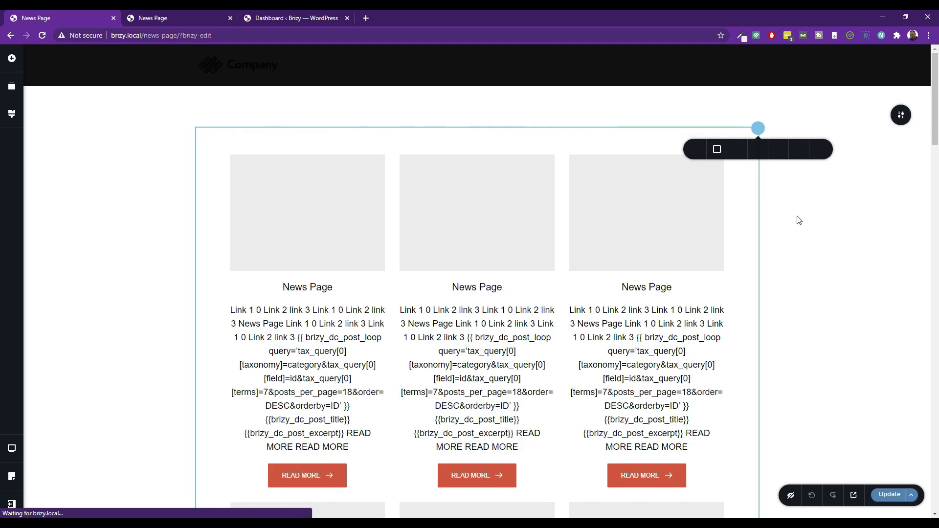
pyautogui.click(820, 149)
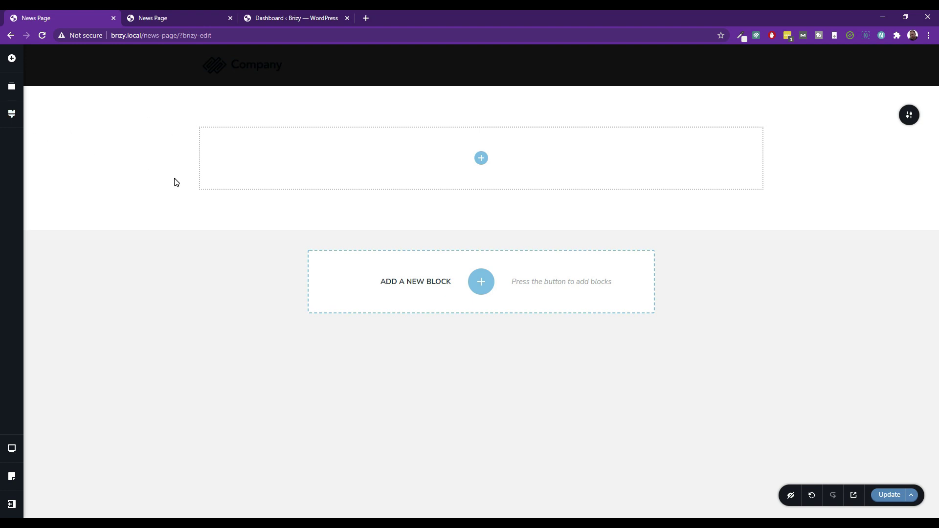
pyautogui.click(483, 159)
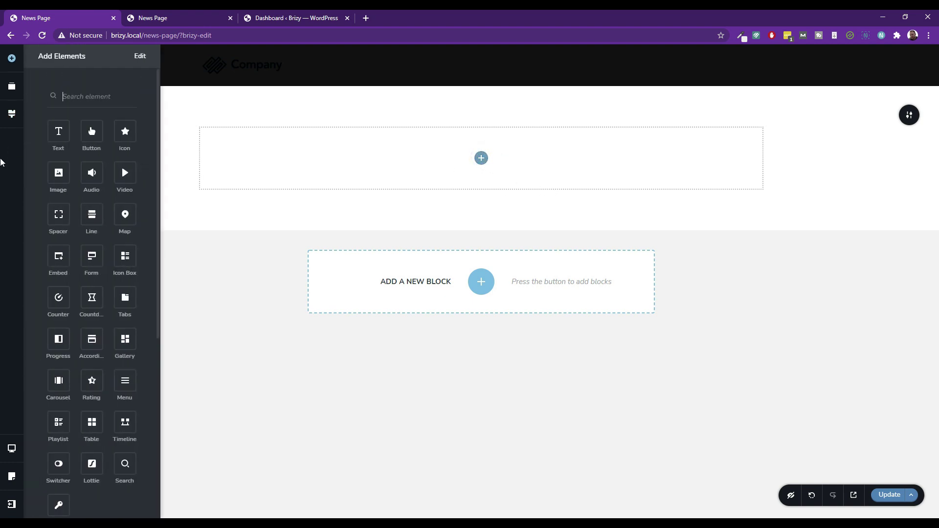
pyautogui.scroll(-5, 79, 297)
pyautogui.scroll(-1, 84, 299)
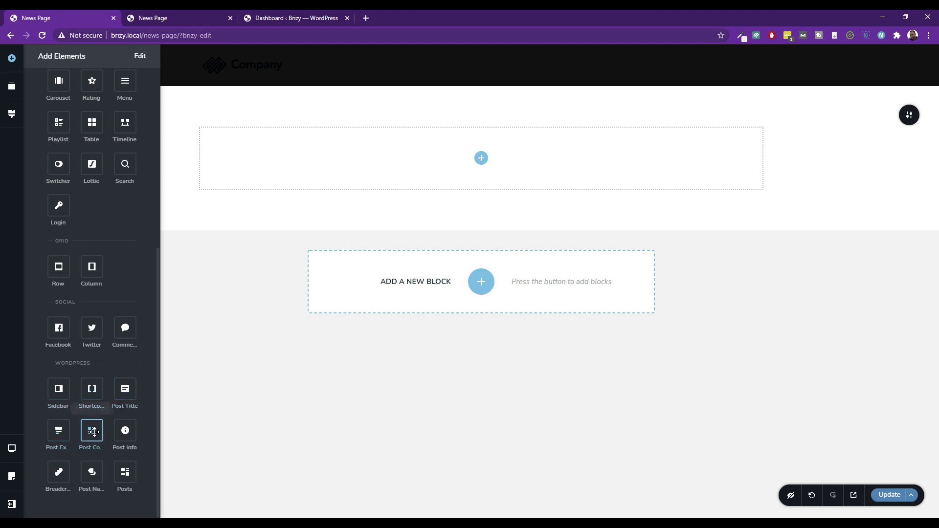
pyautogui.moveTo(117, 394)
pyautogui.mouseDown()
pyautogui.moveTo(360, 151)
pyautogui.moveTo(205, 164)
pyautogui.moveTo(201, 153)
pyautogui.moveTo(182, 246)
pyautogui.moveTo(124, 394)
pyautogui.mouseUp()
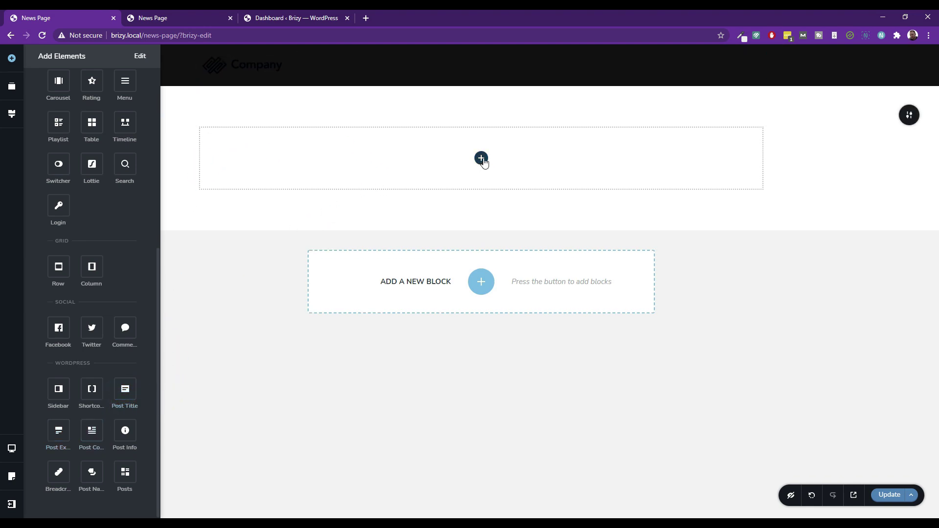
pyautogui.click(280, 198)
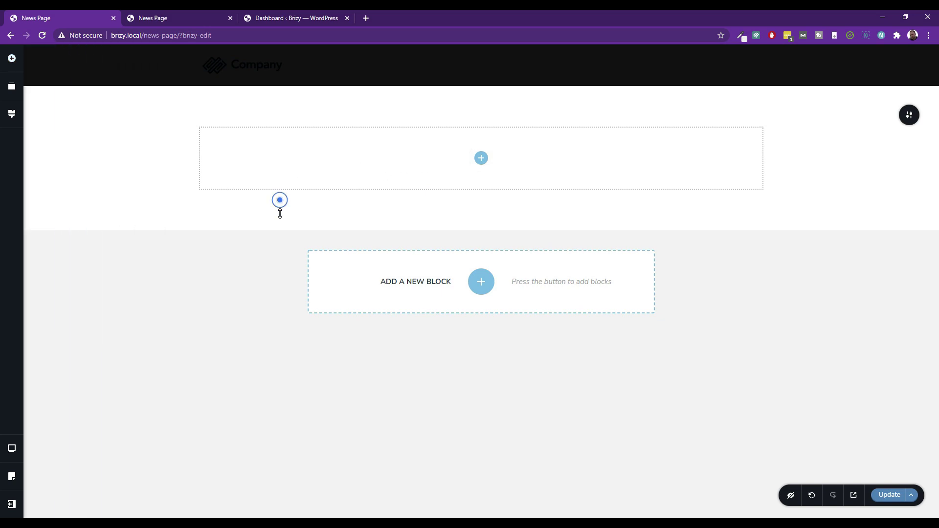
# Add a Row element to the empty block and delete one of its two columns.
pyautogui.click(481, 158)
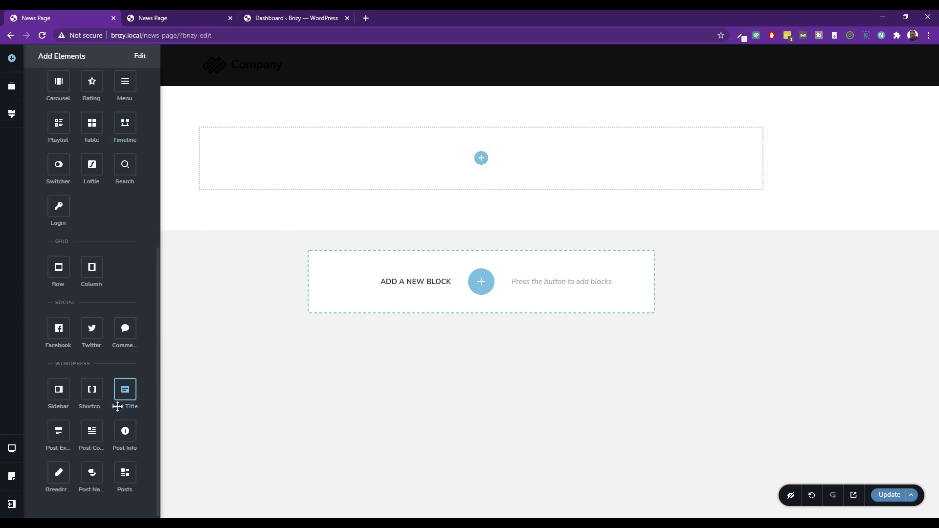
pyautogui.moveTo(118, 407)
pyautogui.mouseDown()
pyautogui.moveTo(256, 199)
pyautogui.moveTo(197, 134)
pyautogui.moveTo(147, 354)
pyautogui.moveTo(124, 397)
pyautogui.mouseUp()
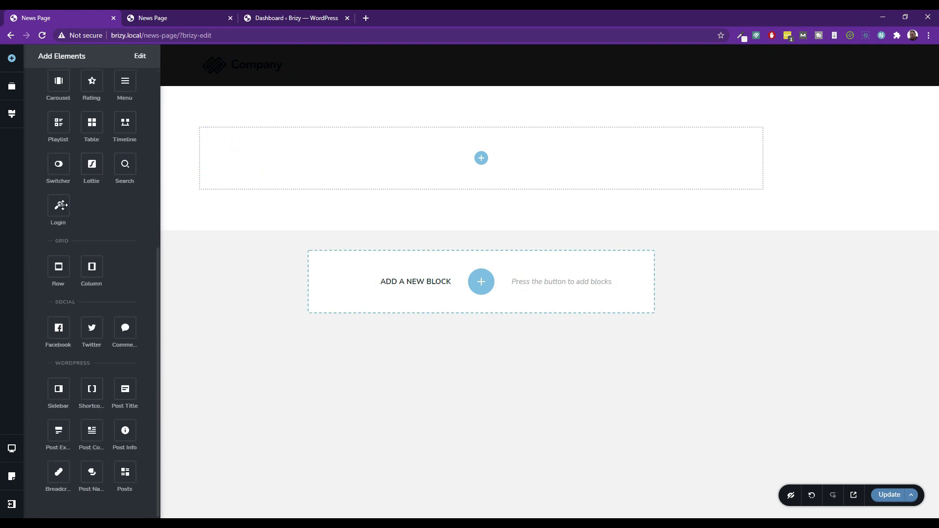
pyautogui.moveTo(59, 270); pyautogui.dragTo(341, 163)
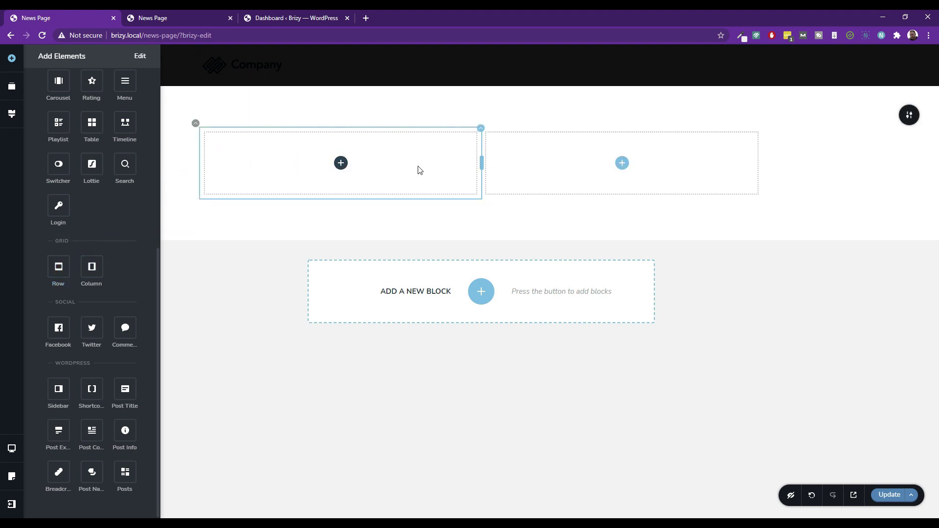
pyautogui.click(481, 129)
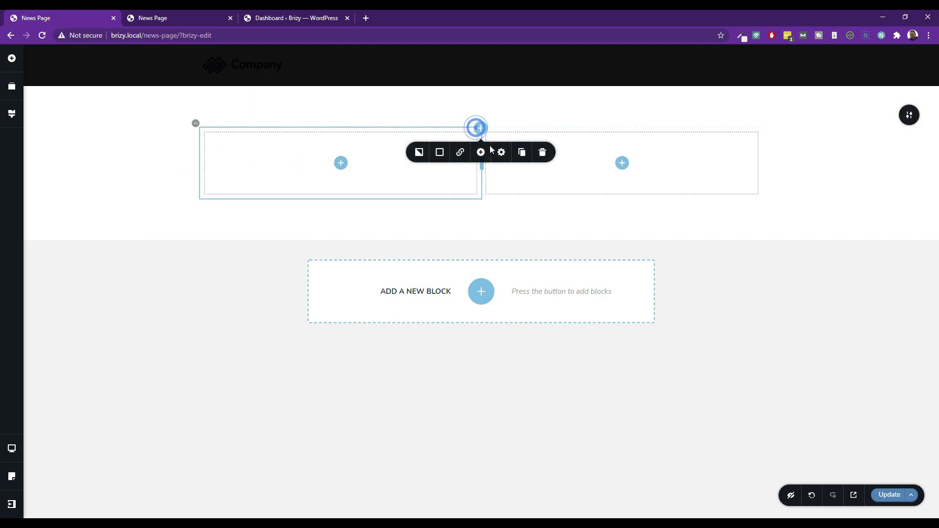
pyautogui.click(542, 152)
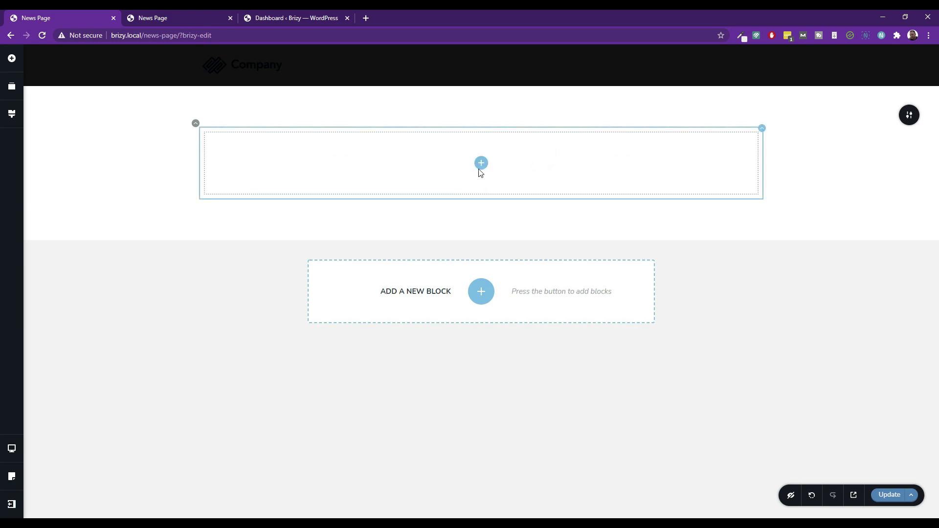
# Add a Post Title element to the row and delete the empty column beside it.
pyautogui.click(481, 164)
pyautogui.scroll(-5, 74, 426)
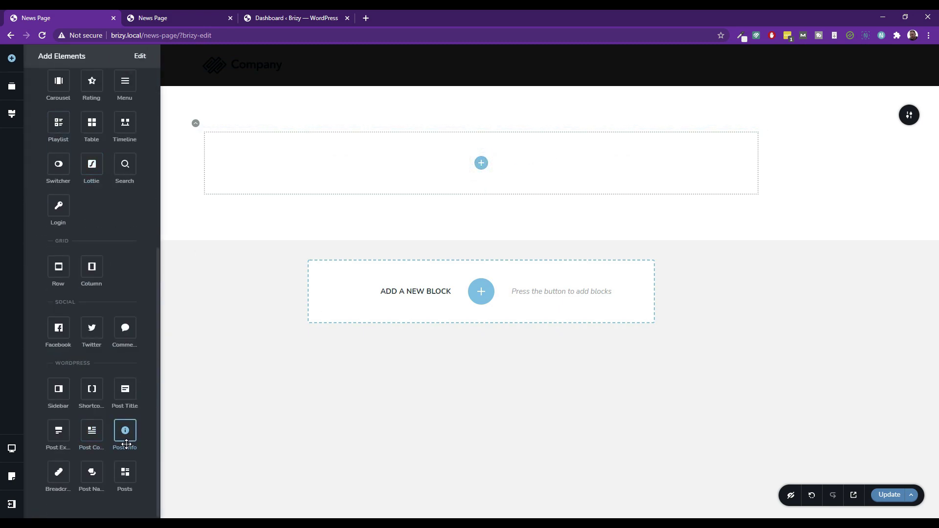
pyautogui.moveTo(125, 389); pyautogui.dragTo(202, 157)
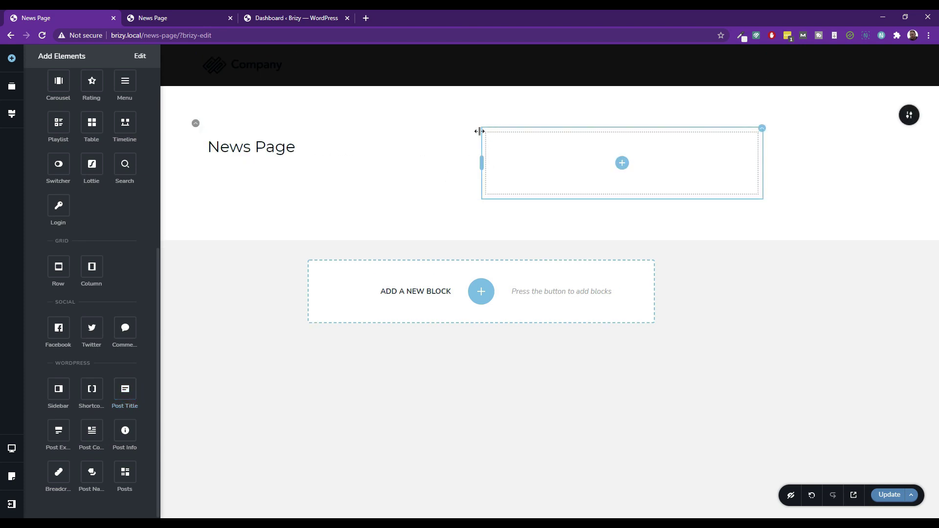
pyautogui.click(762, 129)
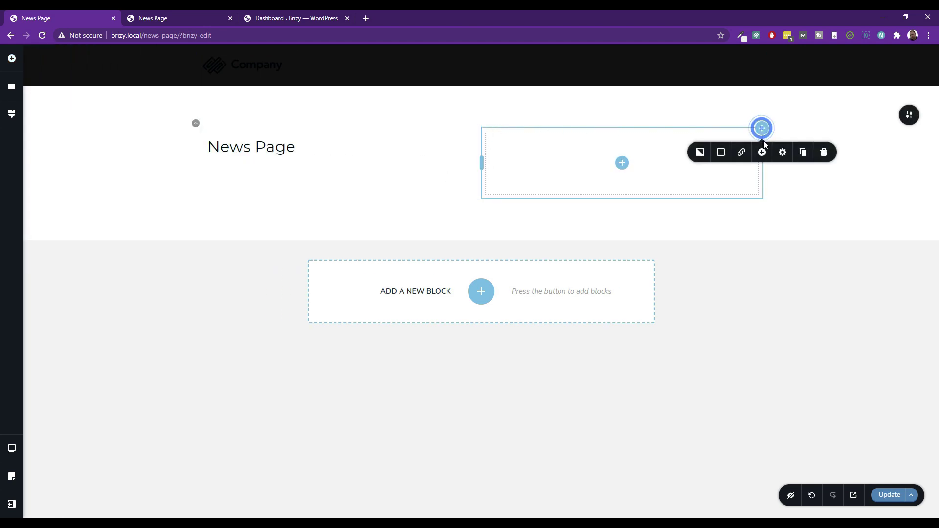
pyautogui.click(825, 154)
# Open the typography settings of the Post Title element to examine its font, size and weight options.
pyautogui.click(259, 154)
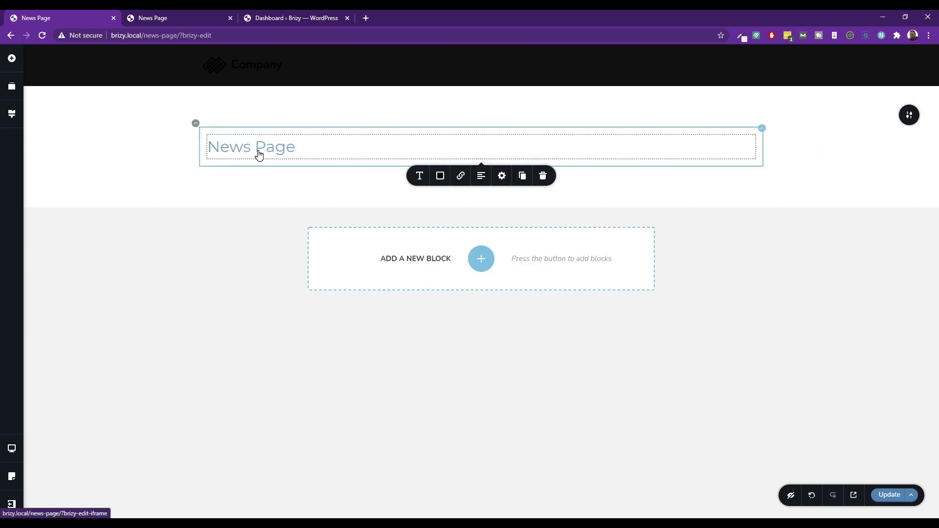
pyautogui.click(423, 180)
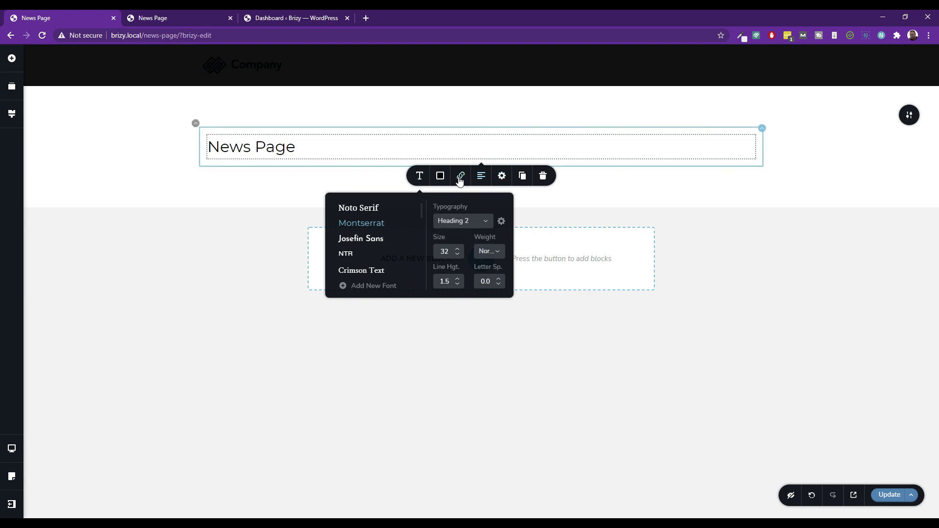
pyautogui.click(306, 146)
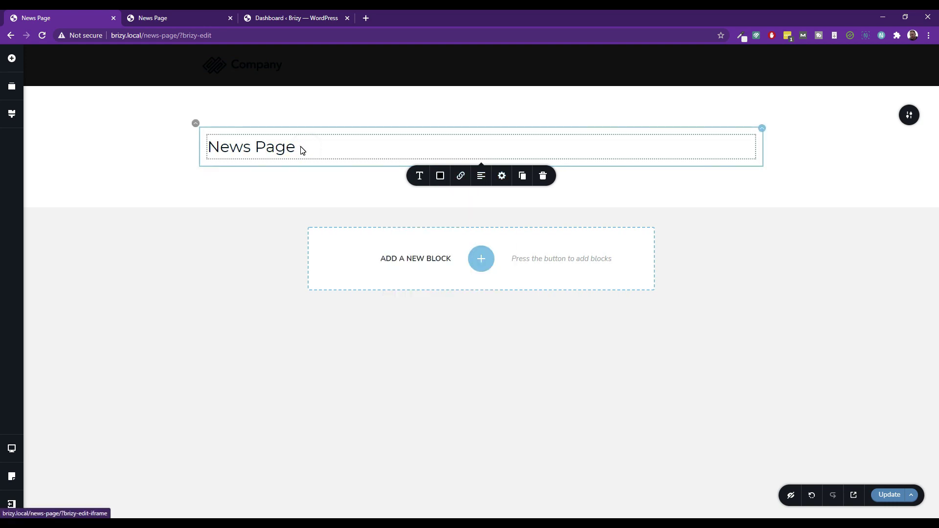
# Try to edit the Post Title's text directly on the page by selecting the words News Page.
pyautogui.tripleClick(302, 150)
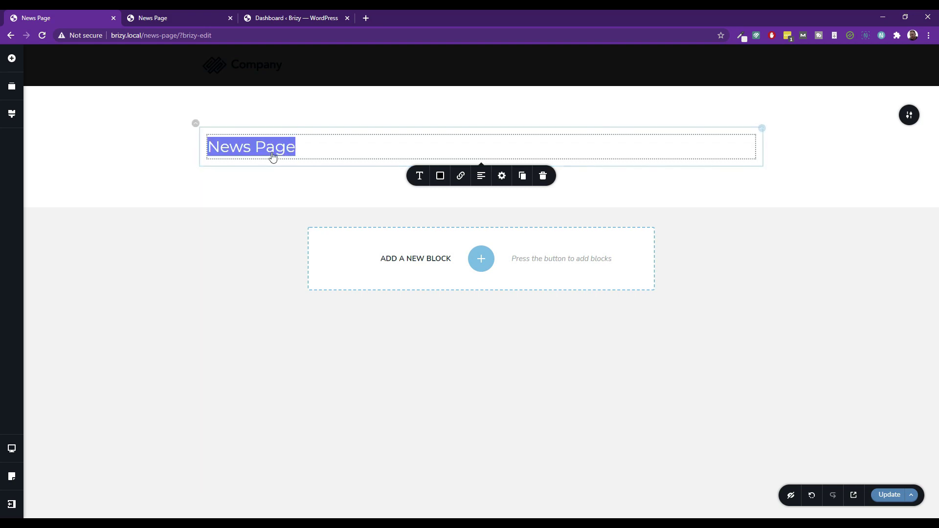
pyautogui.click(298, 147)
pyautogui.moveTo(256, 147); pyautogui.dragTo(254, 156)
pyautogui.click(308, 148)
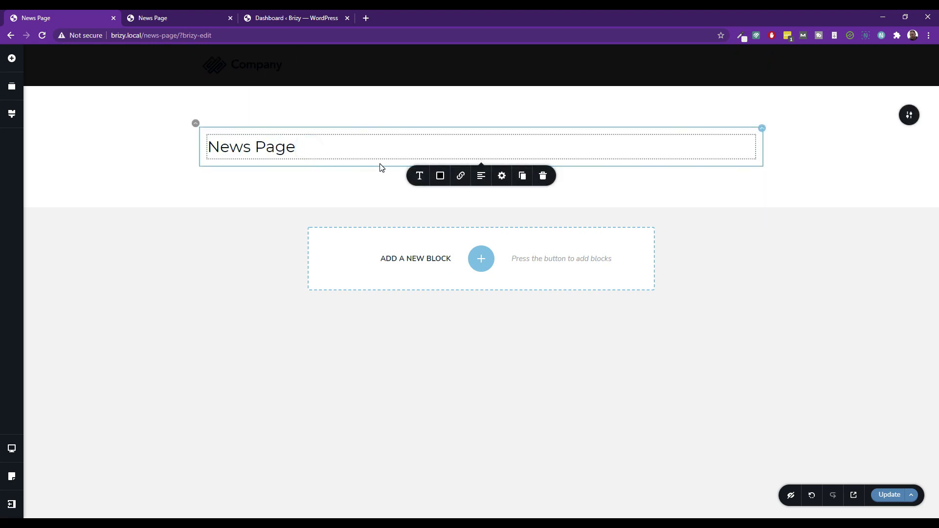
pyautogui.doubleClick(346, 153)
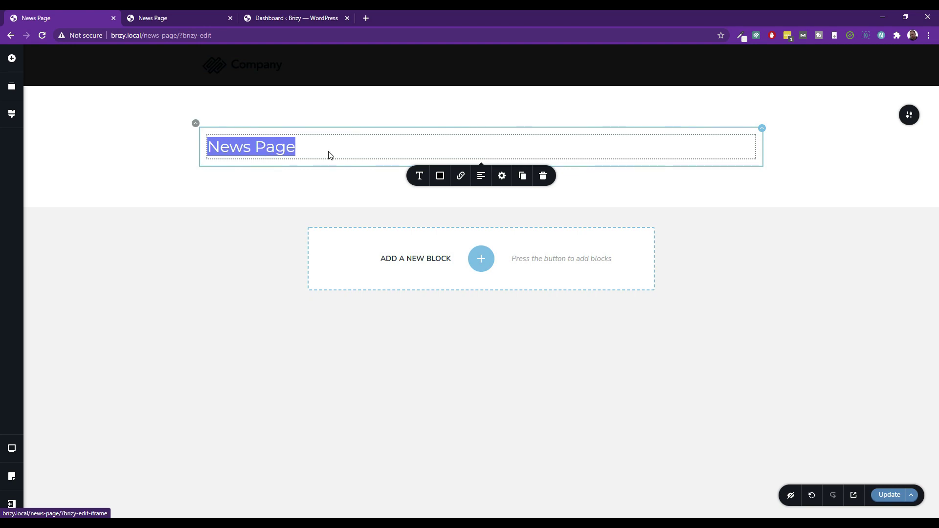
pyautogui.click(307, 149)
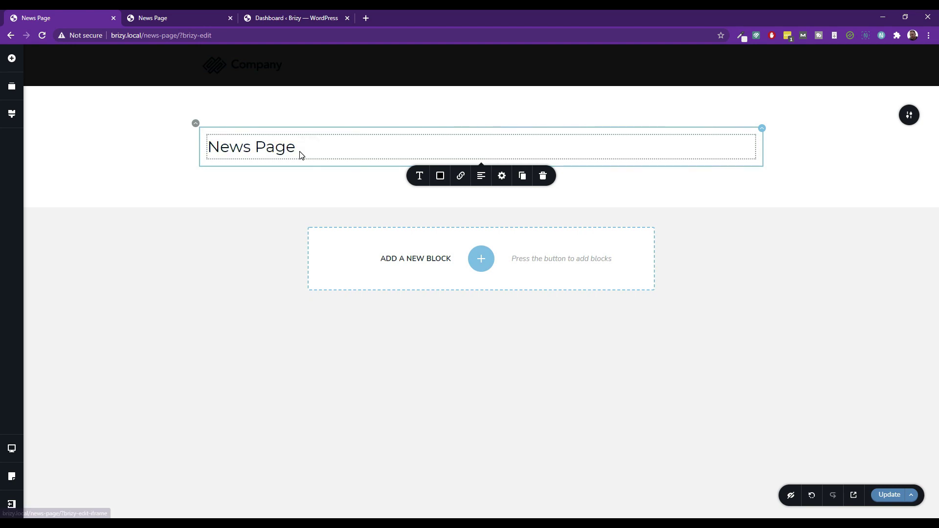
pyautogui.click(277, 150)
pyautogui.click(268, 147)
pyautogui.click(229, 146)
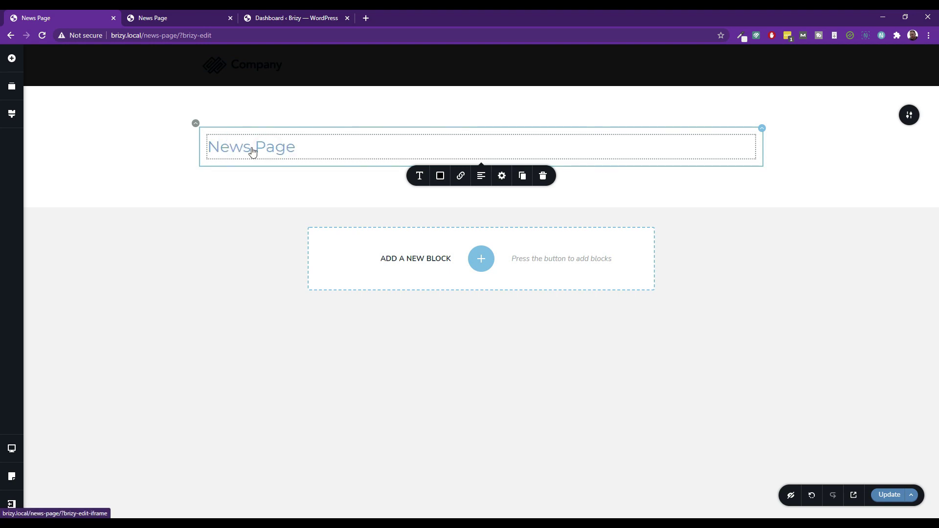
# Review the Post Title's spacing and typography settings and cycle its alignment back to left.
pyautogui.click(503, 177)
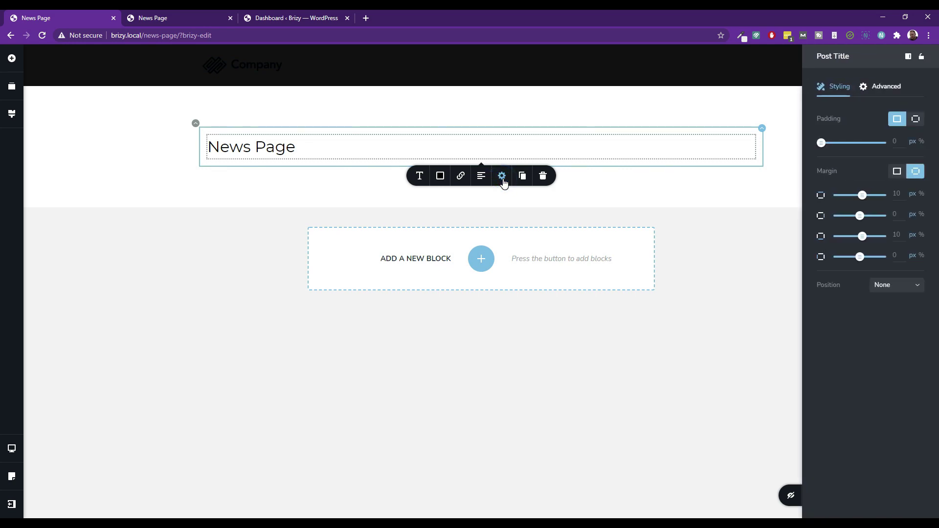
pyautogui.click(483, 177)
pyautogui.click(485, 178)
pyautogui.click(484, 178)
pyautogui.click(421, 179)
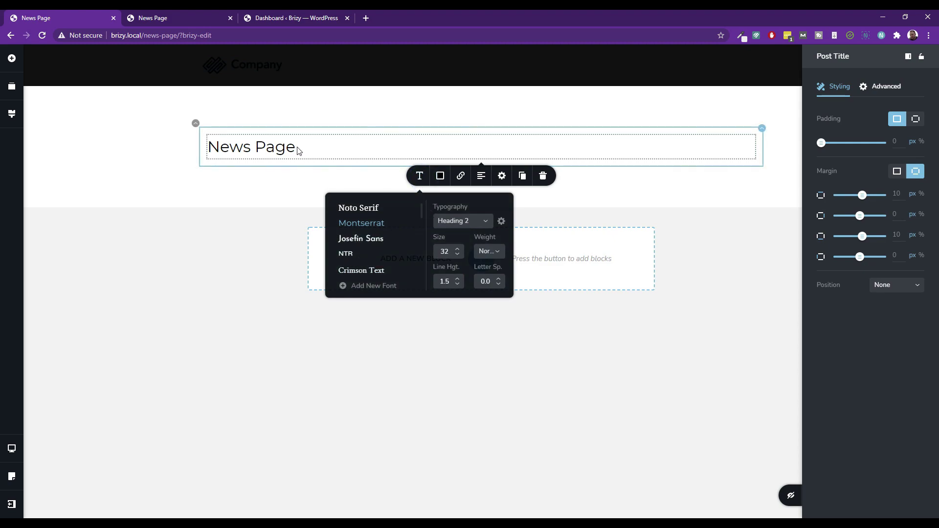
pyautogui.click(325, 150)
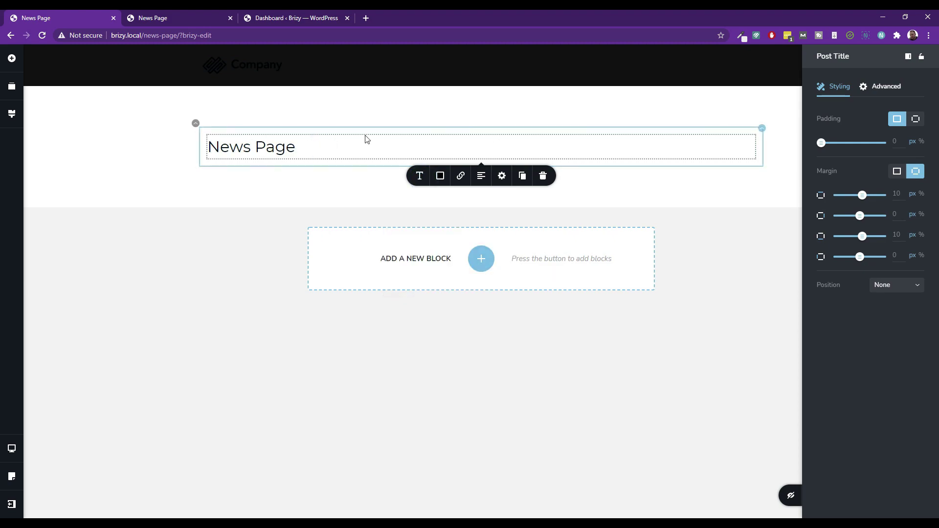
# Examine the options of the row and of the column that hold the Post Title, including the column's content alignment.
pyautogui.click(196, 124)
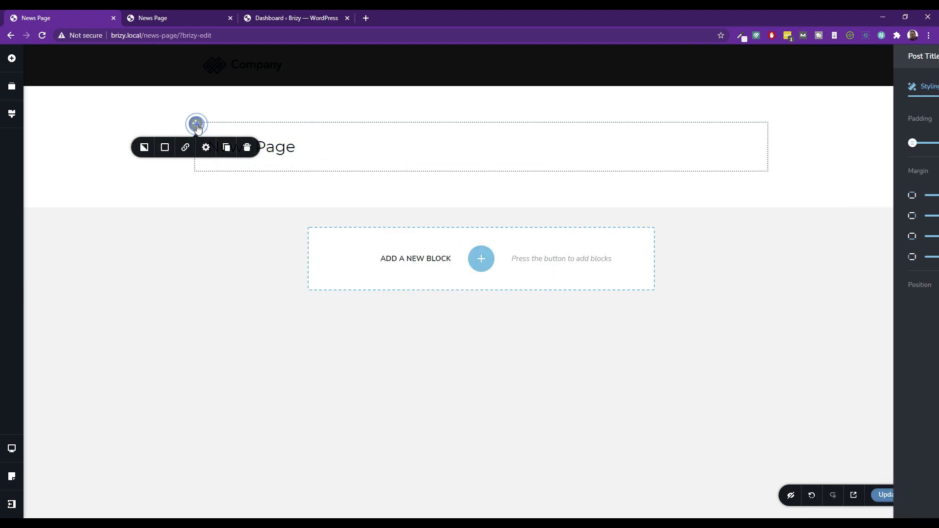
pyautogui.click(207, 152)
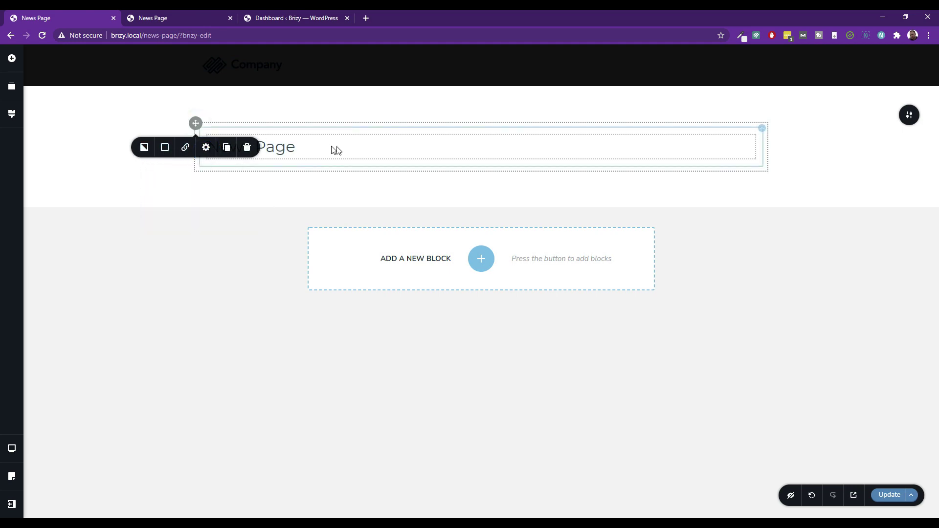
pyautogui.click(762, 129)
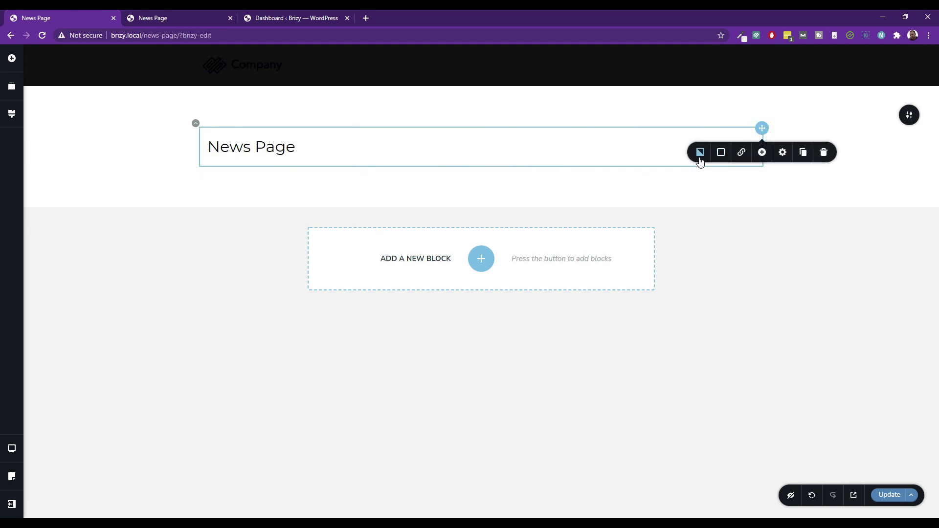
pyautogui.click(784, 156)
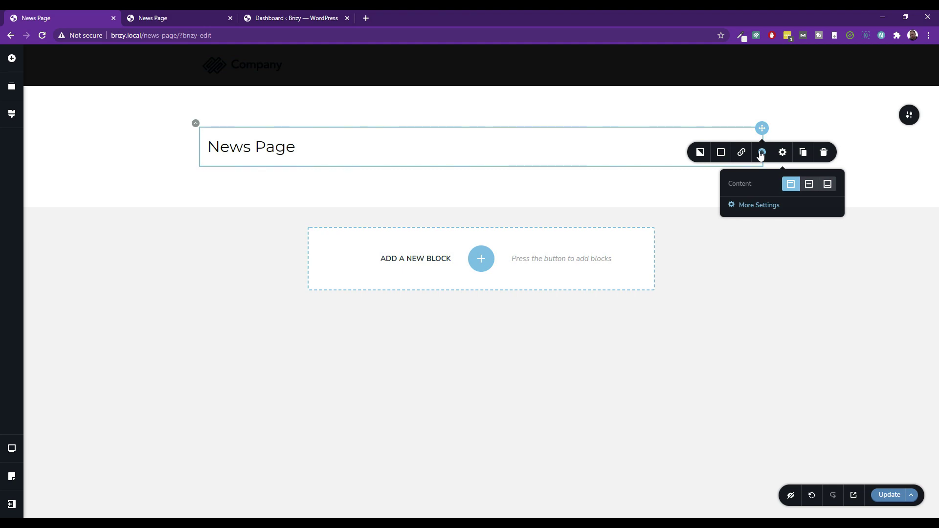
pyautogui.click(400, 147)
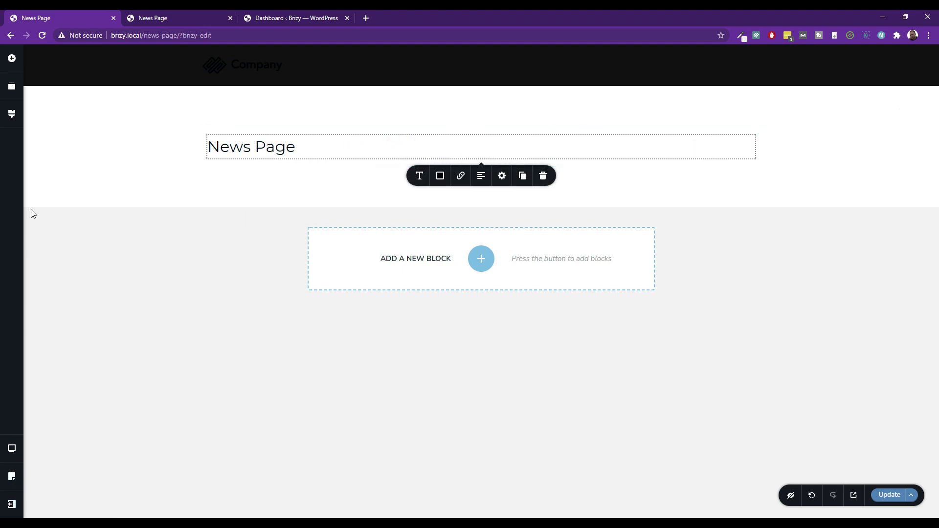
# Browse the WordPress elements available for adding to the page, then return to the Post Title.
pyautogui.click(12, 58)
pyautogui.scroll(-5, 83, 338)
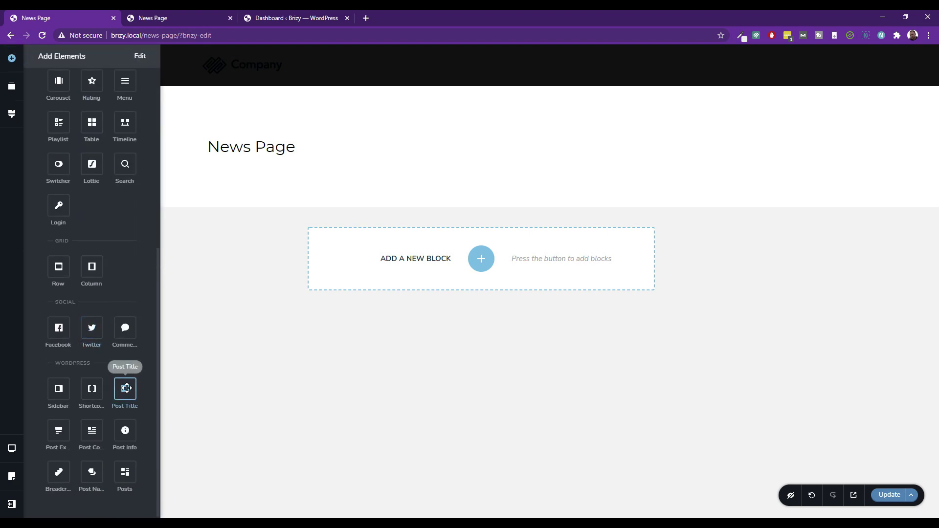
pyautogui.click(317, 147)
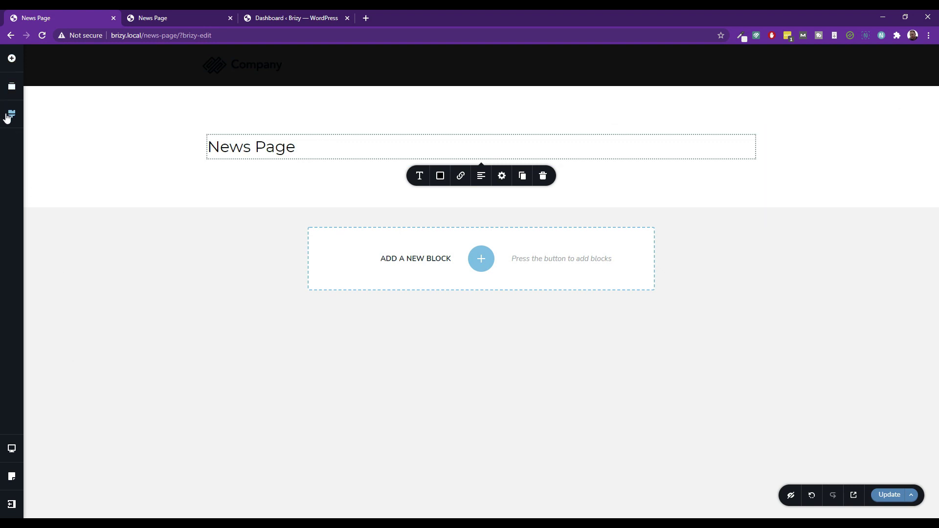
pyautogui.click(11, 58)
pyautogui.scroll(-6, 113, 421)
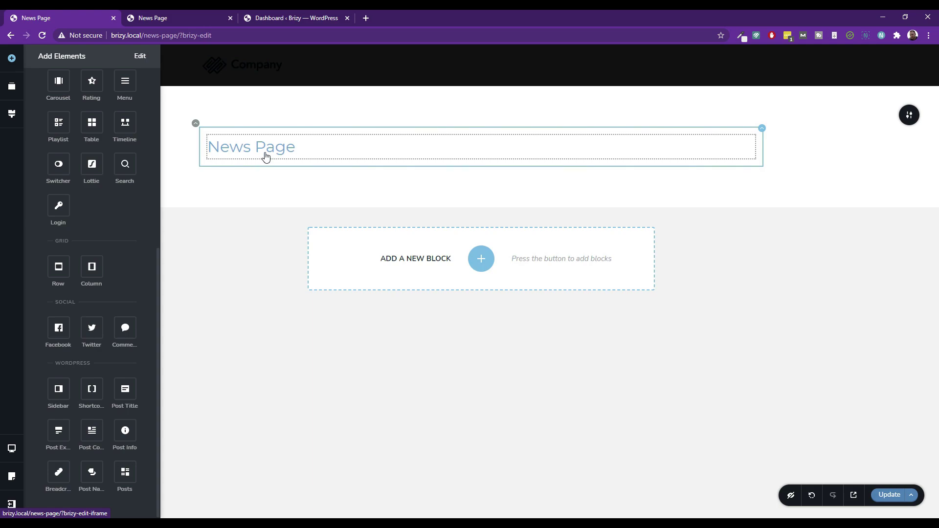
pyautogui.click(340, 146)
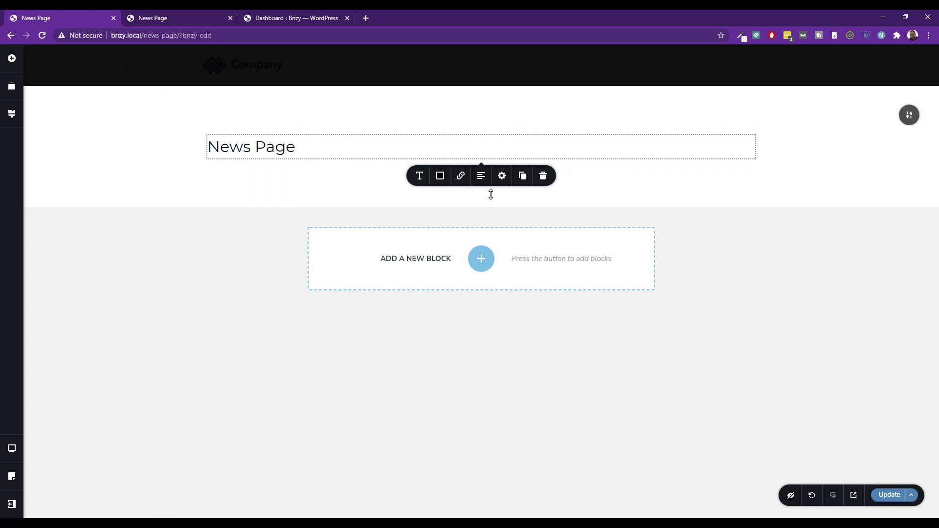
# Cycle the Post Title through its text alignments back to left and check its available fonts.
pyautogui.click(481, 177)
pyautogui.click(481, 178)
pyautogui.click(481, 177)
pyautogui.click(481, 177)
pyautogui.click(481, 179)
pyautogui.click(419, 176)
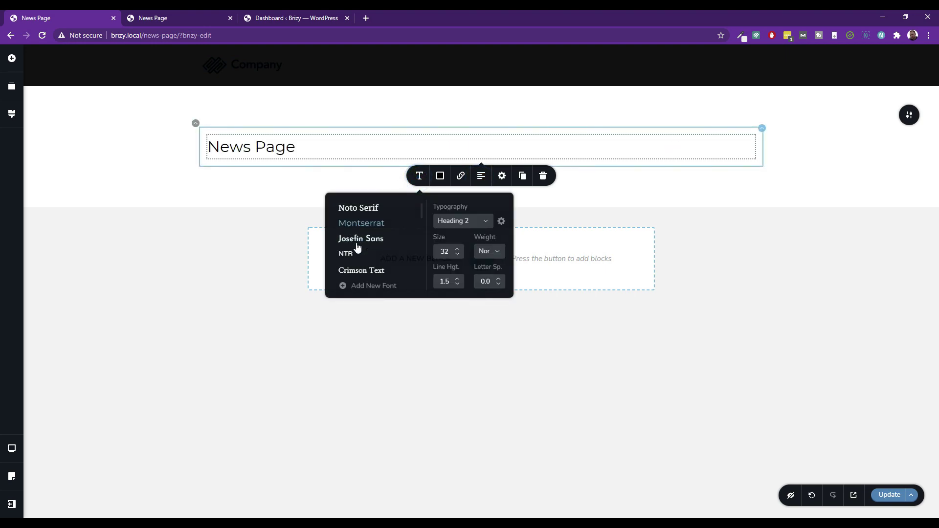
# Examine the Post Title's normal and hover colour options and the global styling palette behind them.
pyautogui.click(440, 175)
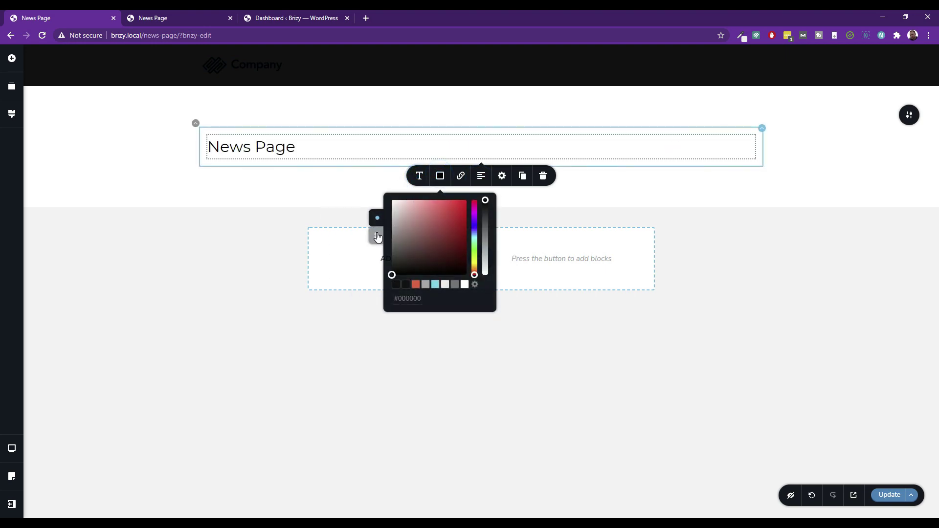
pyautogui.click(475, 284)
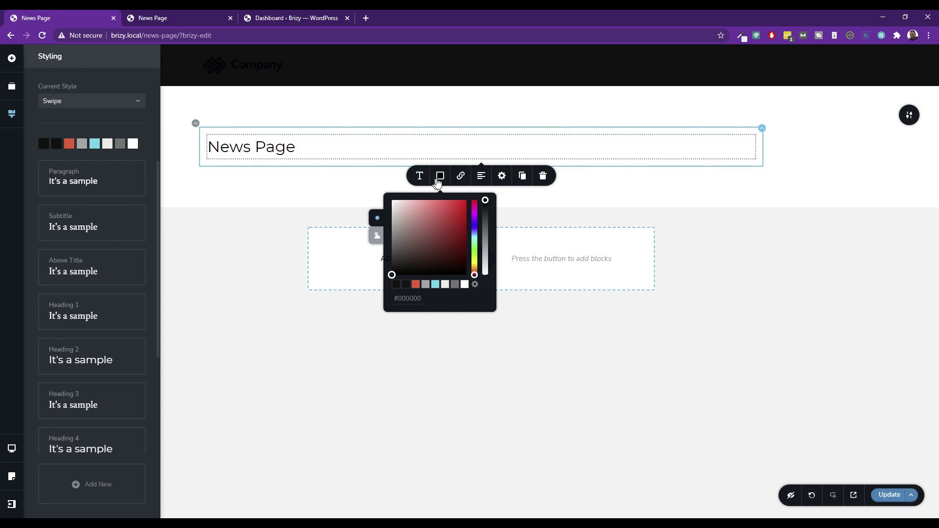
pyautogui.click(378, 237)
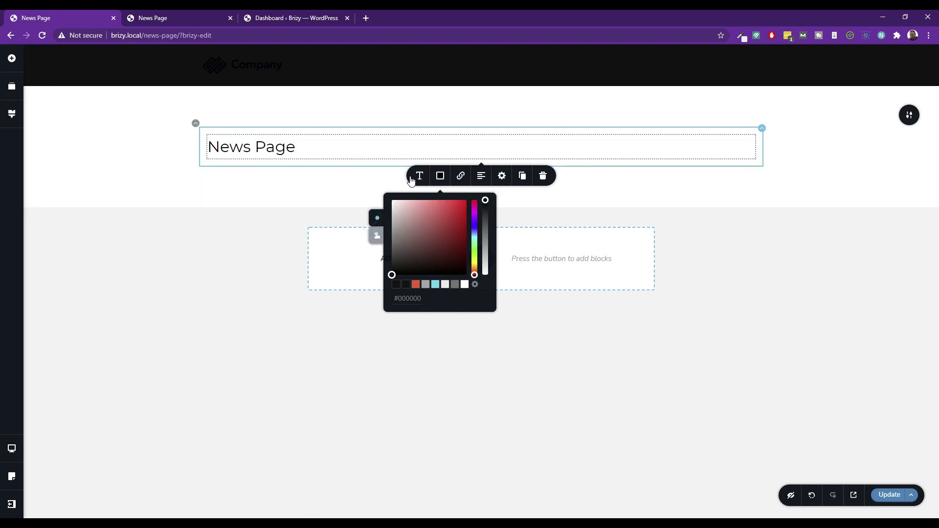
pyautogui.click(347, 154)
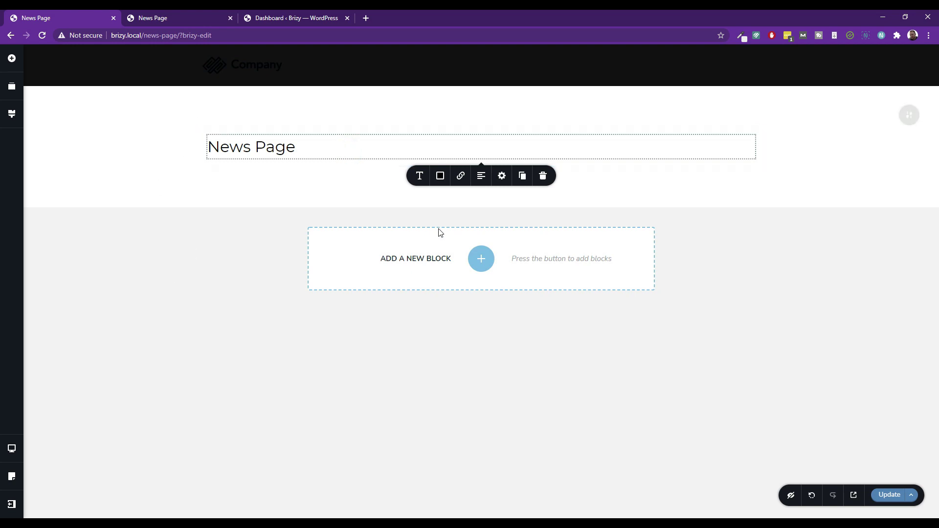
# Add a Post Excerpt element below the Post Title and a Post Info element between the two.
pyautogui.click(32, 186)
pyautogui.scroll(-6, 63, 433)
pyautogui.moveTo(59, 431); pyautogui.dragTo(248, 169)
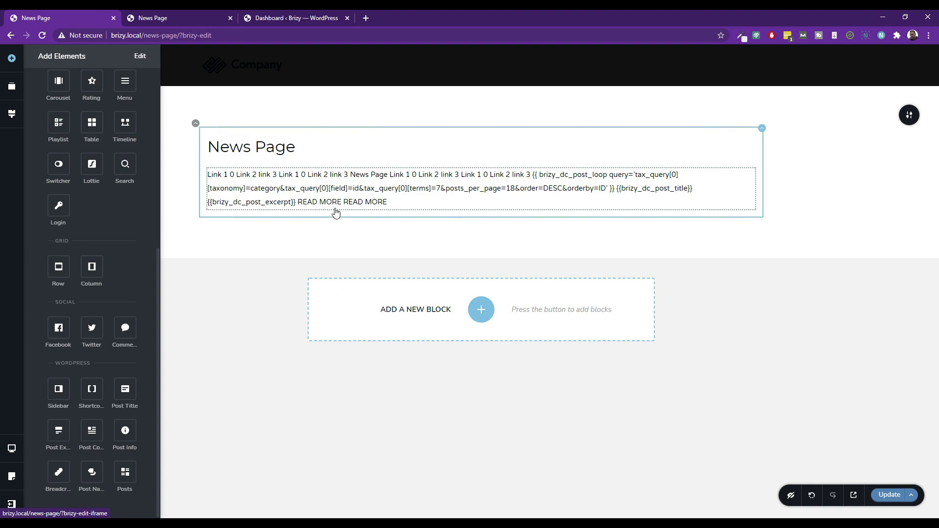
pyautogui.moveTo(124, 433); pyautogui.dragTo(222, 174)
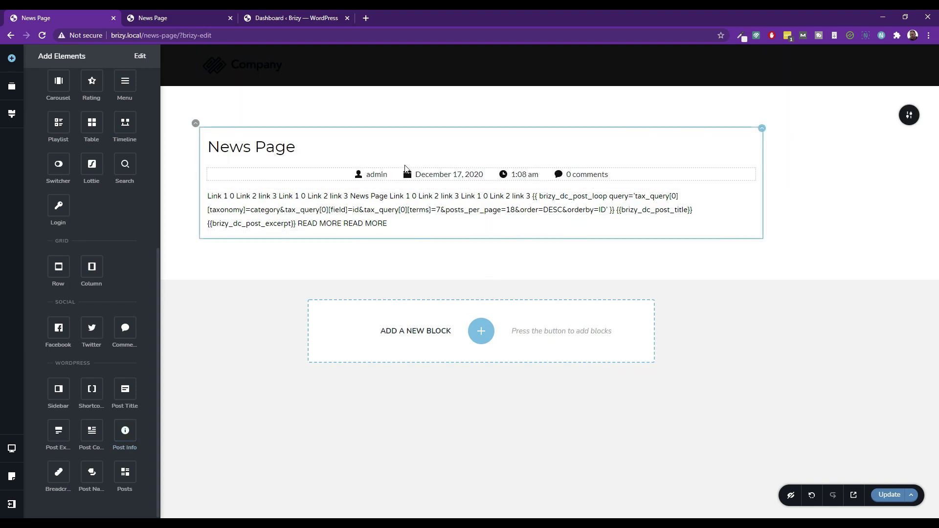
# Cycle the Post Info element's alignment through right and left and back to centre.
pyautogui.click(329, 173)
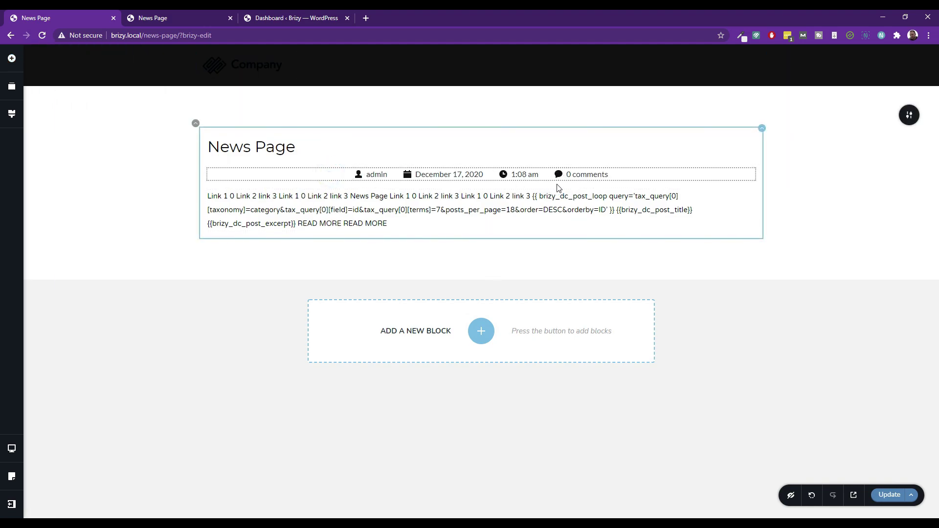
pyautogui.click(613, 176)
pyautogui.click(367, 175)
pyautogui.click(481, 199)
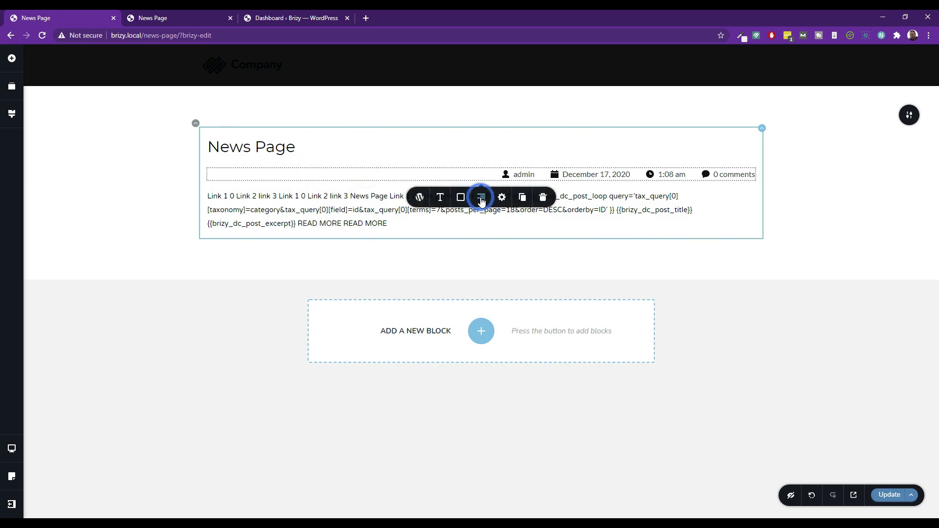
pyautogui.click(481, 198)
pyautogui.click(481, 198)
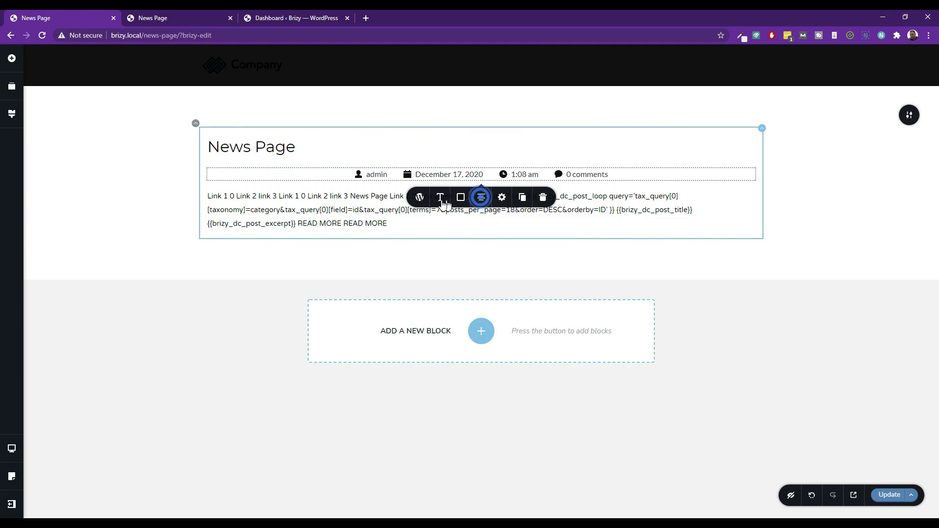
# Remove Time from the details displayed by the Post Info element and add it back.
pyautogui.click(419, 197)
pyautogui.click(438, 275)
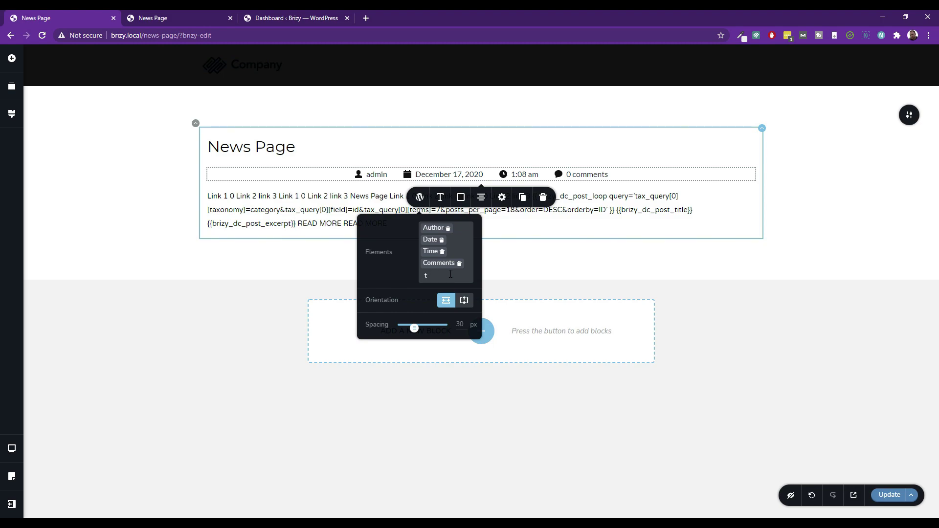
pyautogui.click(443, 252)
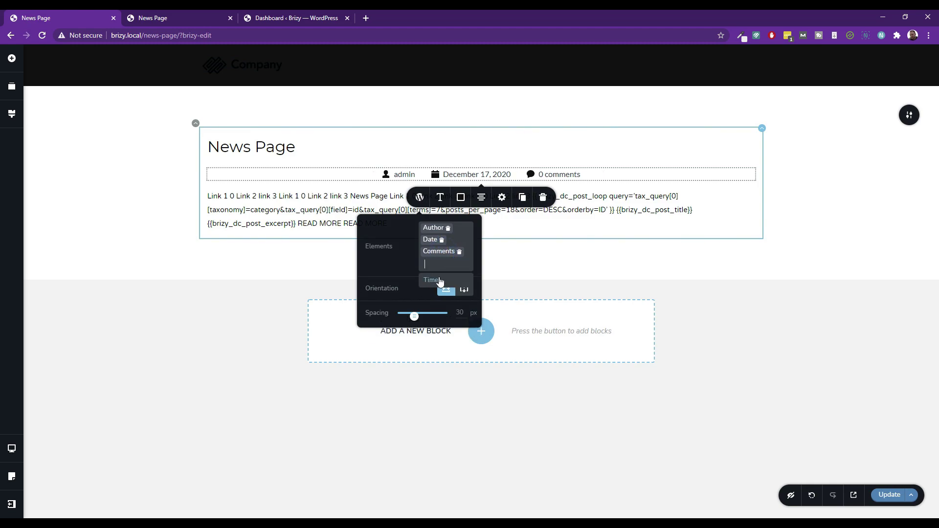
pyautogui.click(435, 285)
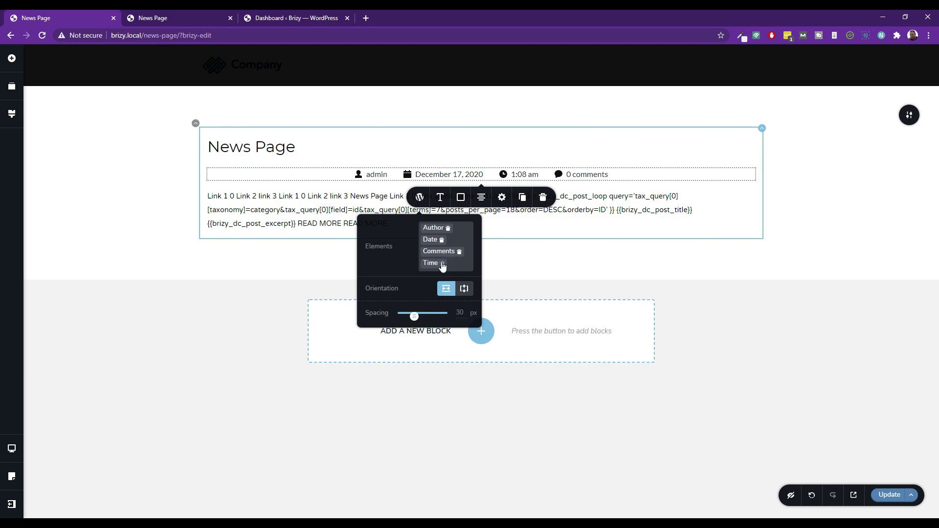
# Try the Post Info in vertical orientation, return it to horizontal, and set its spacing to 100 px.
pyautogui.click(464, 289)
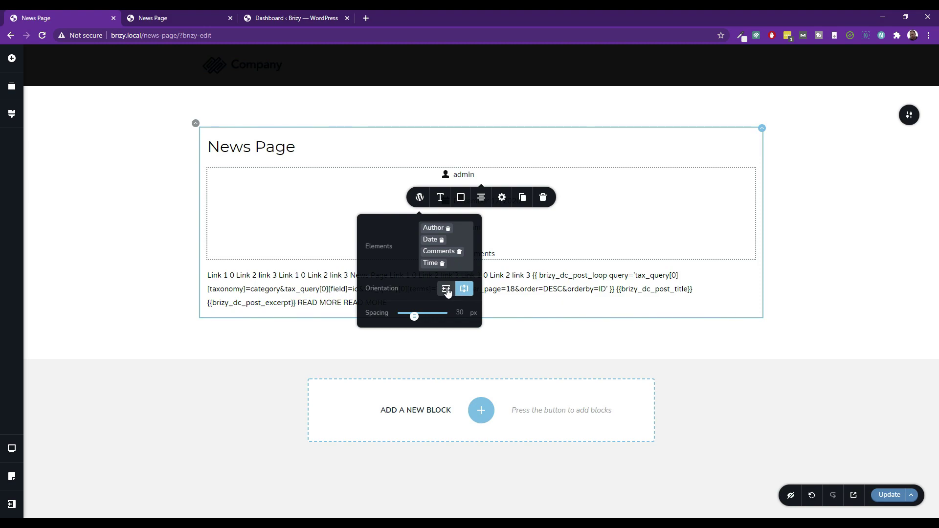
pyautogui.click(446, 289)
pyautogui.moveTo(414, 317); pyautogui.dragTo(444, 316)
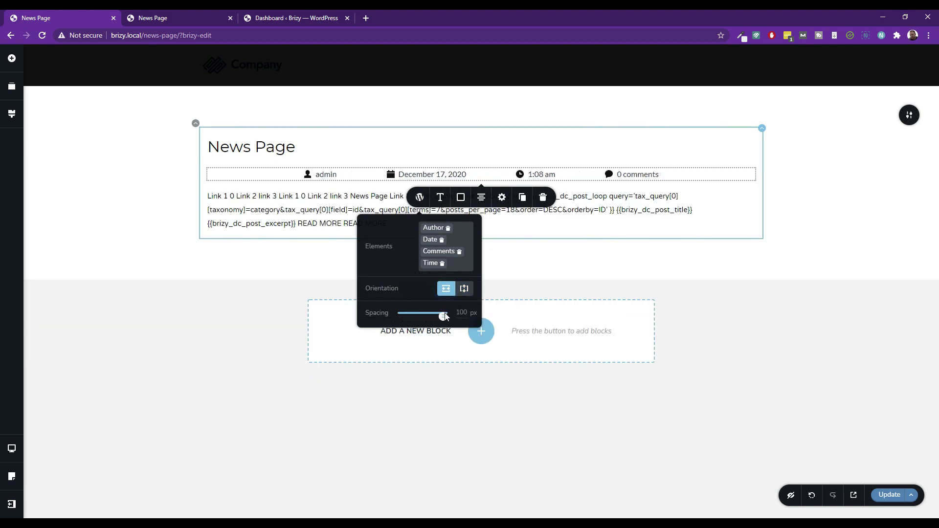
# Colour the Post Info icons with the red palette swatch and view the element's text colour and typography settings.
pyautogui.click(460, 201)
pyautogui.click(472, 223)
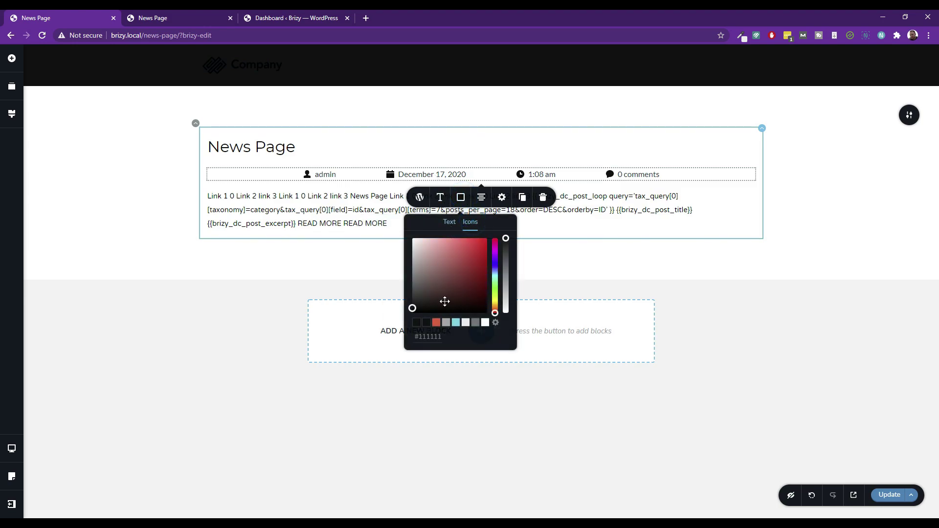
pyautogui.click(436, 322)
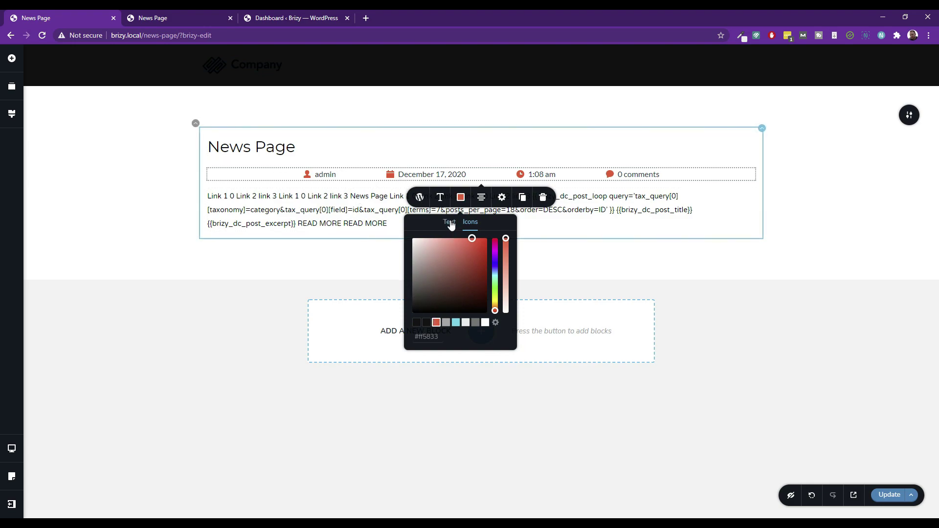
pyautogui.click(450, 223)
pyautogui.click(471, 223)
pyautogui.click(449, 222)
pyautogui.click(421, 198)
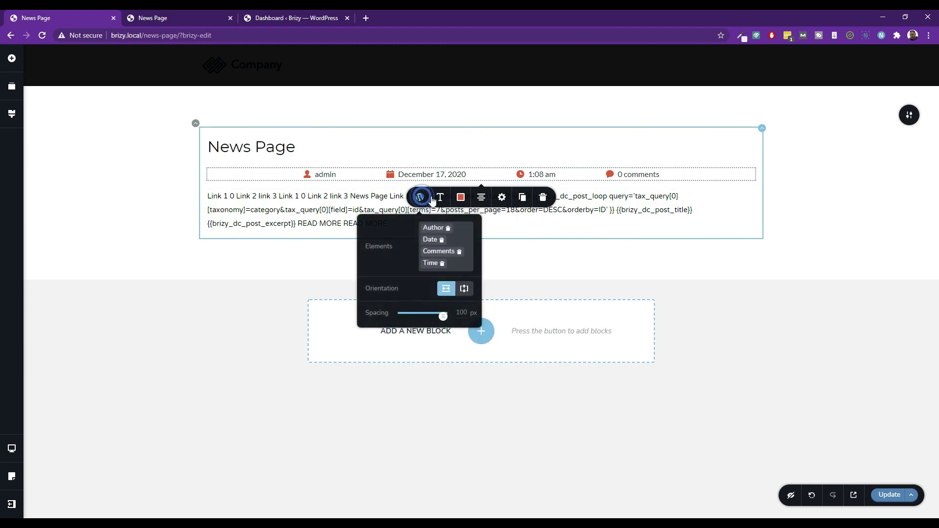
pyautogui.click(440, 198)
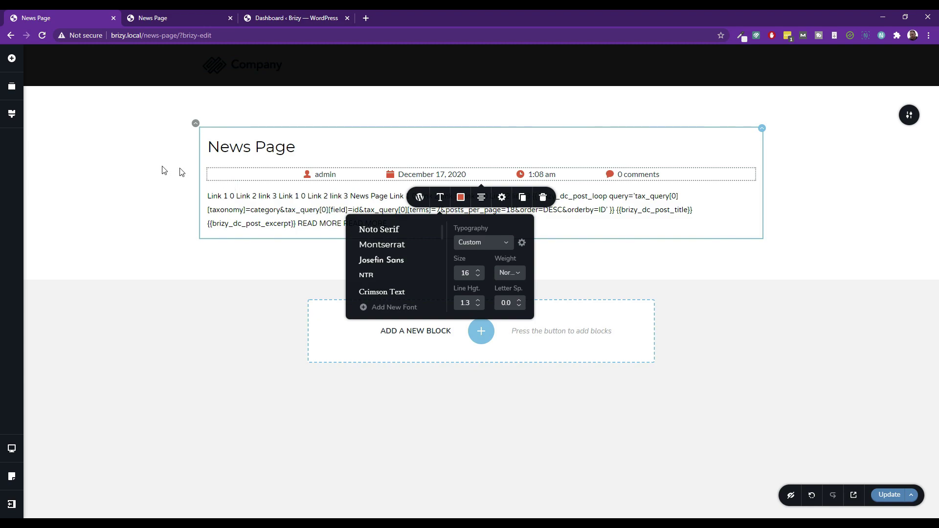
# Add a Post Content element directly below the Post Excerpt and look through the content it displays.
pyautogui.click(10, 59)
pyautogui.scroll(-10, 115, 433)
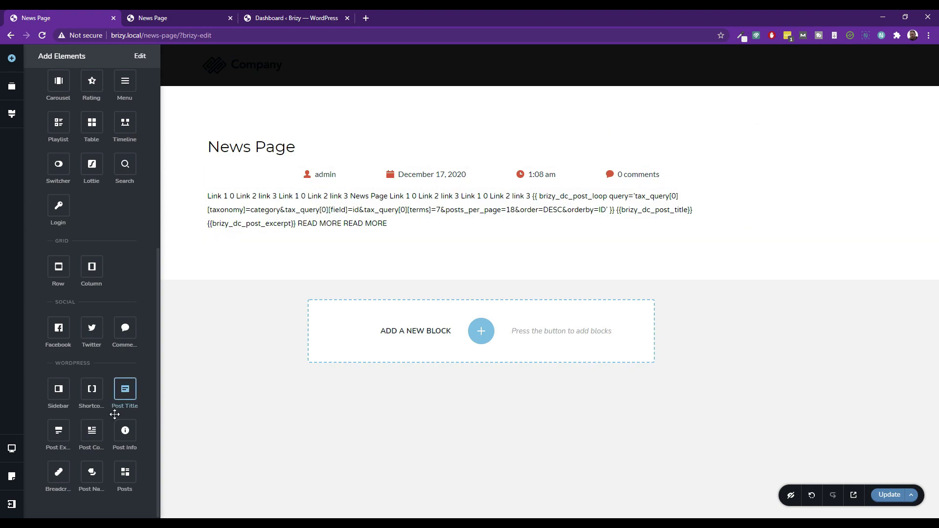
pyautogui.moveTo(91, 431); pyautogui.dragTo(248, 244)
pyautogui.scroll(-10, 355, 311)
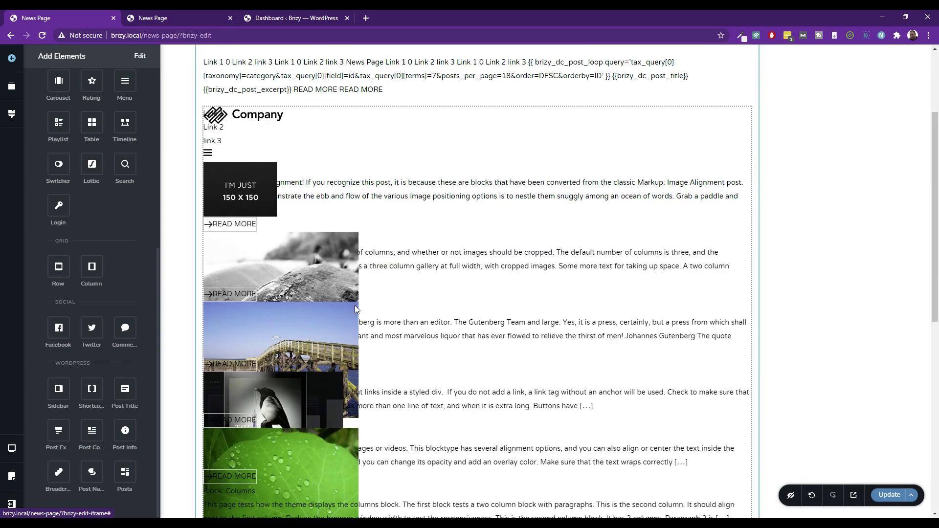
pyautogui.scroll(-4, 356, 314)
pyautogui.scroll(12, 424, 300)
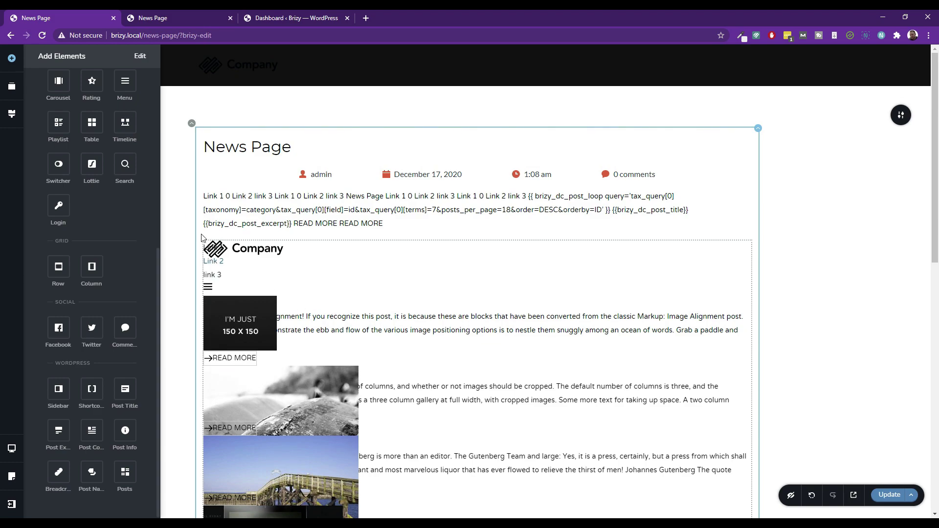
pyautogui.scroll(-12, 350, 342)
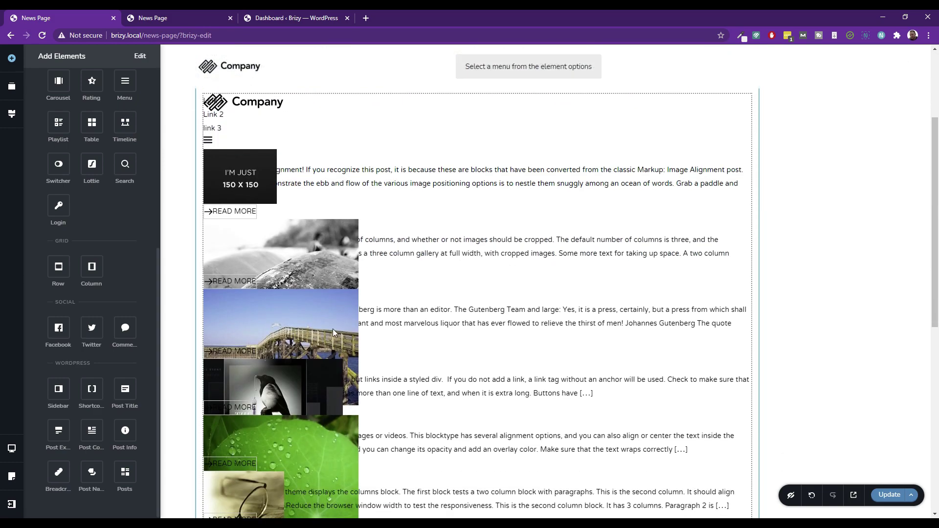
pyautogui.scroll(10, 350, 340)
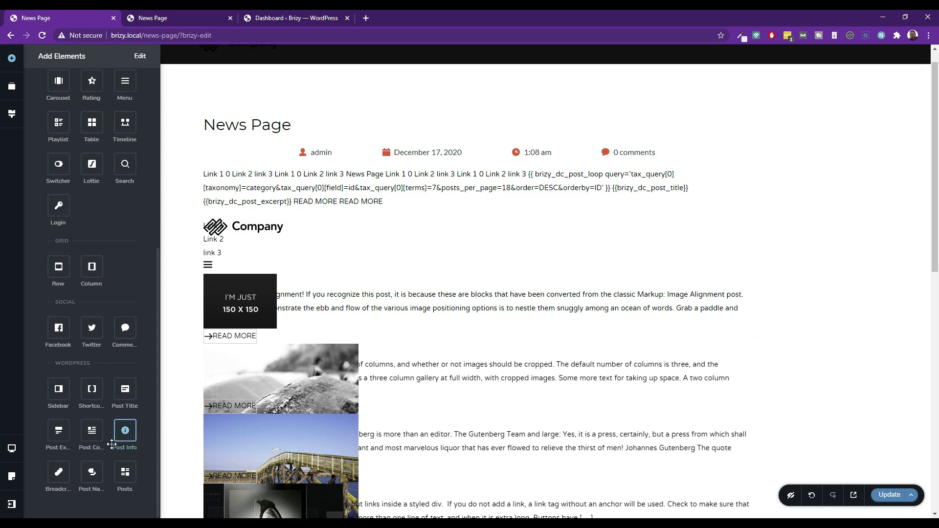
# Add Post Navigation above the Post Title and place Breadcrumbs between the Post Title and the Post Info.
pyautogui.moveTo(90, 469); pyautogui.dragTo(271, 120)
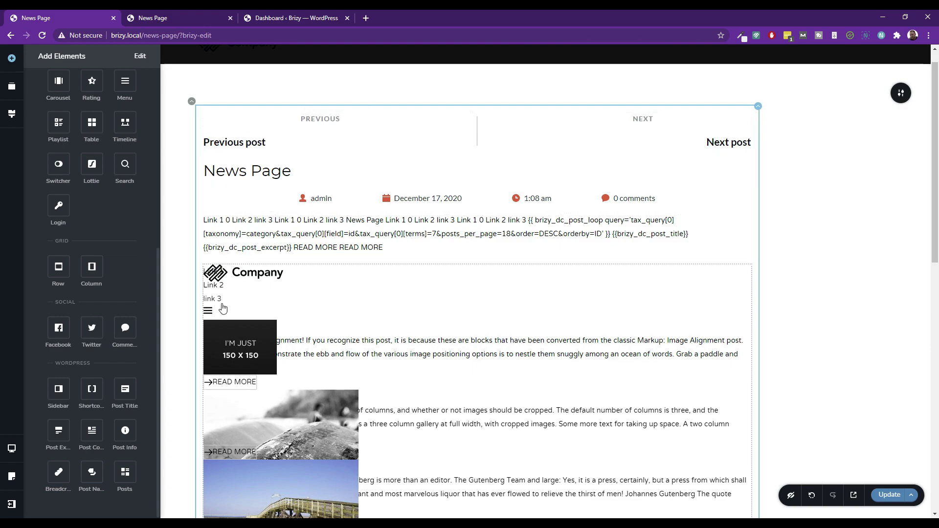
pyautogui.moveTo(53, 481); pyautogui.dragTo(239, 163)
pyautogui.click(447, 166)
pyautogui.moveTo(498, 167); pyautogui.dragTo(292, 221)
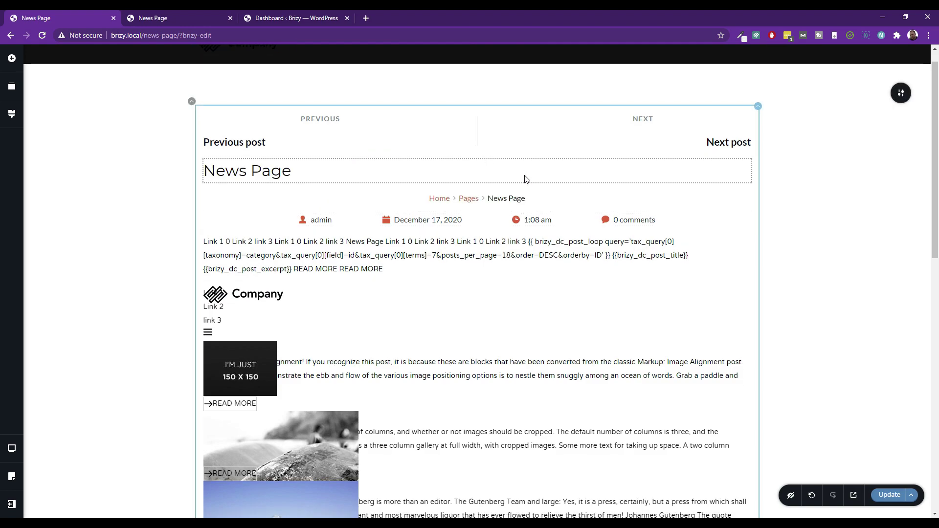
# Align the Breadcrumbs element to the left.
pyautogui.click(466, 200)
pyautogui.click(478, 223)
pyautogui.click(477, 222)
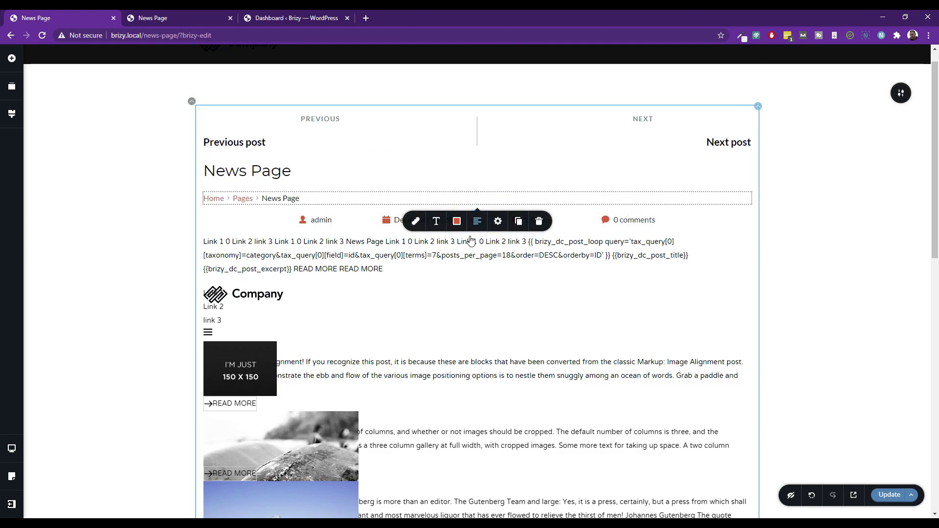
pyautogui.click(281, 220)
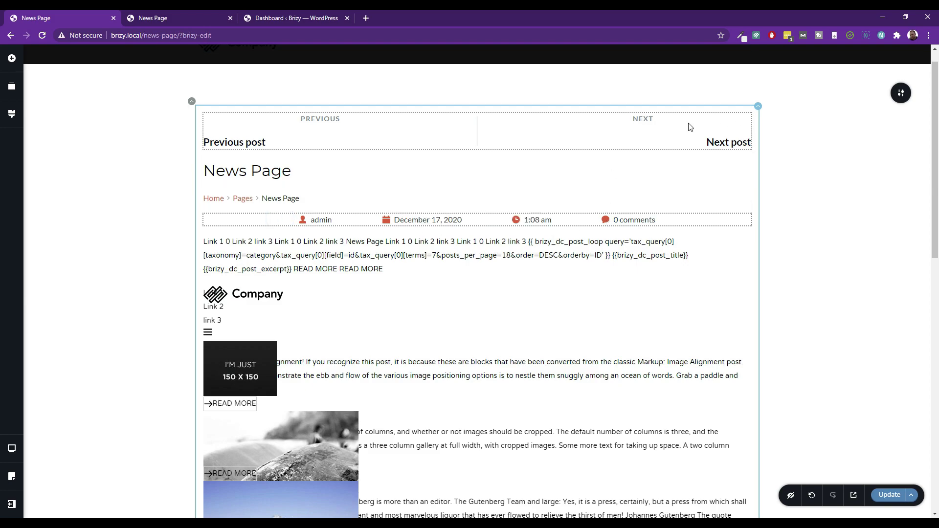
# Move the Post Navigation element from above the Post Title to below the Post Content.
pyautogui.click(371, 126)
pyautogui.moveTo(450, 121); pyautogui.dragTo(375, 374)
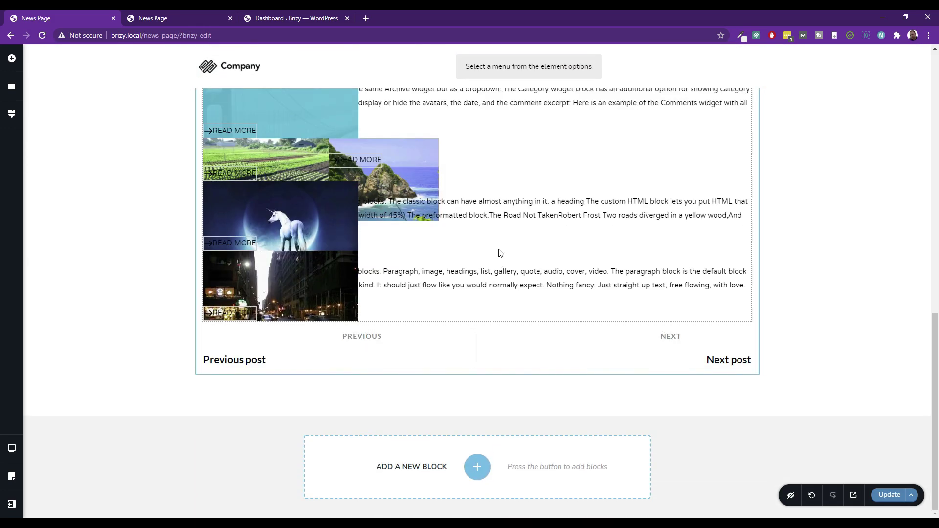
pyautogui.scroll(6, 501, 252)
pyautogui.scroll(5, 501, 252)
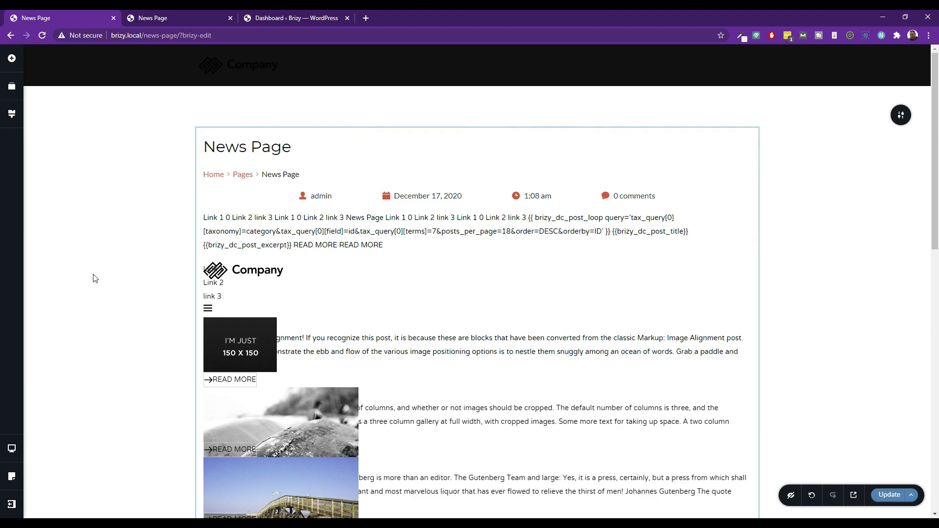
pyautogui.click(17, 63)
pyautogui.scroll(-5, 93, 440)
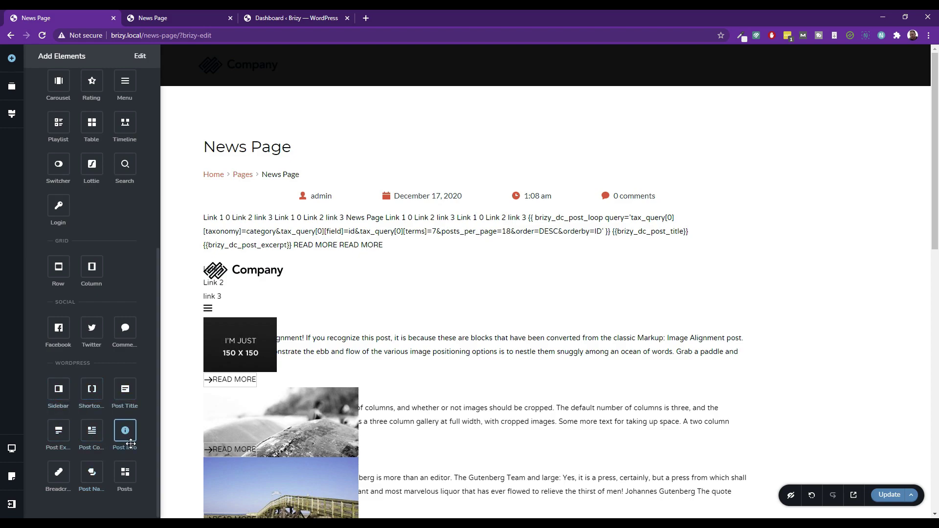
pyautogui.scroll(-5, 413, 304)
pyautogui.scroll(-5, 412, 299)
pyautogui.scroll(12, 413, 299)
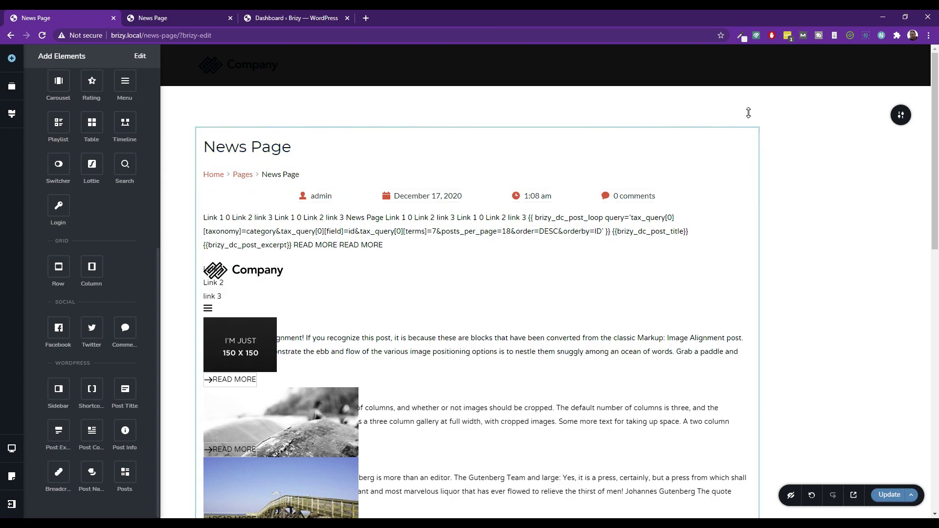
pyautogui.click(341, 166)
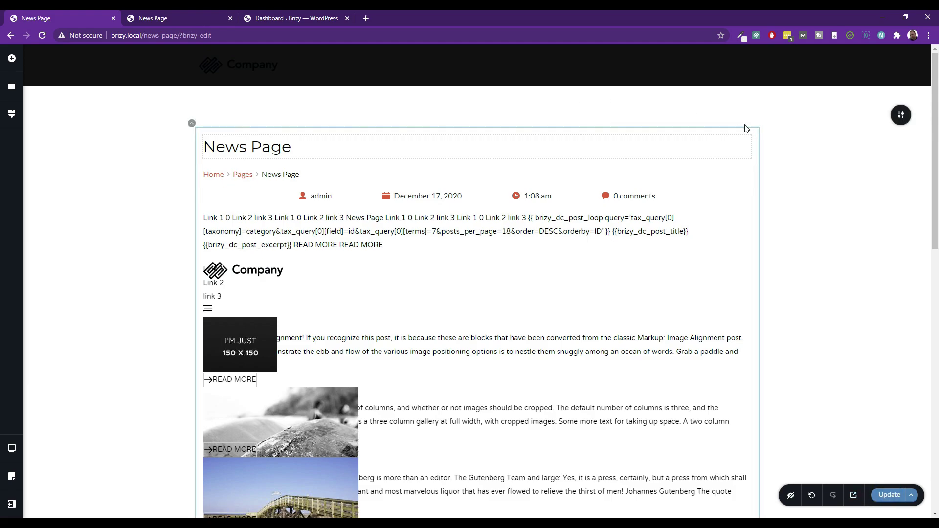
# Delete the whole column that holds the post elements.
pyautogui.click(761, 128)
pyautogui.click(822, 151)
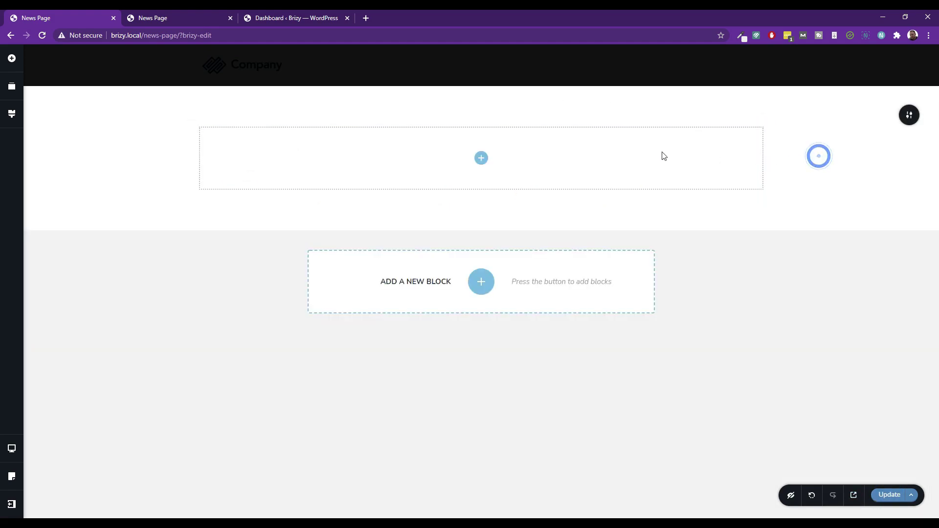
# Insert a Row into the empty block and delete one of its two columns.
pyautogui.click(482, 158)
pyautogui.scroll(-8, 133, 293)
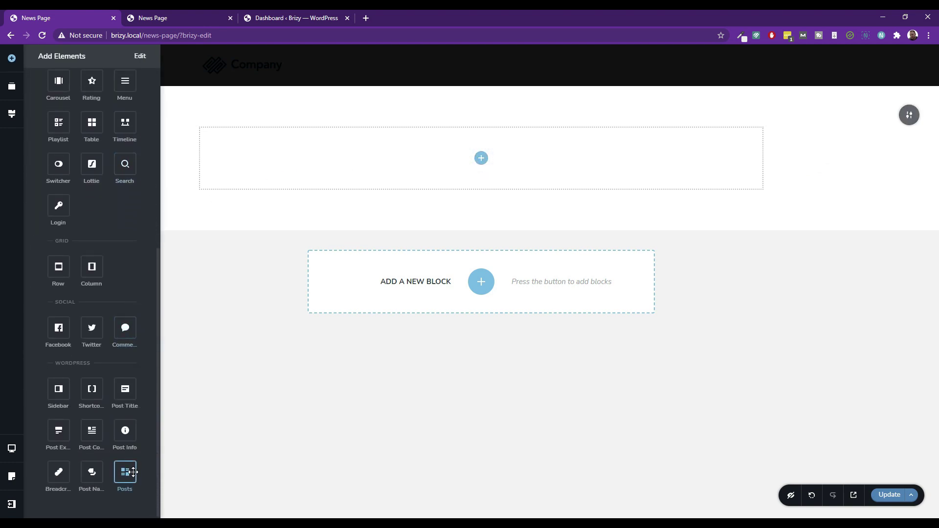
pyautogui.moveTo(133, 472); pyautogui.dragTo(287, 148)
pyautogui.moveTo(171, 280); pyautogui.dragTo(134, 487)
pyautogui.scroll(3, 88, 304)
pyautogui.moveTo(57, 417); pyautogui.dragTo(258, 140)
pyautogui.click(474, 150)
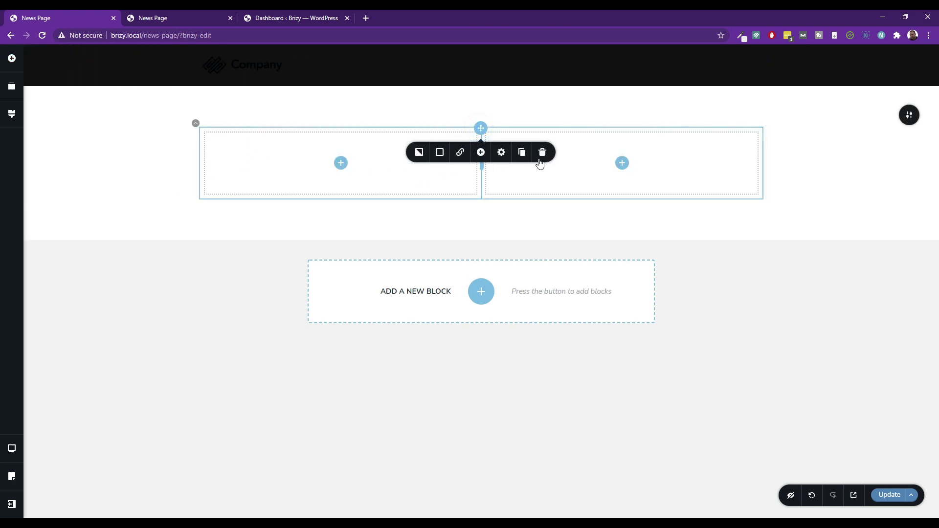
pyautogui.click(540, 153)
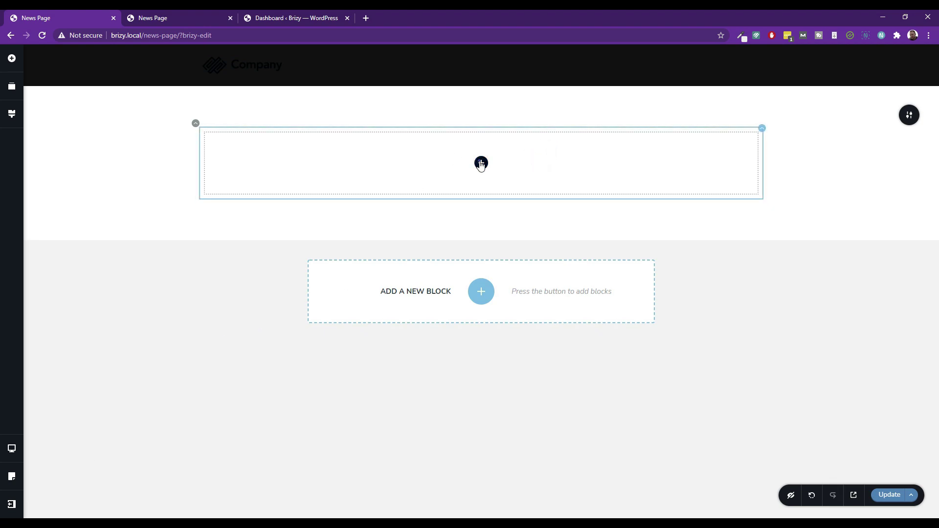
# Add a Posts element inside the row's single column and look over its post cards.
pyautogui.click(481, 162)
pyautogui.scroll(-10, 126, 335)
pyautogui.scroll(-1, 126, 335)
pyautogui.moveTo(125, 472); pyautogui.dragTo(327, 170)
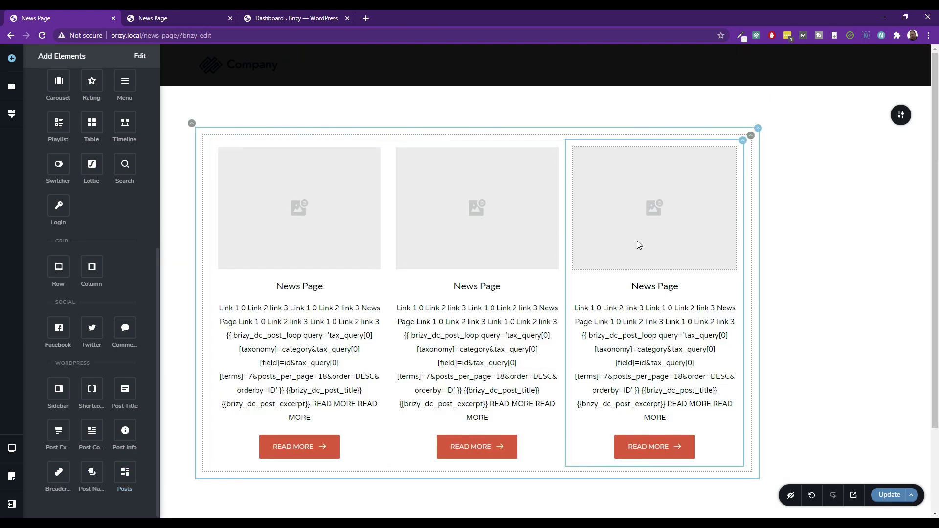
pyautogui.click(805, 275)
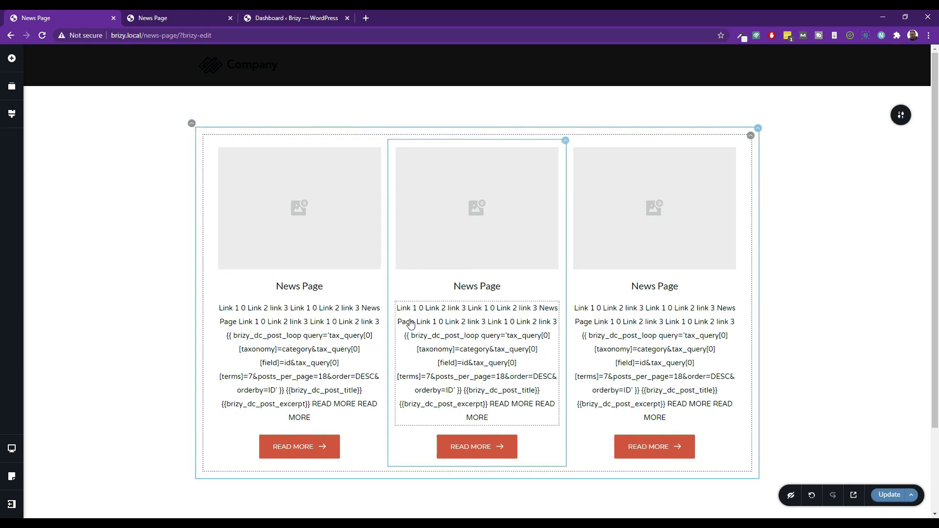
pyautogui.scroll(-2, 443, 238)
pyautogui.scroll(2, 443, 238)
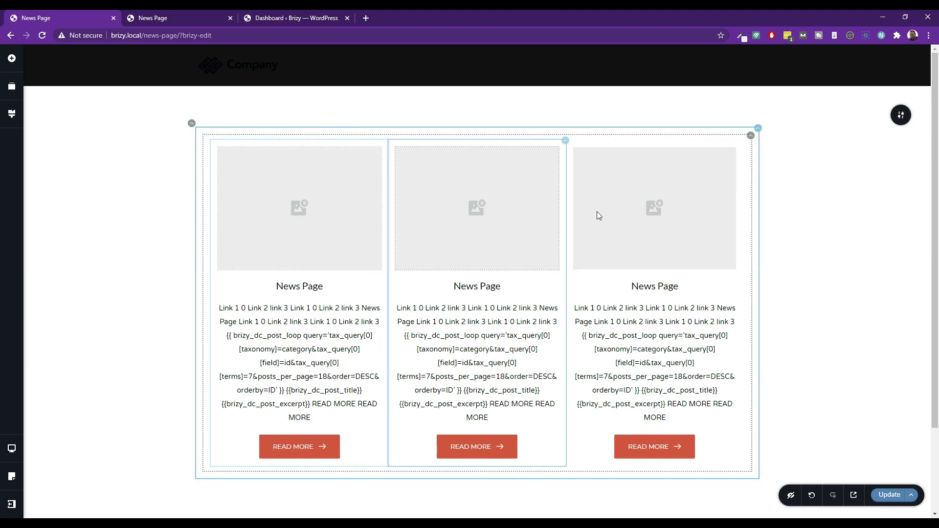
pyautogui.scroll(-1, 655, 230)
pyautogui.scroll(1, 713, 182)
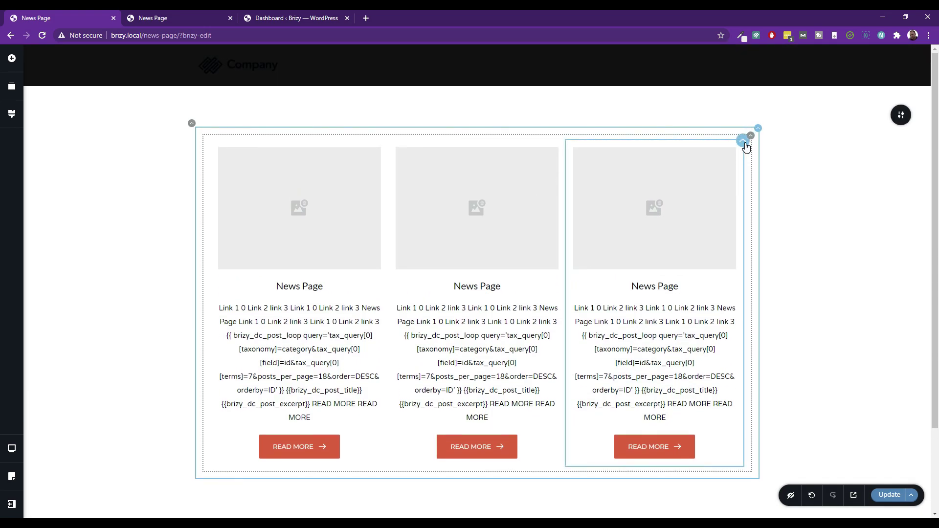
# Duplicate the whole Posts element so that a copy sits below it.
pyautogui.click(743, 141)
pyautogui.click(749, 135)
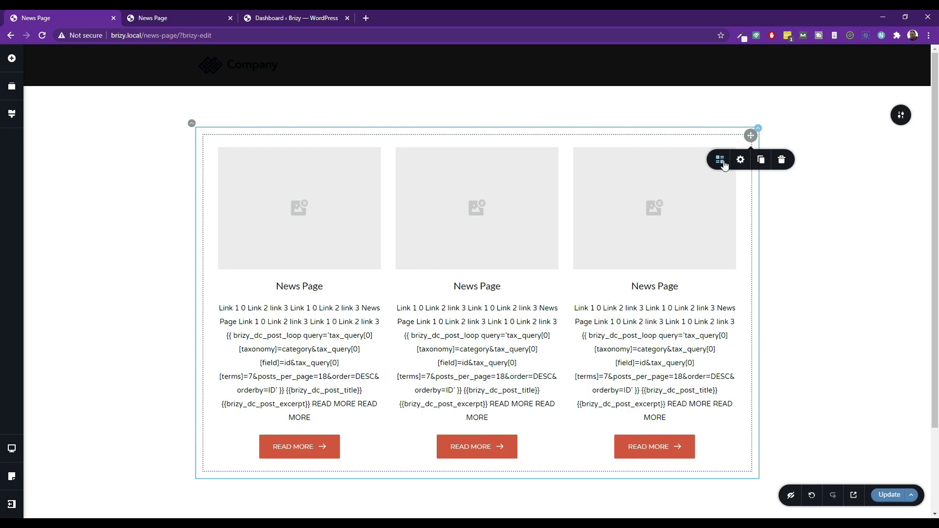
pyautogui.click(761, 160)
pyautogui.scroll(-5, 686, 211)
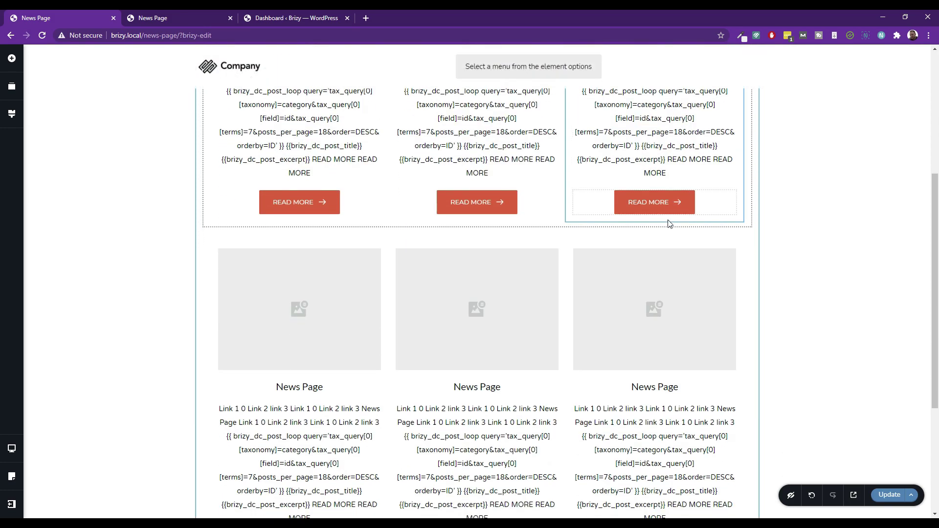
# Set the duplicated Posts element to 2 columns and compare it with the original.
pyautogui.click(751, 239)
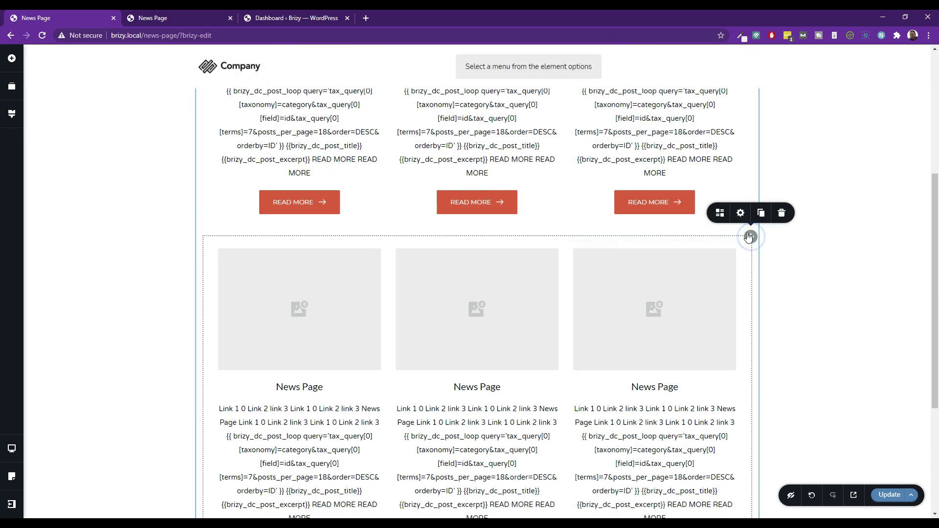
pyautogui.click(720, 214)
pyautogui.moveTo(721, 132); pyautogui.dragTo(714, 132)
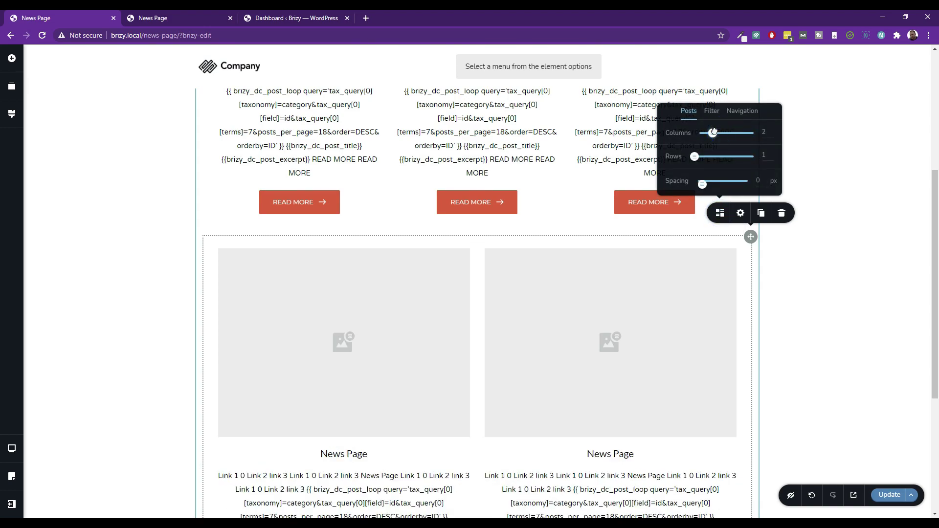
pyautogui.click(140, 270)
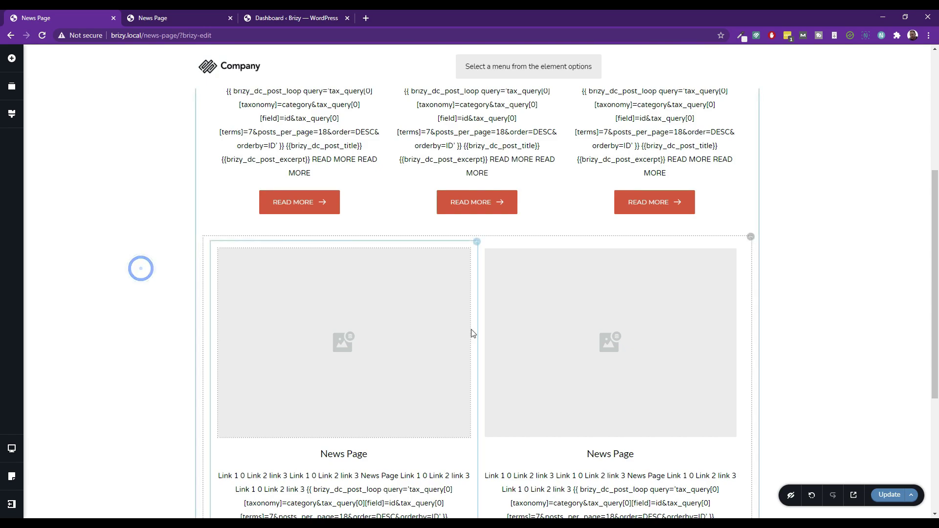
pyautogui.scroll(-5, 538, 338)
pyautogui.scroll(10, 675, 340)
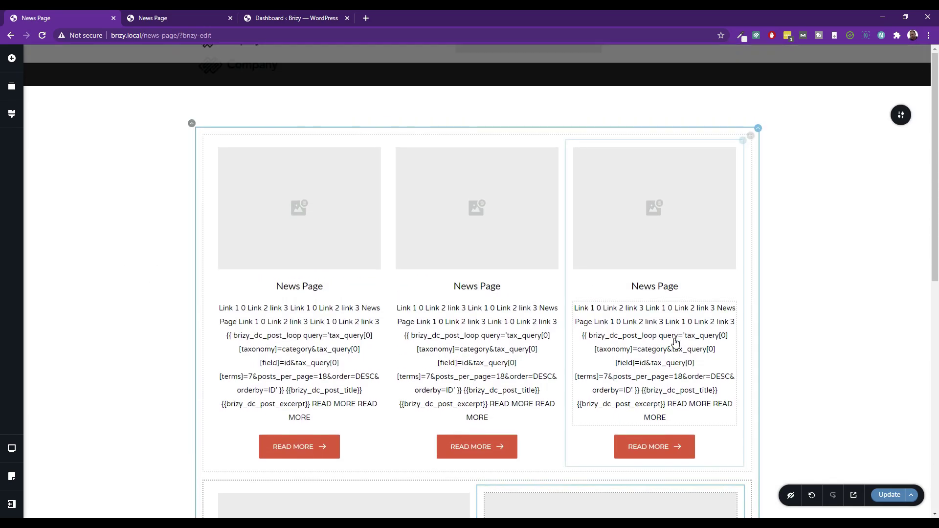
pyautogui.scroll(-3, 676, 343)
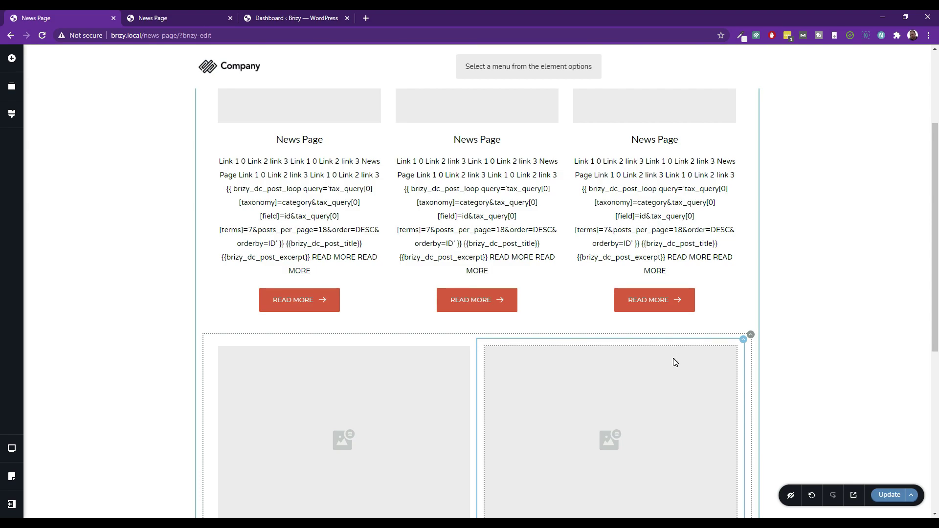
pyautogui.scroll(3, 676, 360)
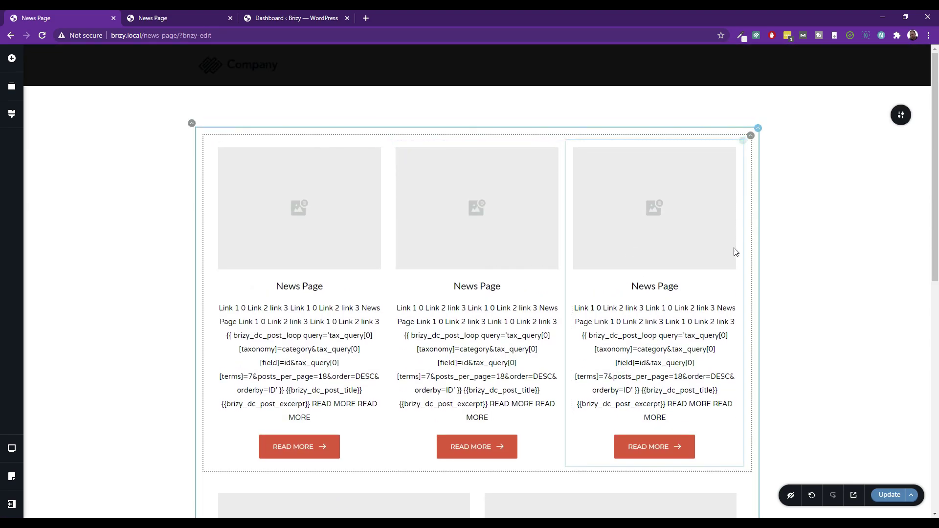
# Filter the upper three-column Posts element by the Block category and update the page.
pyautogui.click(751, 139)
pyautogui.click(721, 160)
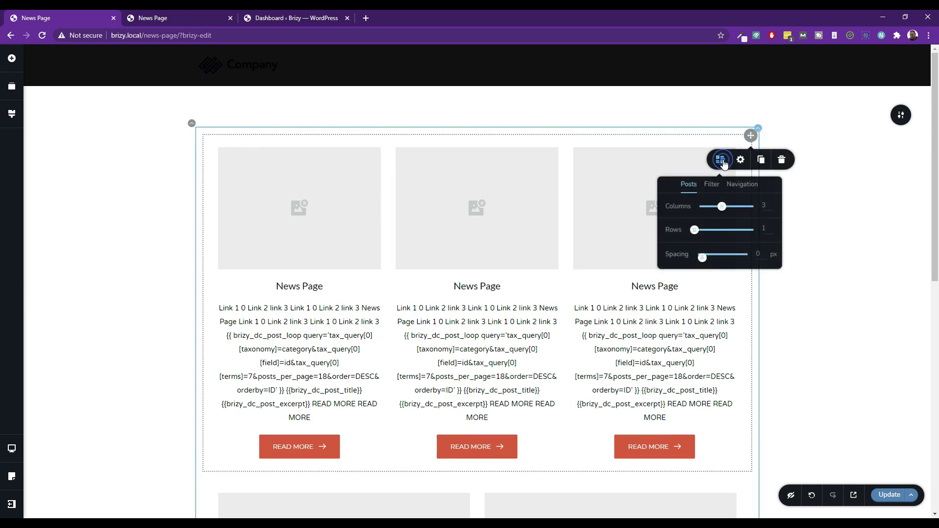
pyautogui.click(717, 190)
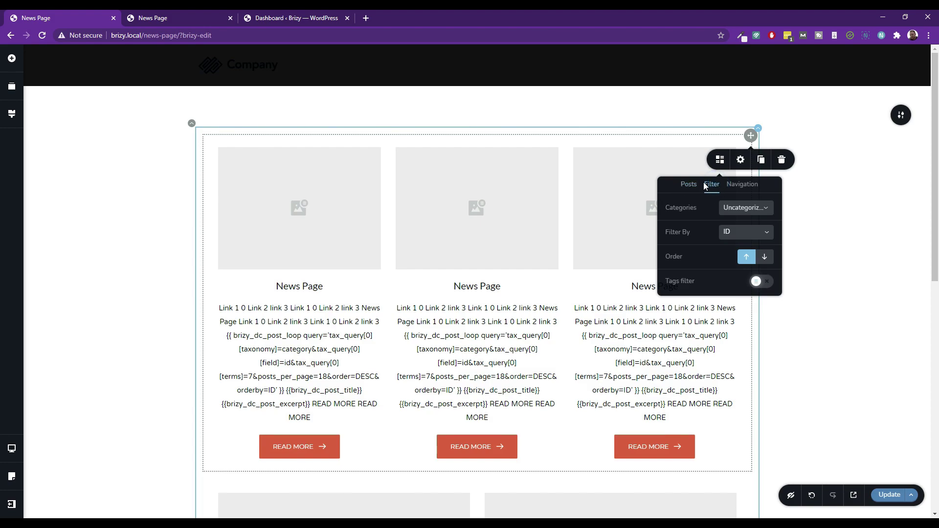
pyautogui.click(748, 209)
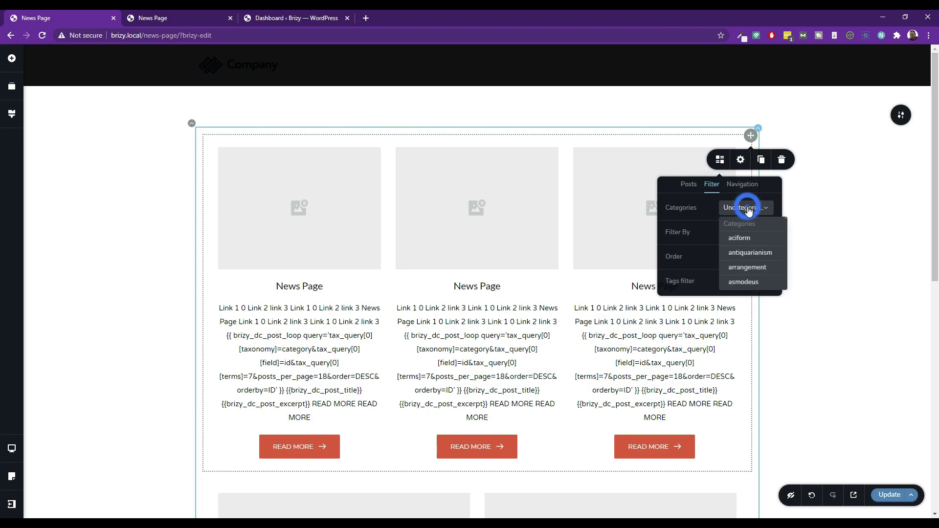
pyautogui.scroll(-3, 753, 270)
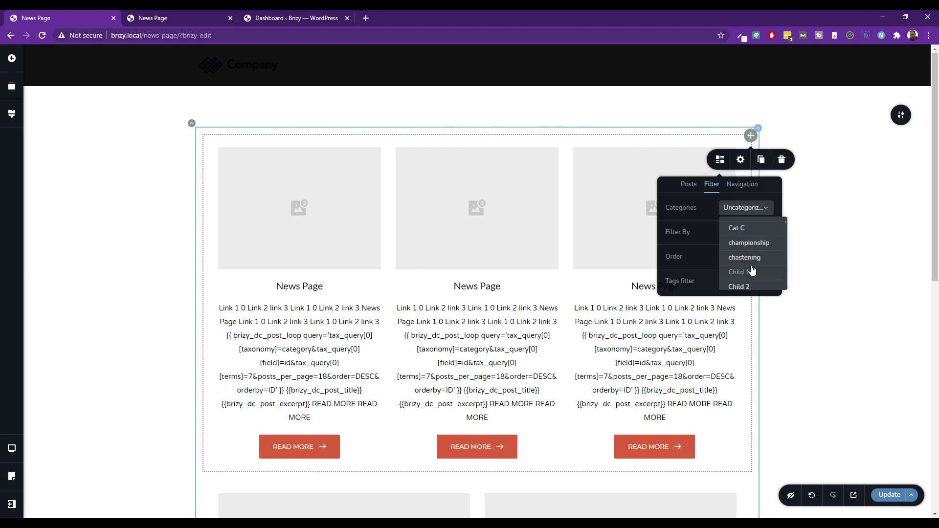
pyautogui.scroll(-5, 752, 271)
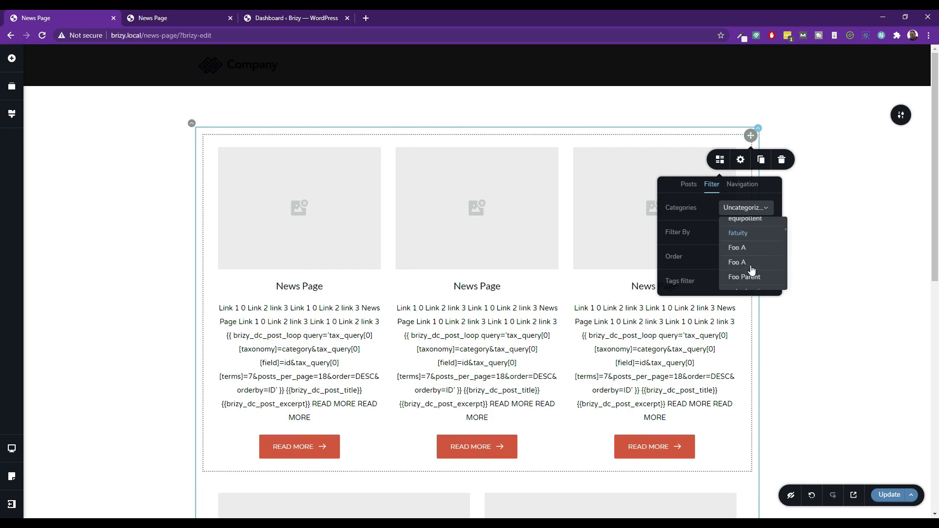
pyautogui.scroll(10, 752, 271)
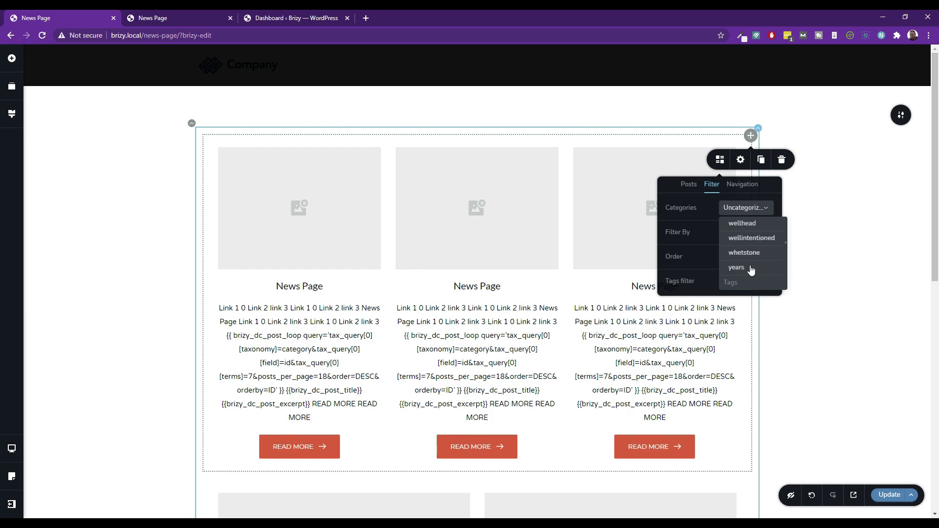
pyautogui.scroll(2, 752, 271)
pyautogui.scroll(-4, 752, 271)
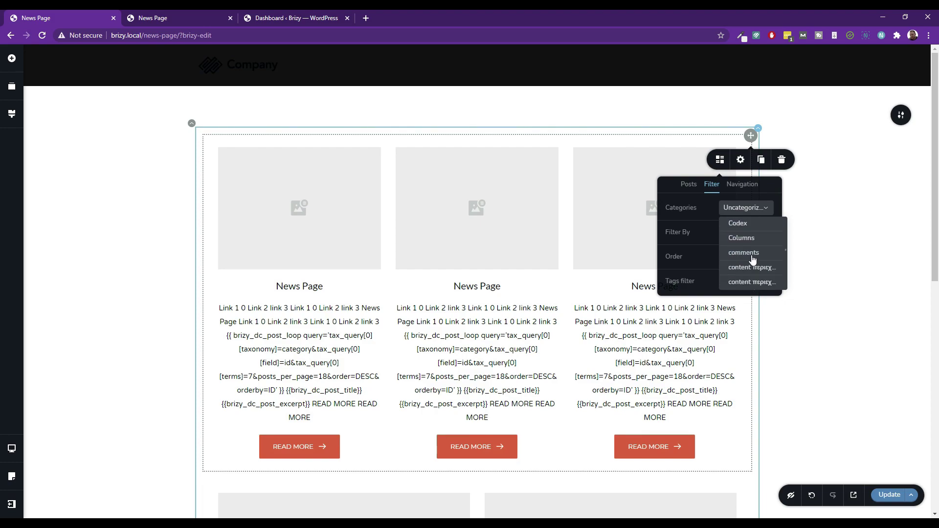
pyautogui.scroll(-3, 753, 267)
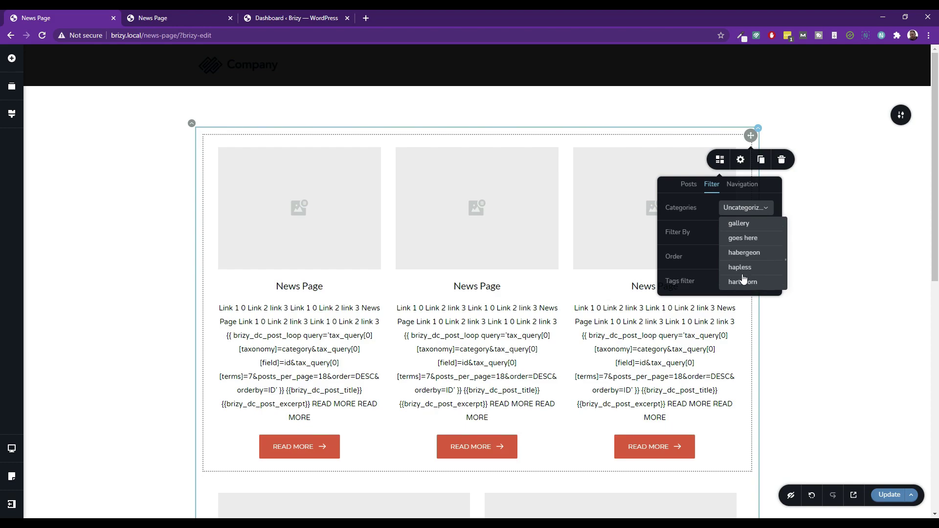
pyautogui.scroll(15, 743, 279)
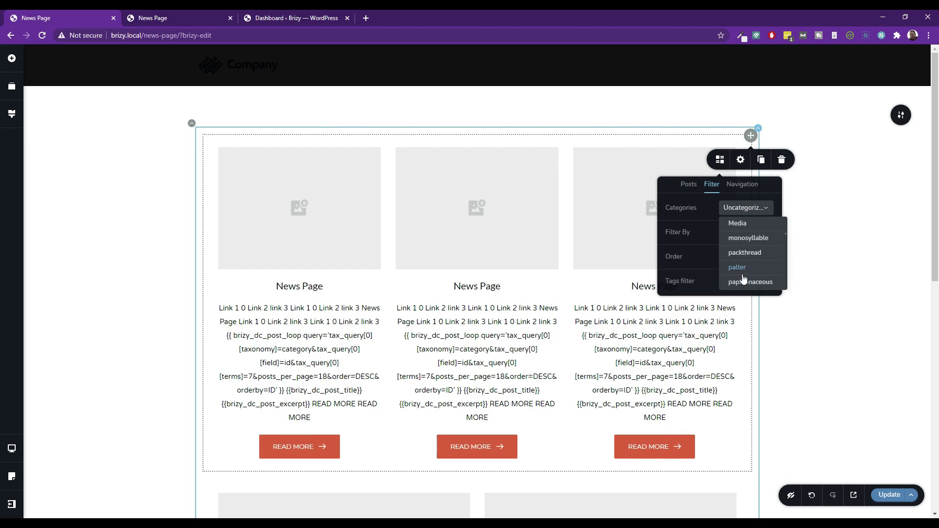
pyautogui.scroll(-3, 743, 278)
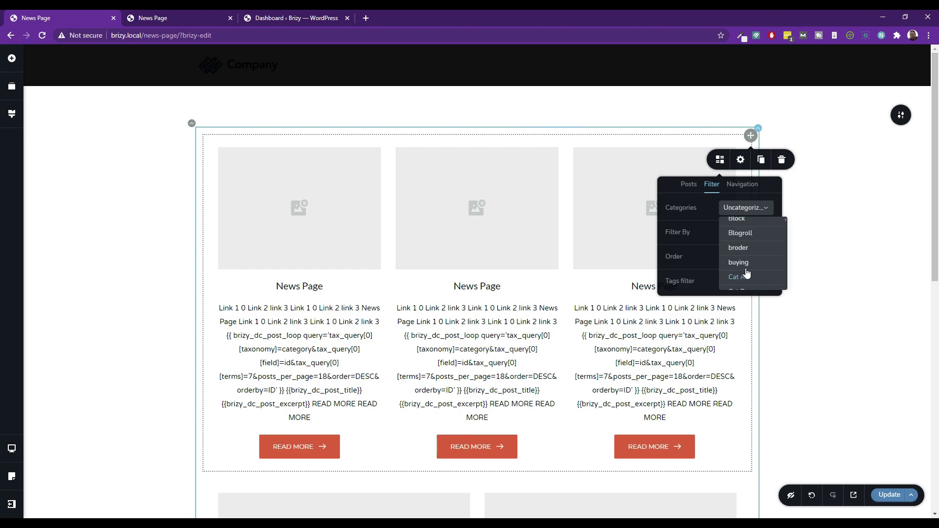
pyautogui.click(743, 220)
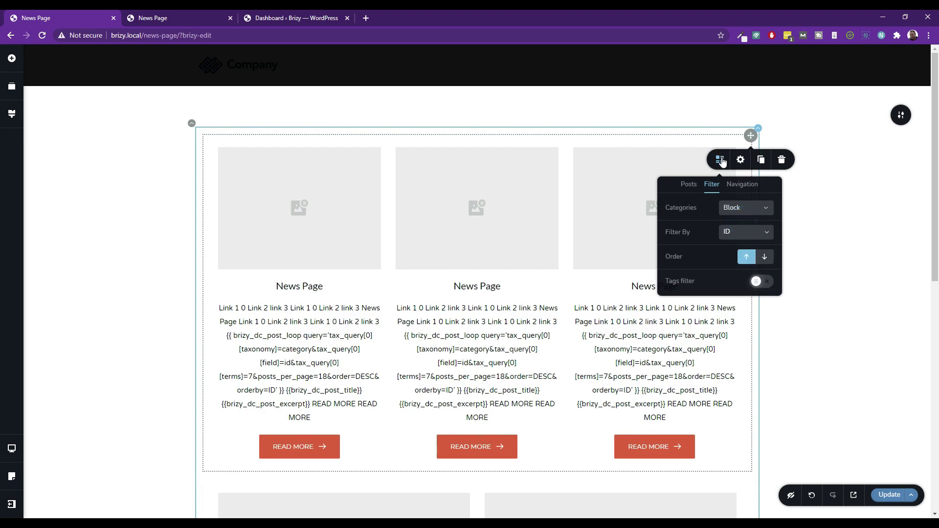
pyautogui.click(893, 496)
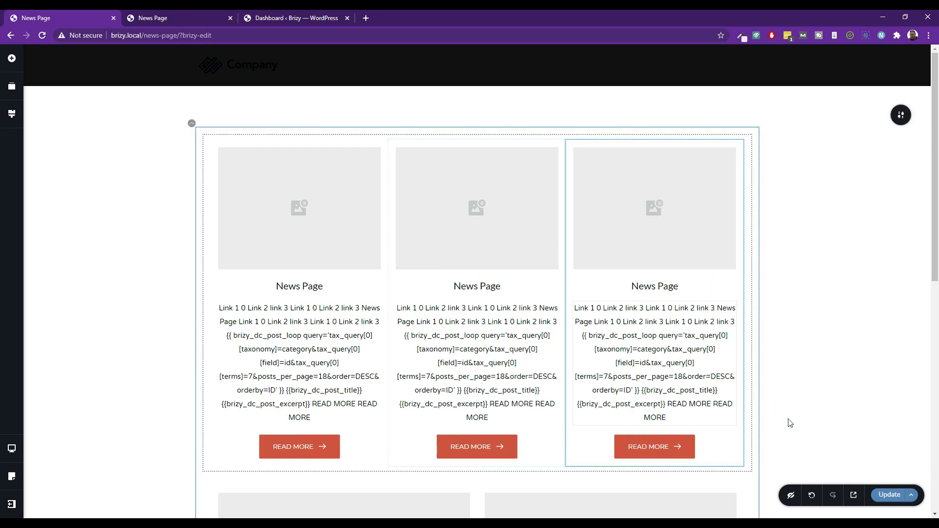
# Preview the News Page and compare the posts shown in the three-column and two-column Posts elements.
pyautogui.scroll(-5, 638, 348)
pyautogui.scroll(-5, 595, 341)
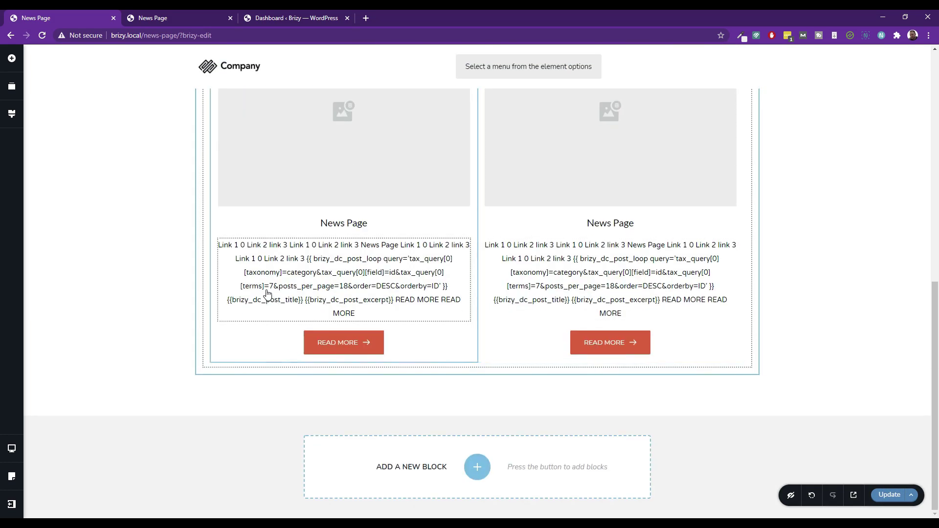
pyautogui.scroll(10, 294, 119)
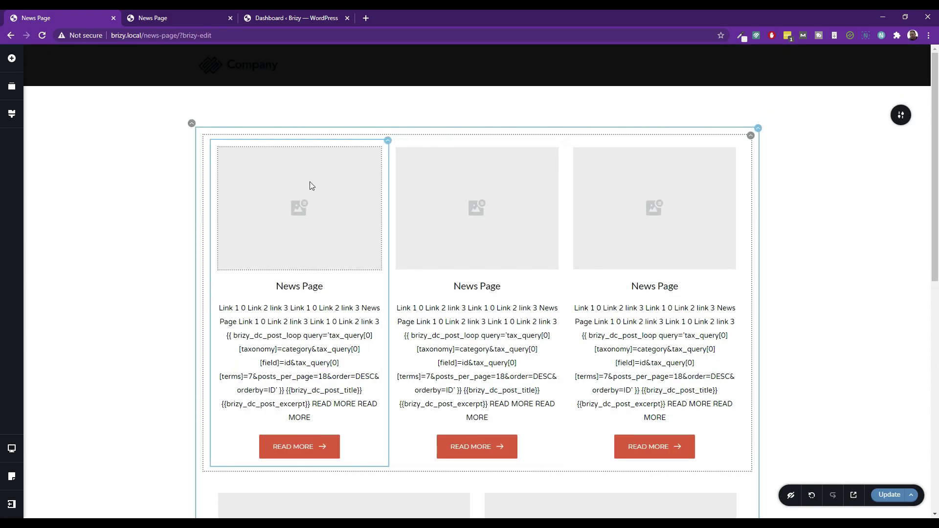
pyautogui.scroll(-2, 399, 290)
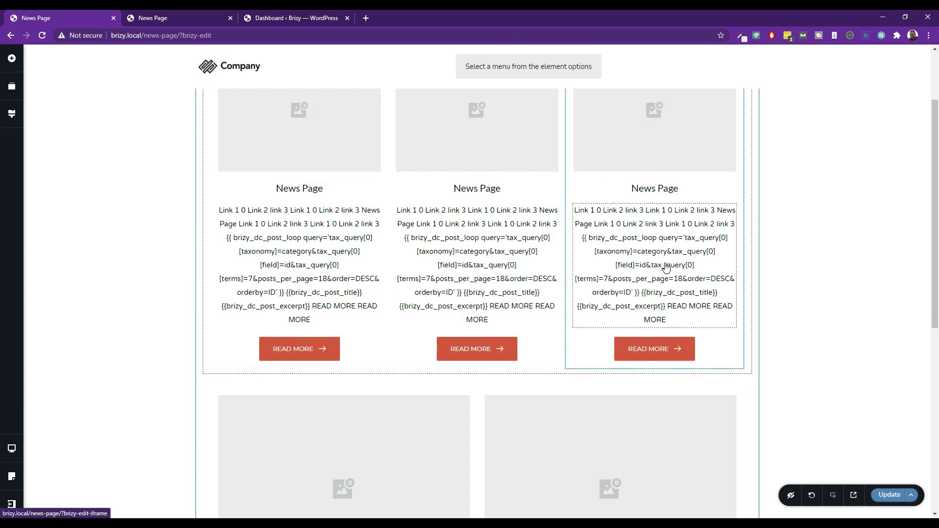
pyautogui.scroll(2, 594, 267)
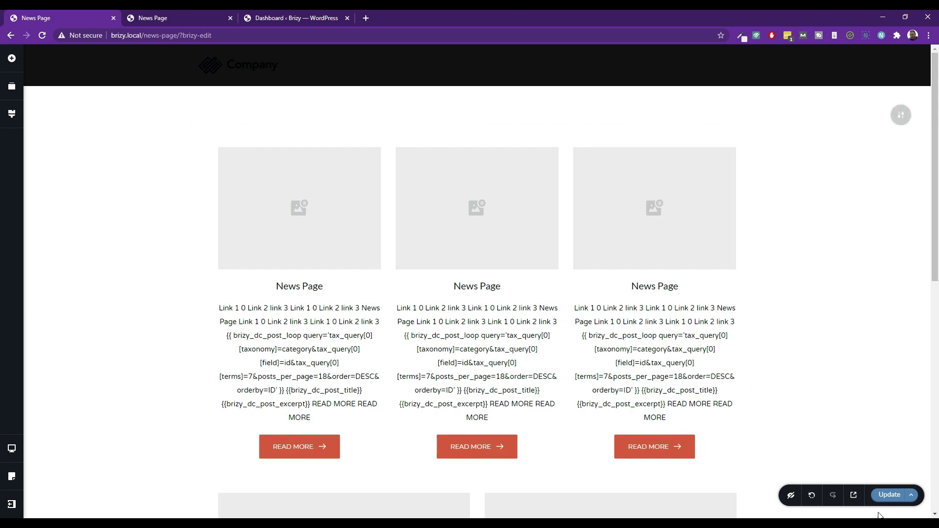
pyautogui.click(853, 497)
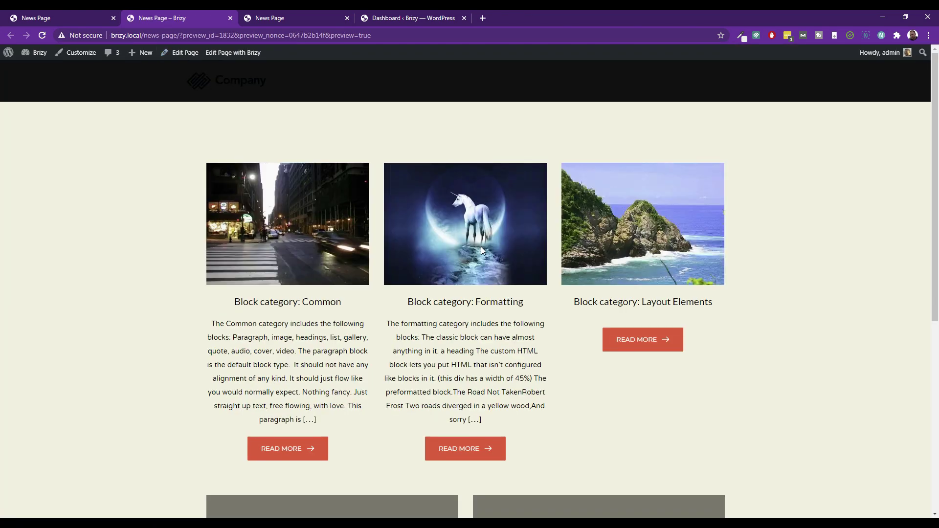
pyautogui.scroll(-6, 480, 246)
pyautogui.scroll(6, 282, 340)
pyautogui.scroll(-6, 320, 298)
pyautogui.scroll(6, 513, 297)
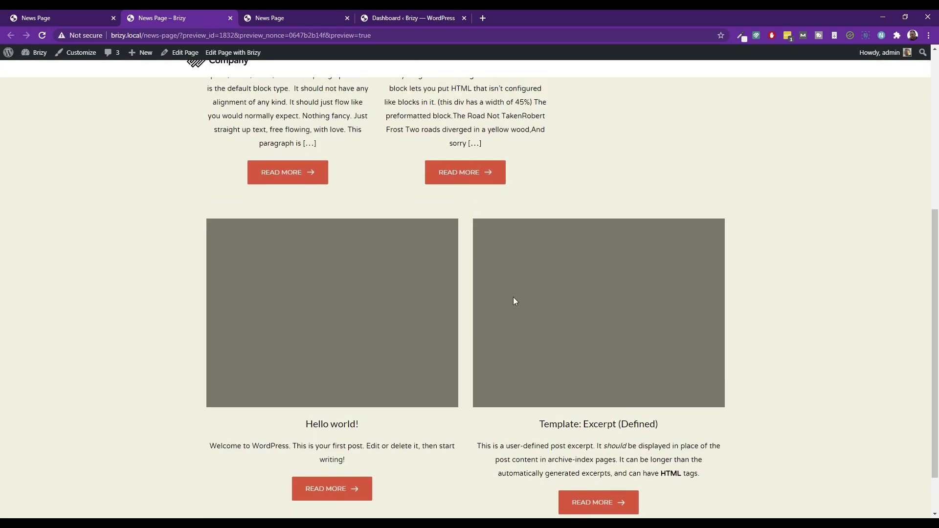
pyautogui.scroll(-5, 531, 248)
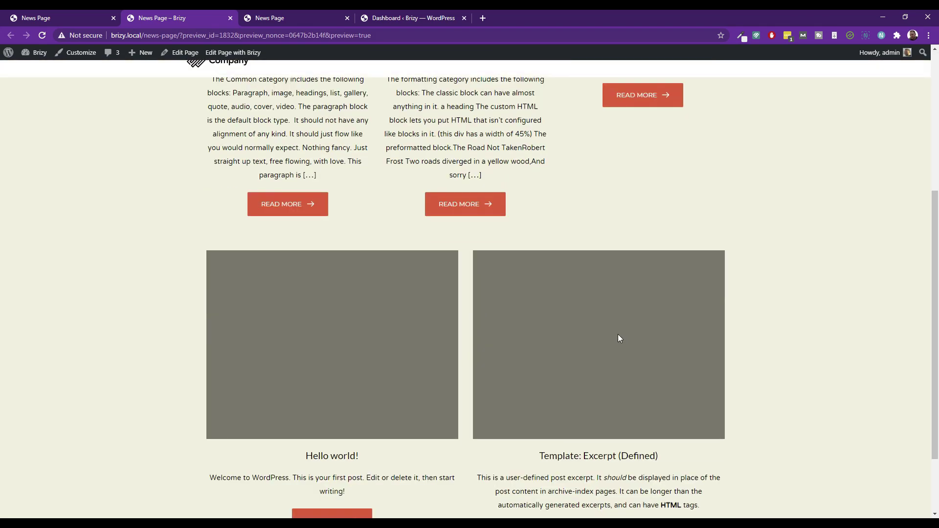
pyautogui.scroll(5, 619, 334)
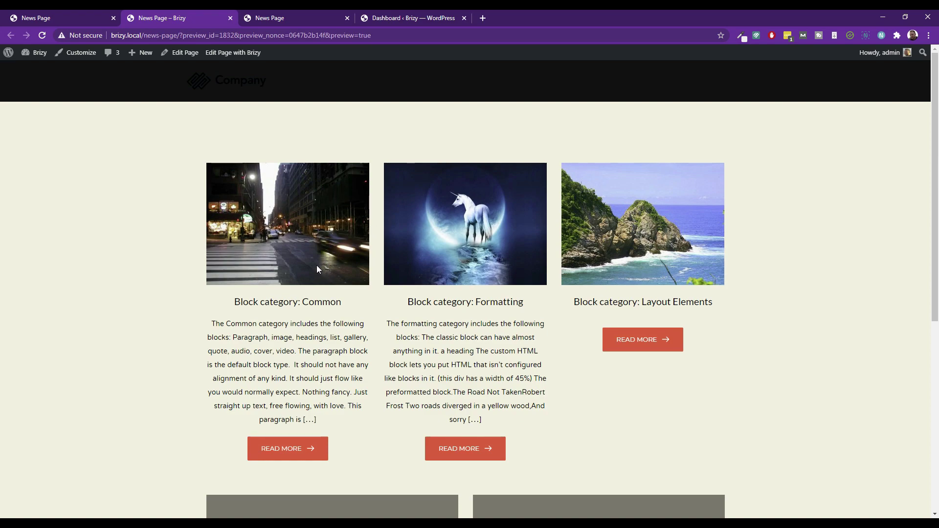
# Return to the editor, filter the lower two-column Posts element by the Block category, and update the page.
pyautogui.click(79, 15)
pyautogui.scroll(-4, 749, 297)
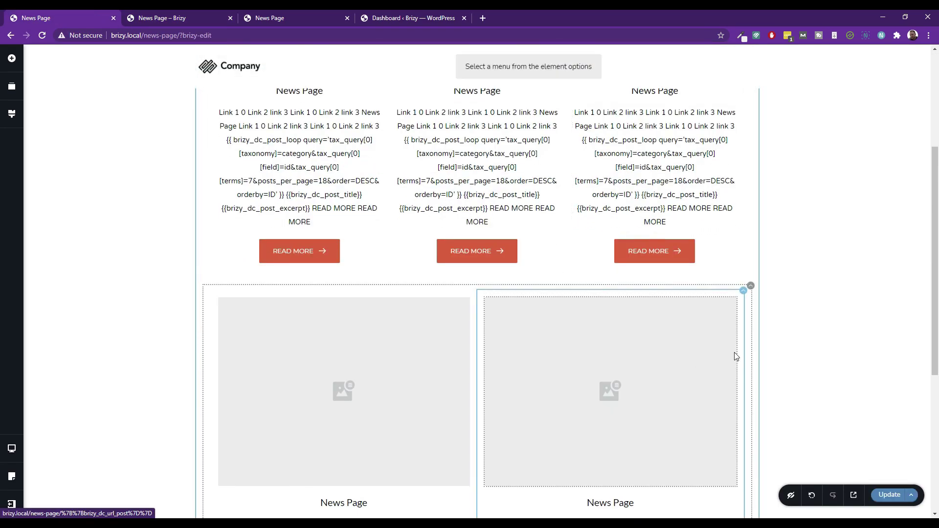
pyautogui.click(743, 292)
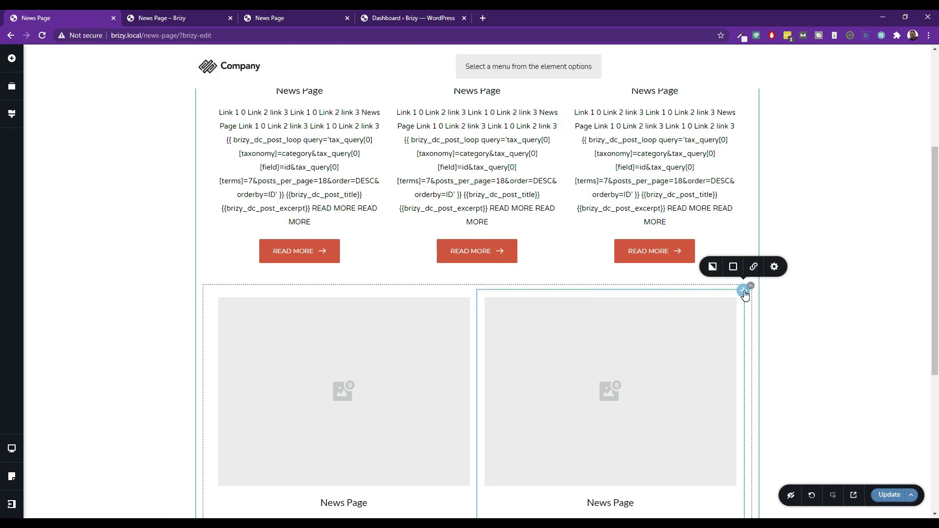
pyautogui.click(417, 309)
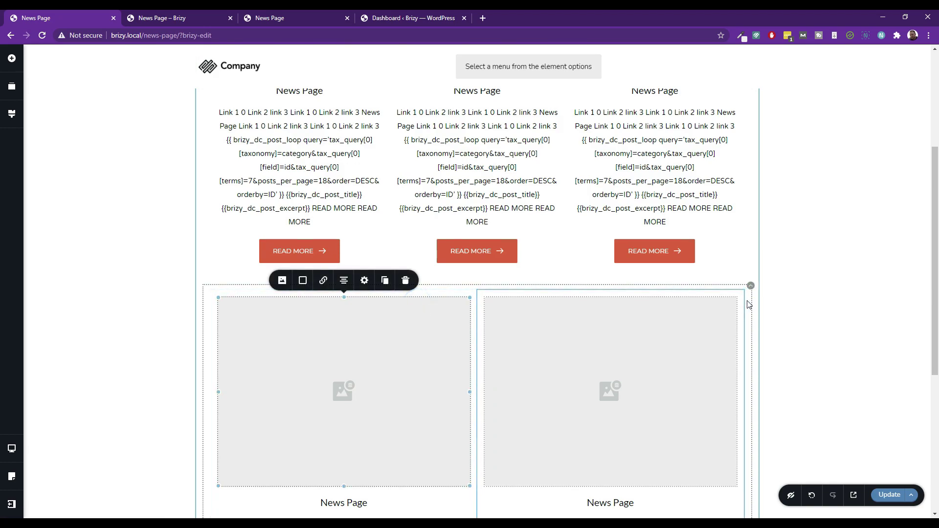
pyautogui.click(751, 290)
pyautogui.click(720, 262)
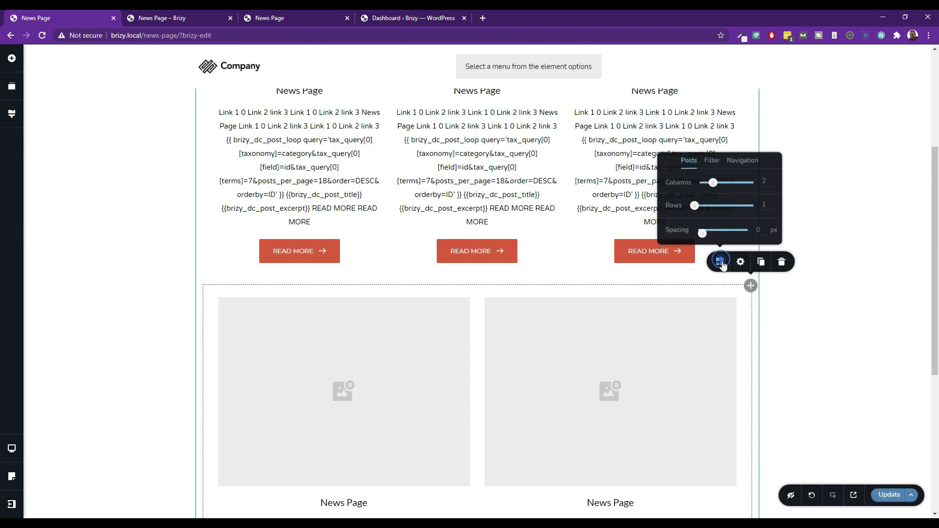
pyautogui.click(712, 160)
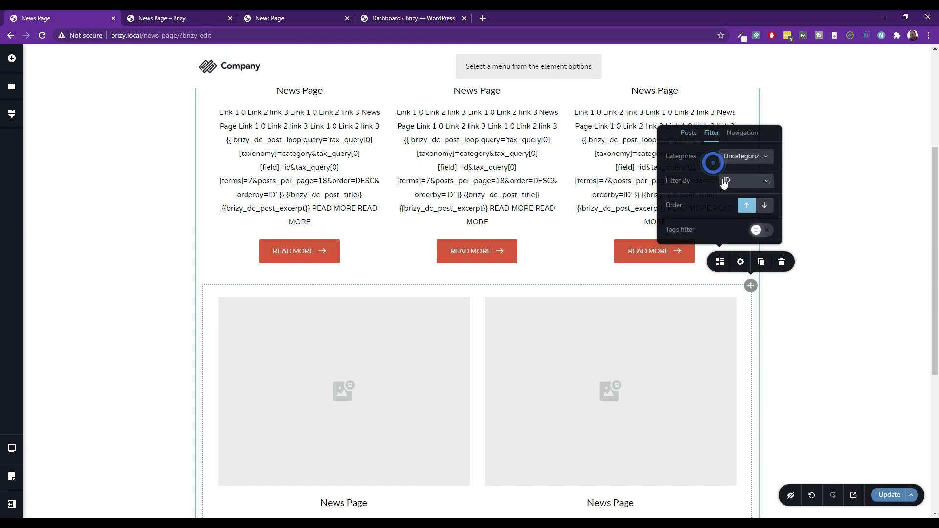
pyautogui.click(767, 156)
pyautogui.scroll(-2, 759, 215)
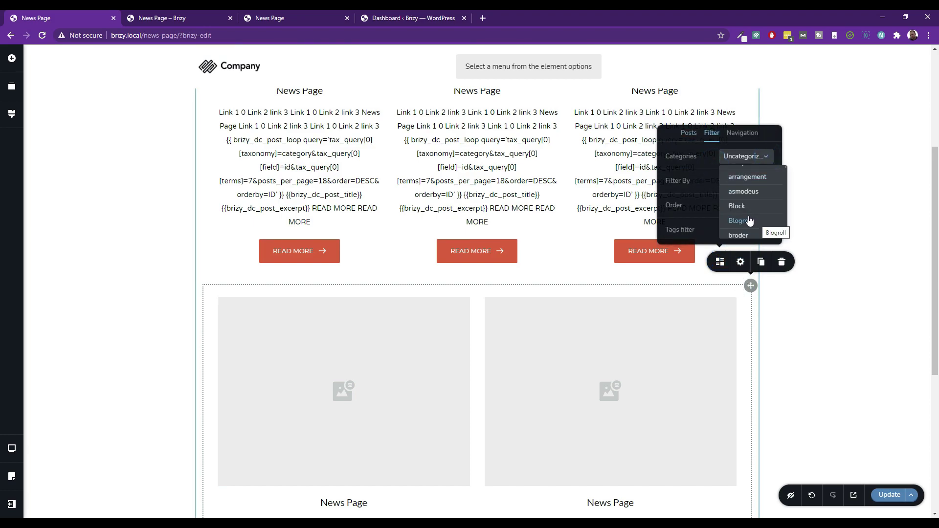
pyautogui.scroll(-2, 749, 229)
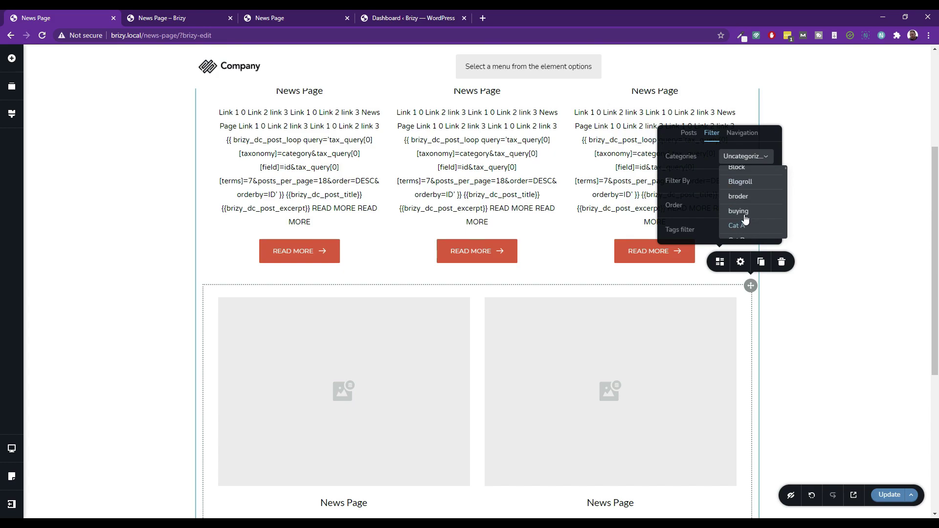
pyautogui.click(743, 169)
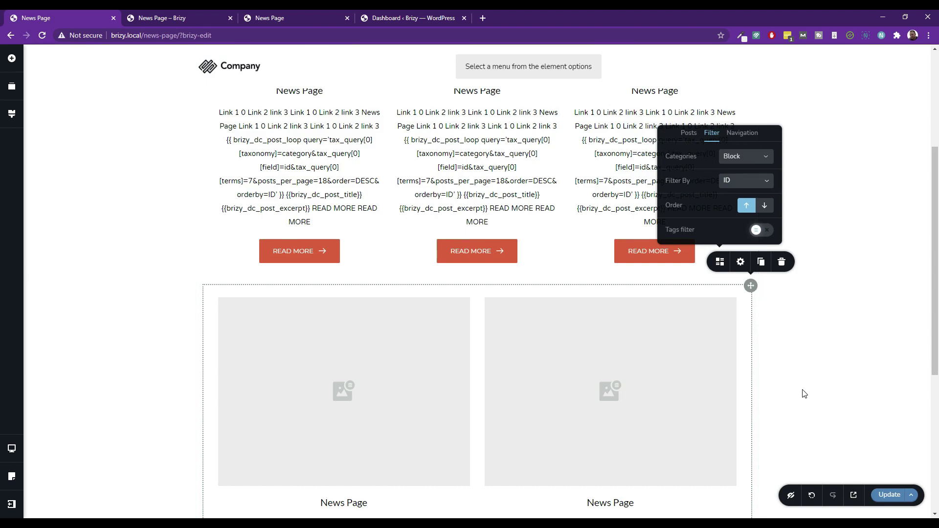
pyautogui.click(892, 496)
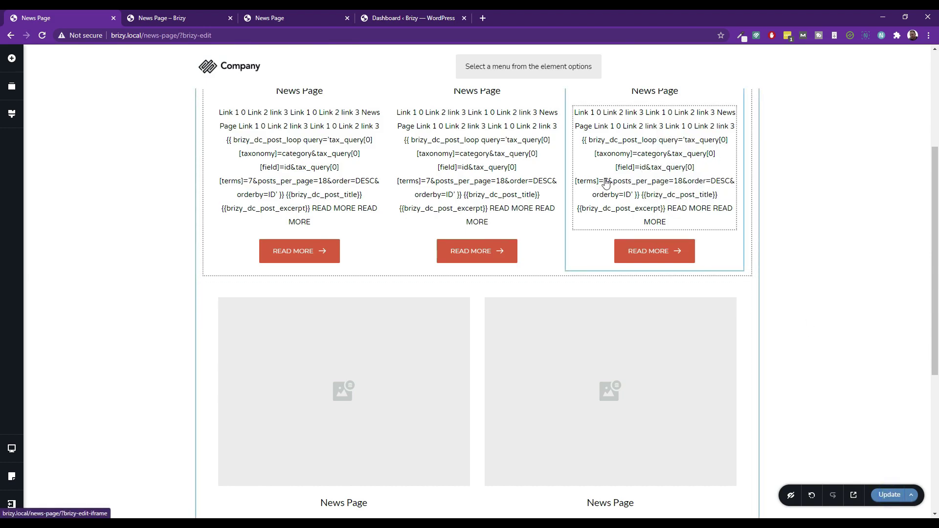
# Reload the News Page preview and compare the posts in both Posts elements before returning to the editor.
pyautogui.click(146, 18)
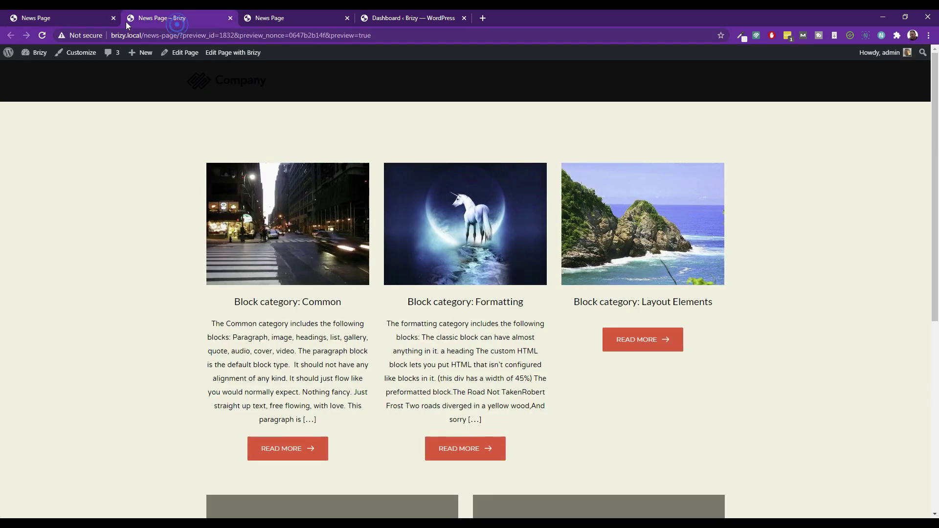
pyautogui.click(41, 35)
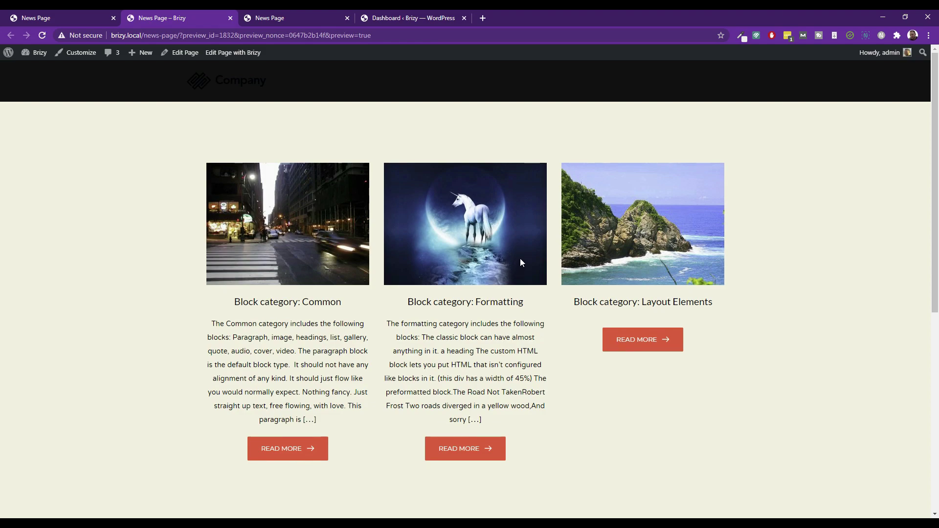
pyautogui.scroll(-5, 519, 262)
pyautogui.scroll(-3, 518, 259)
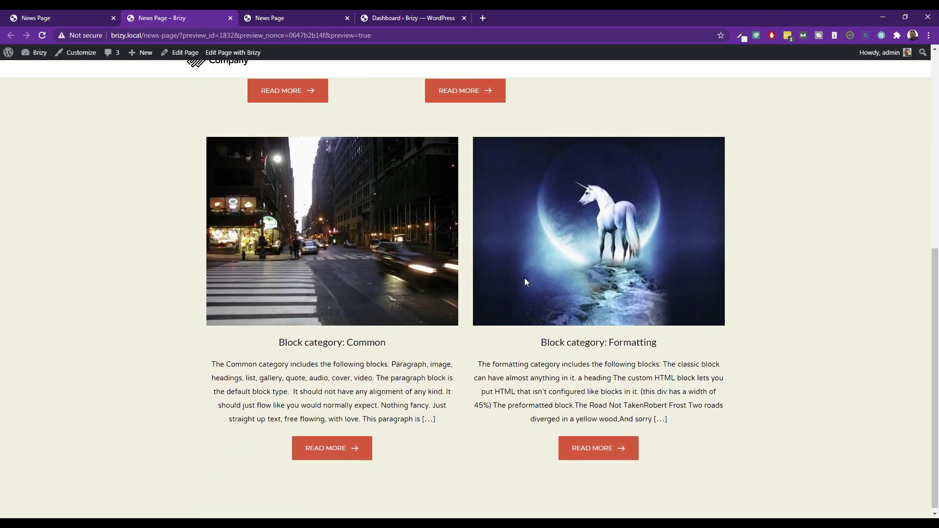
pyautogui.scroll(6, 525, 278)
pyautogui.scroll(1, 525, 281)
pyautogui.scroll(-4, 525, 282)
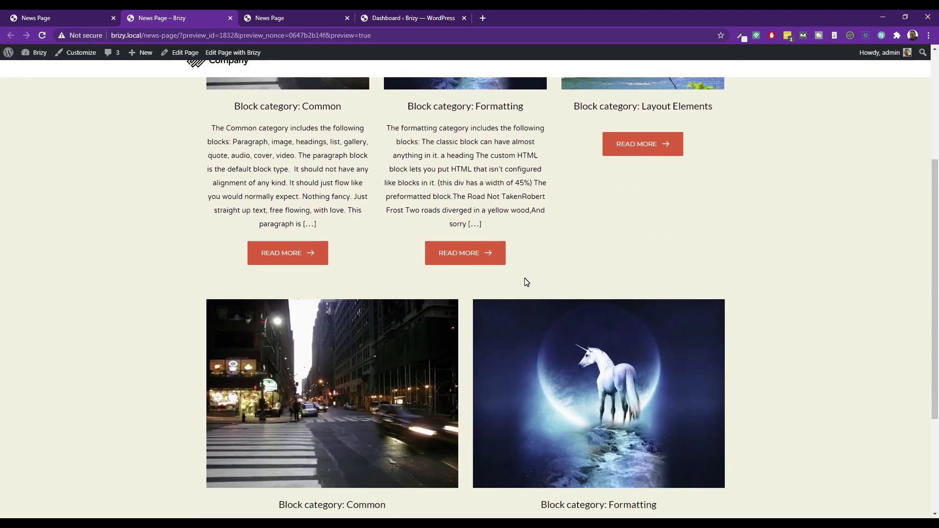
pyautogui.scroll(4, 526, 282)
pyautogui.scroll(-5, 523, 282)
pyautogui.scroll(4, 385, 282)
pyautogui.scroll(-5, 353, 294)
pyautogui.scroll(4, 321, 295)
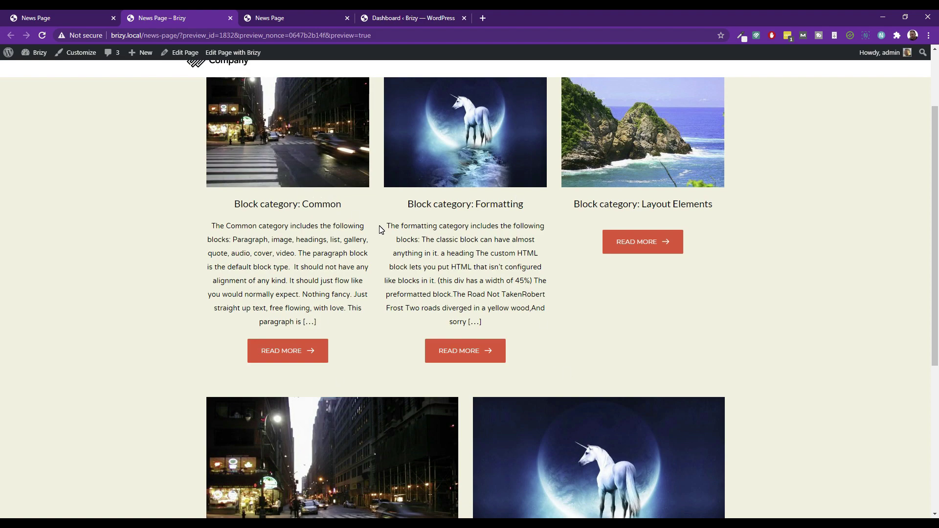
pyautogui.click(80, 10)
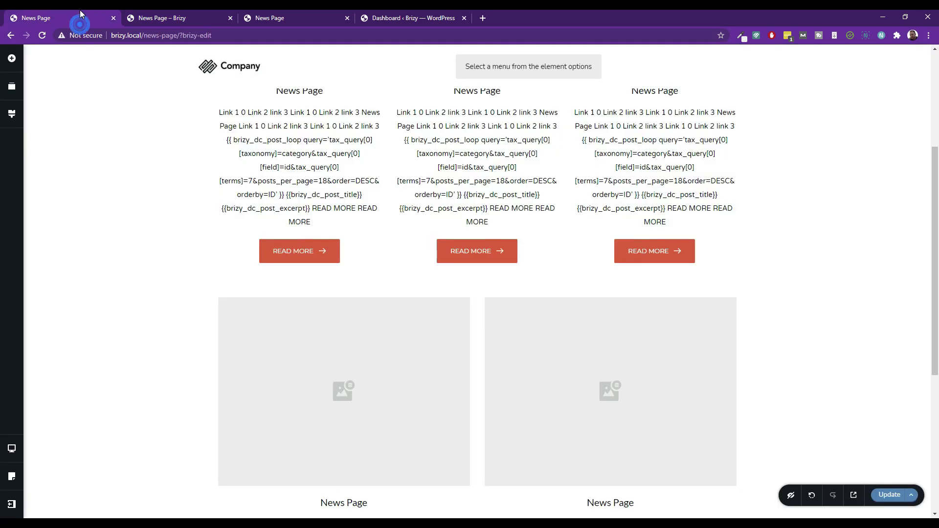
# Set the upper three-column Posts element to 3 rows.
pyautogui.scroll(3, 740, 163)
pyautogui.scroll(1, 724, 172)
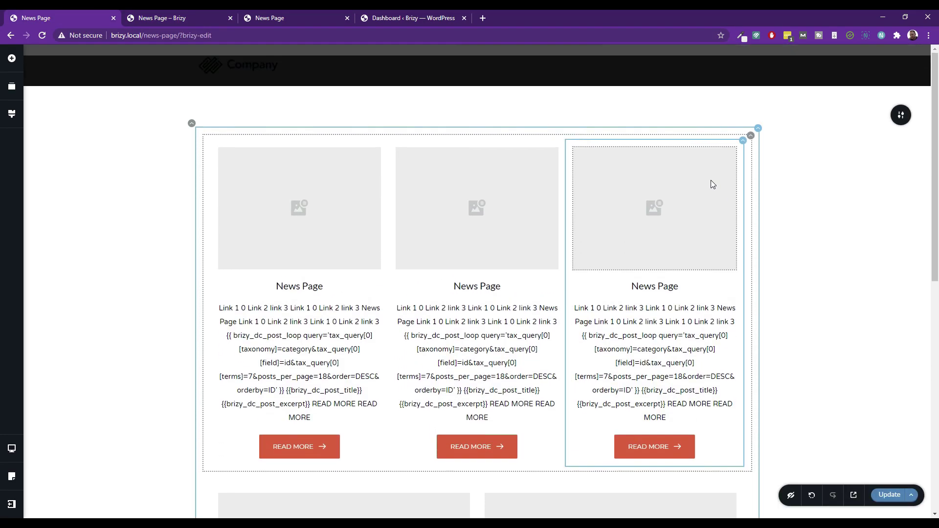
pyautogui.click(751, 138)
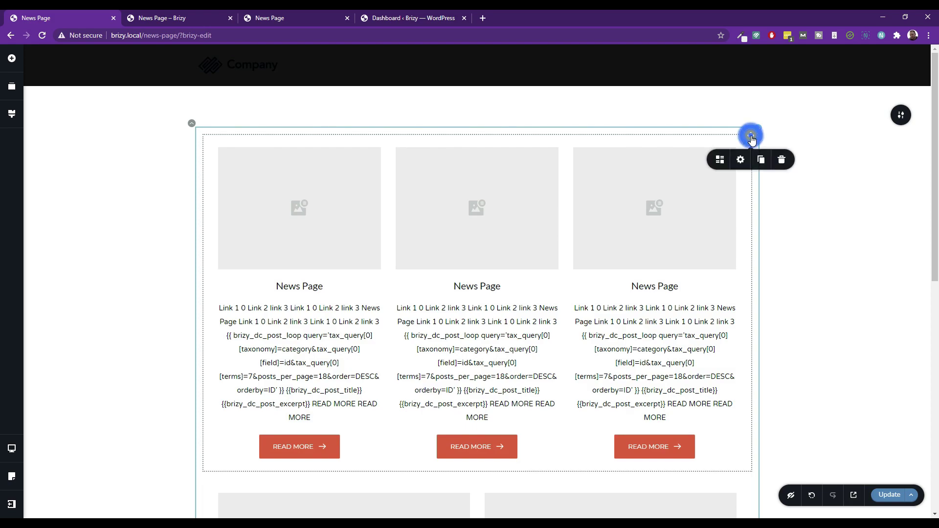
pyautogui.click(720, 159)
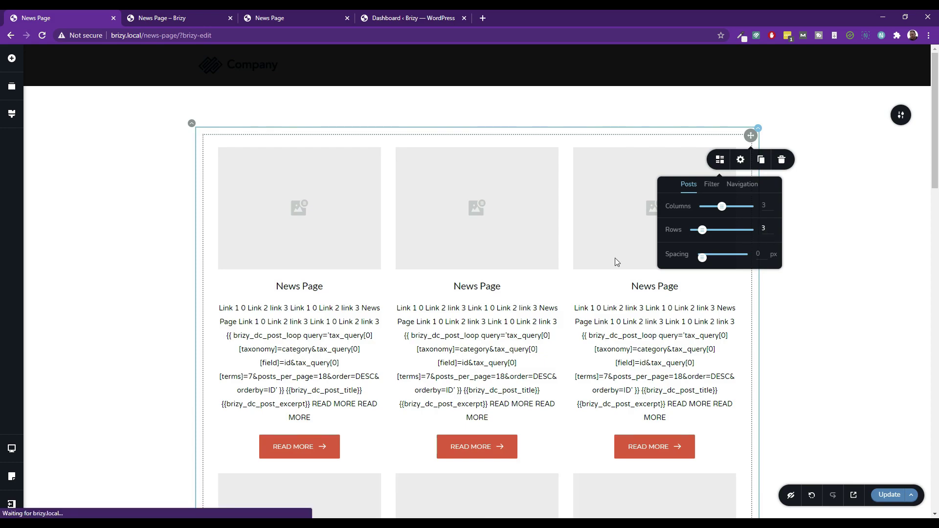
# Review the rows of the upper Posts element against the two-column Posts element below, and update the page.
pyautogui.scroll(-5, 602, 262)
pyautogui.scroll(3, 441, 235)
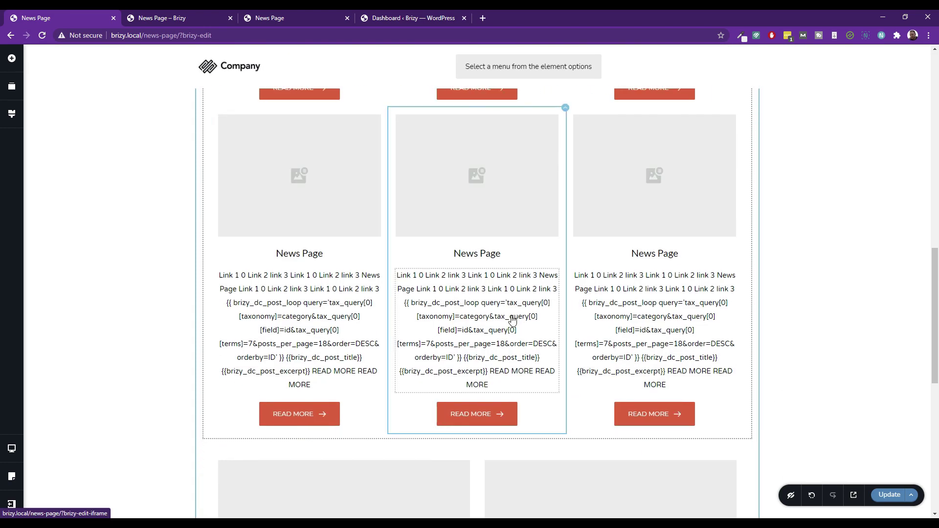
pyautogui.scroll(-2, 509, 333)
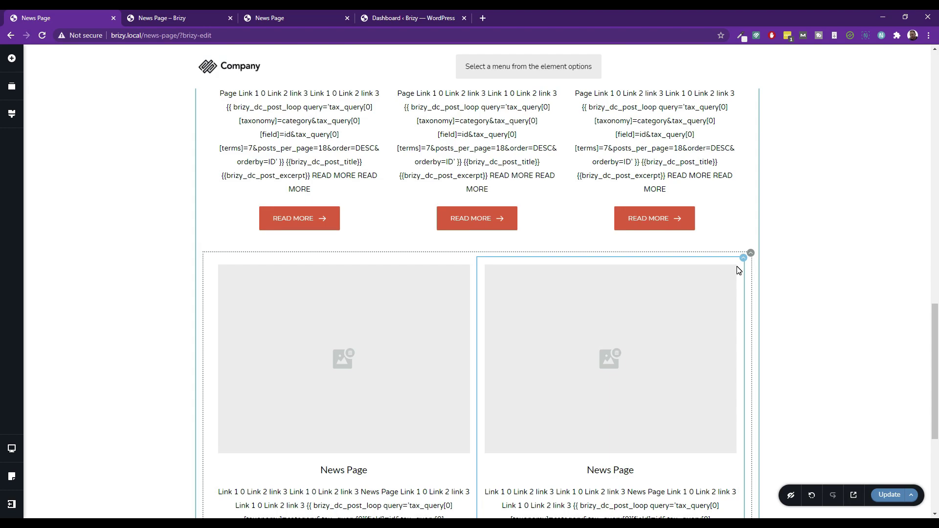
pyautogui.scroll(3, 559, 244)
pyautogui.scroll(-3, 558, 243)
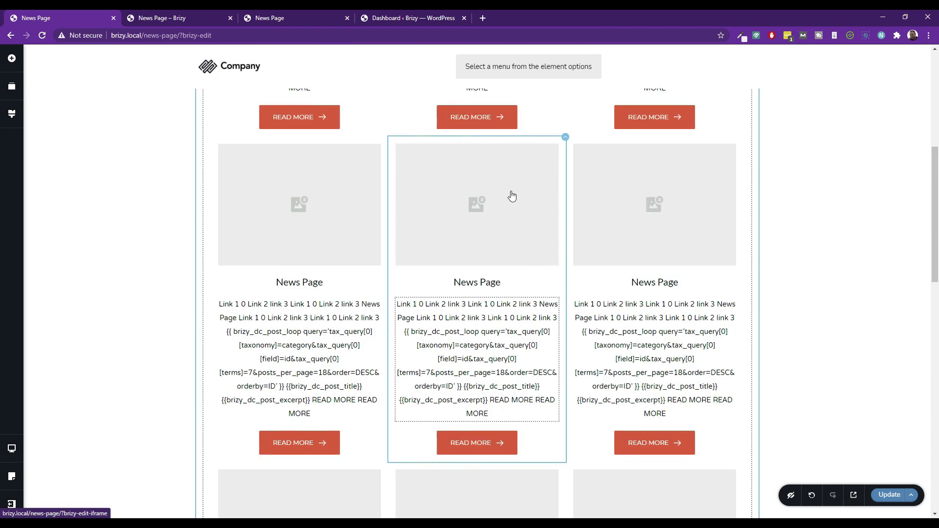
pyautogui.scroll(7, 512, 190)
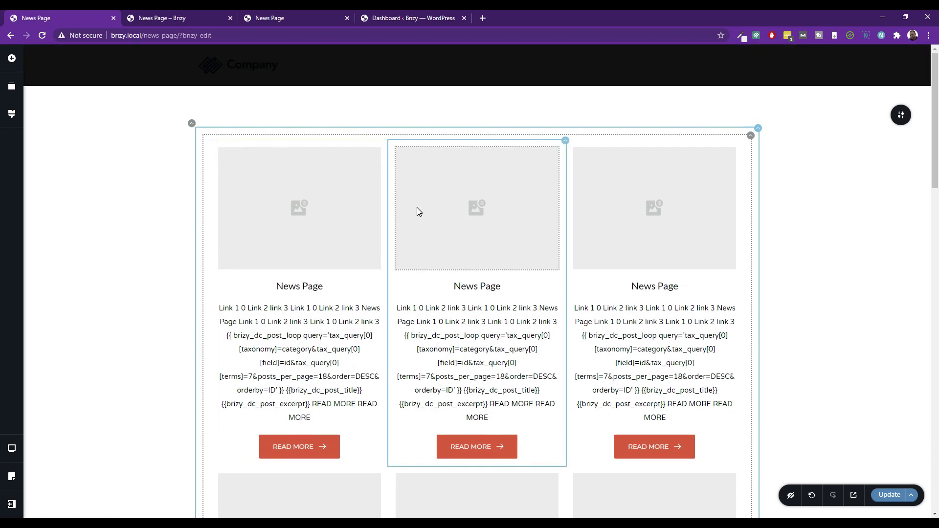
pyautogui.scroll(-10, 419, 211)
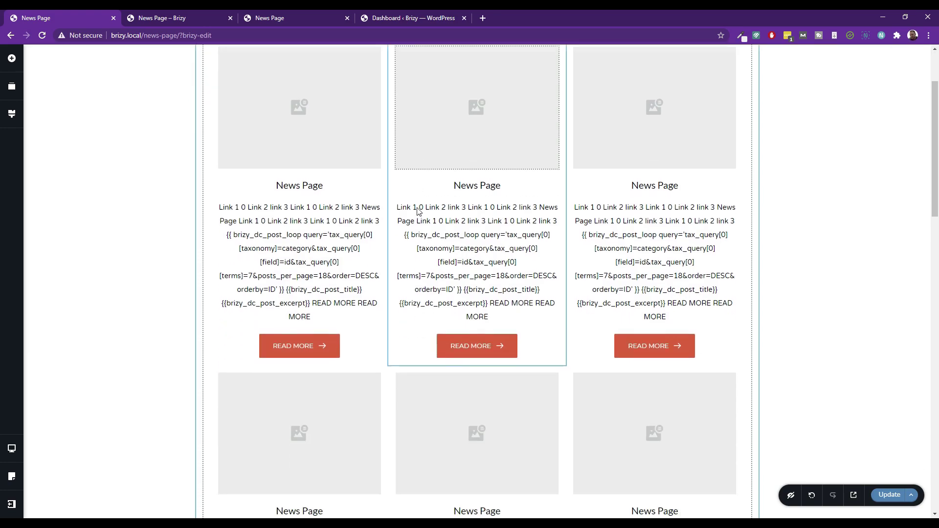
pyautogui.scroll(-3, 488, 246)
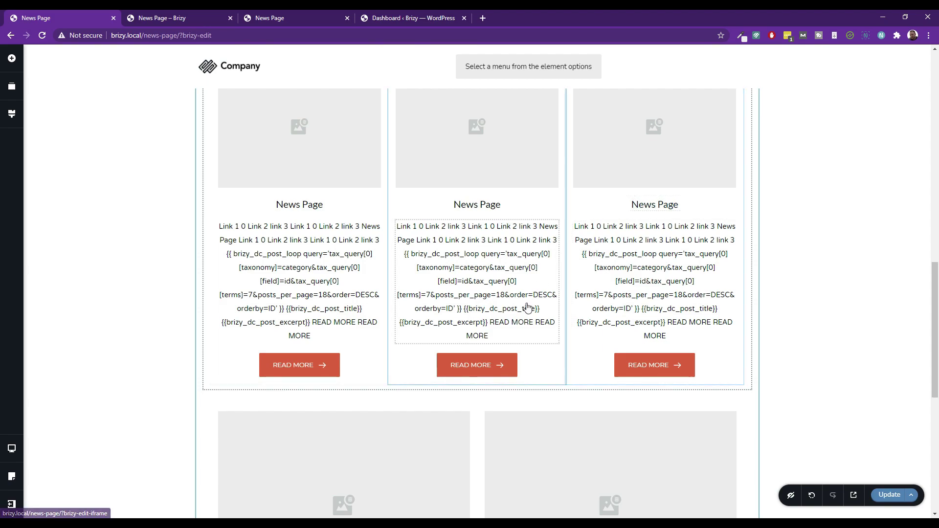
pyautogui.scroll(-3, 303, 362)
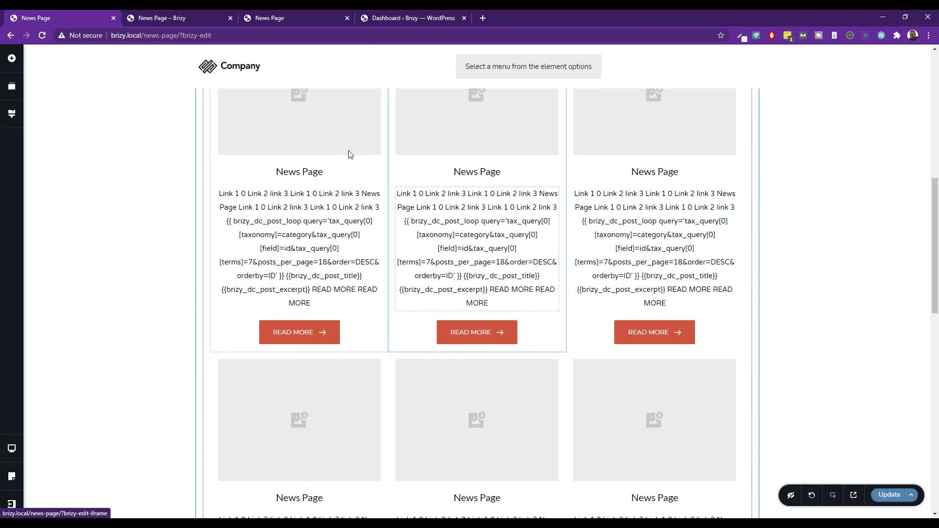
pyautogui.scroll(-1, 674, 297)
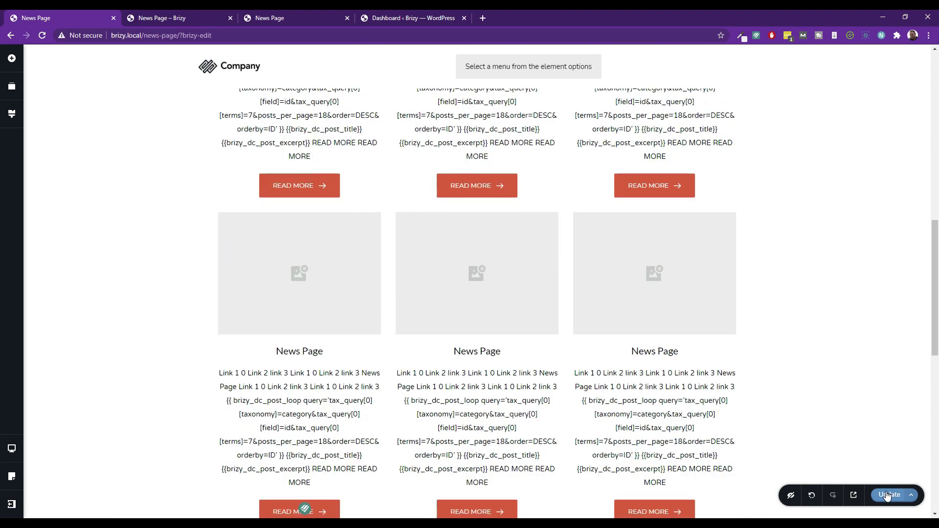
pyautogui.click(283, 266)
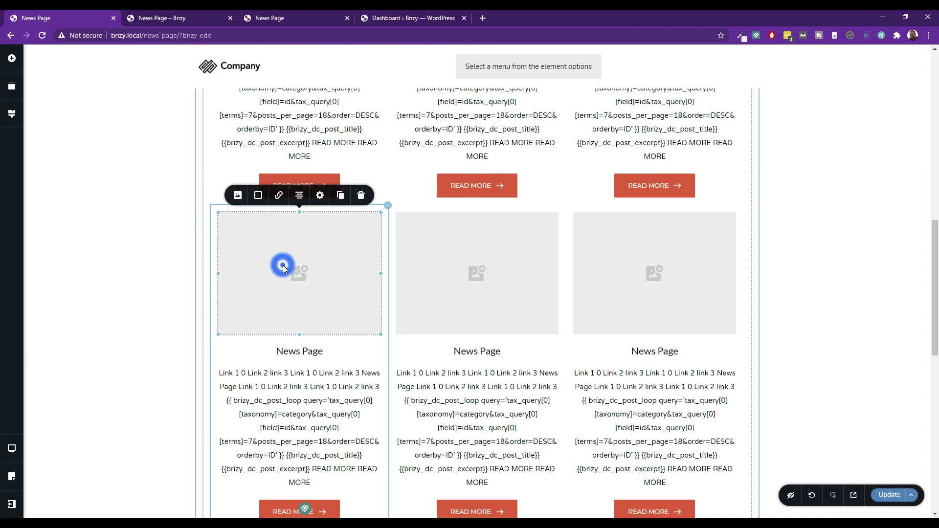
# Reload the News Page preview and look through every row of the upper Posts element down to the two-column one.
pyautogui.click(168, 18)
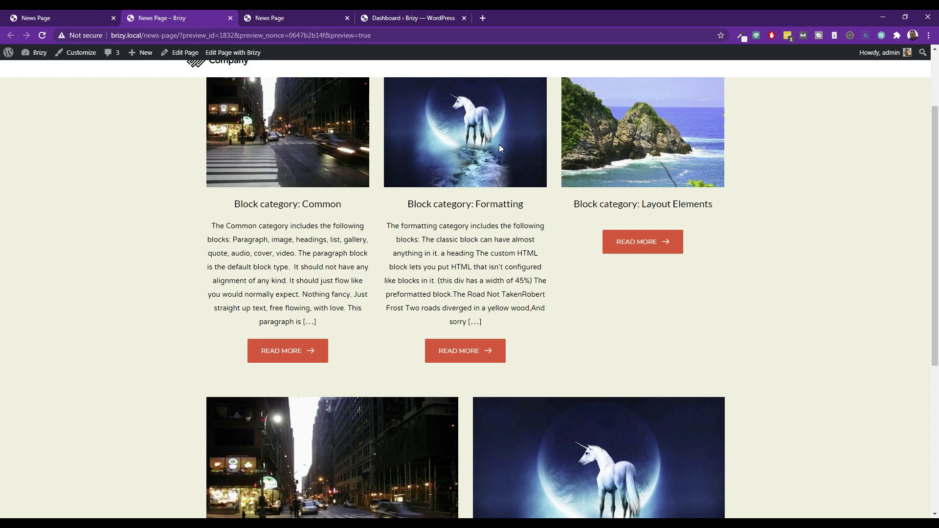
pyautogui.scroll(3, 552, 273)
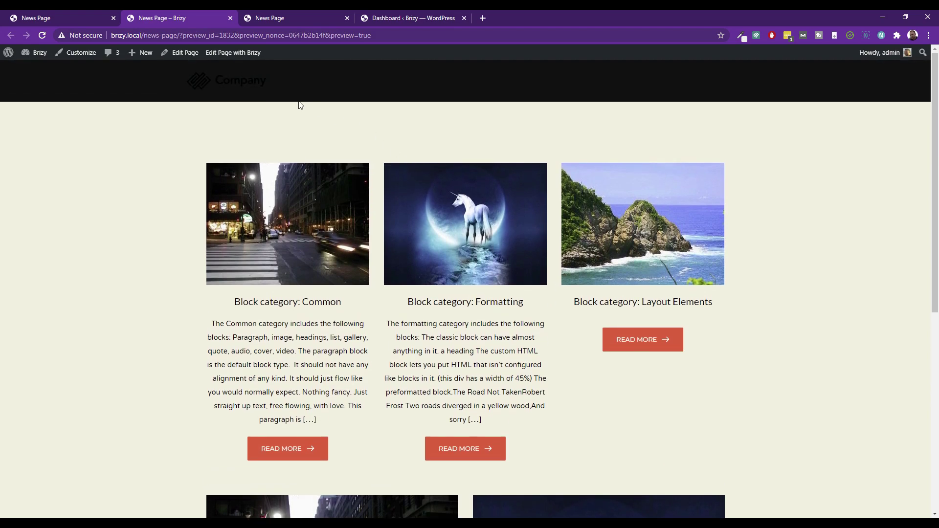
pyautogui.click(43, 35)
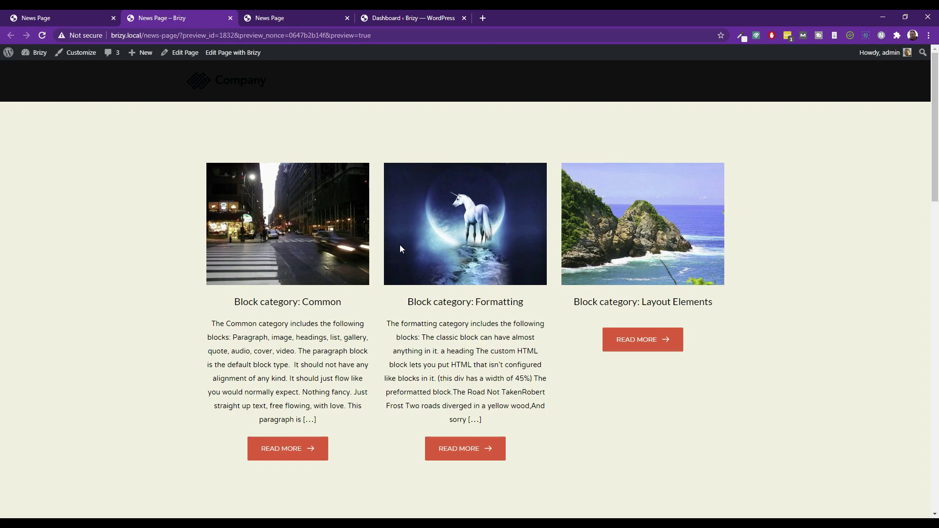
pyautogui.scroll(-4, 424, 258)
pyautogui.scroll(-4, 444, 287)
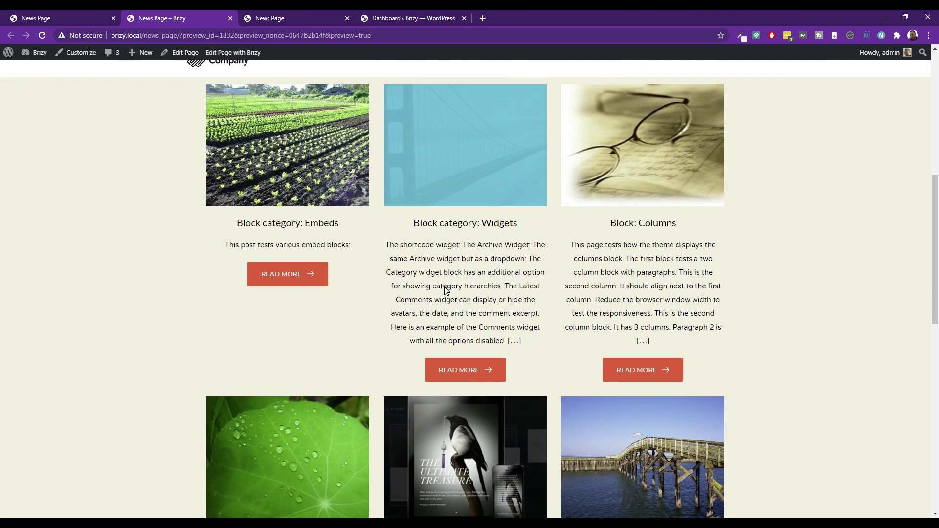
pyautogui.scroll(-3, 445, 287)
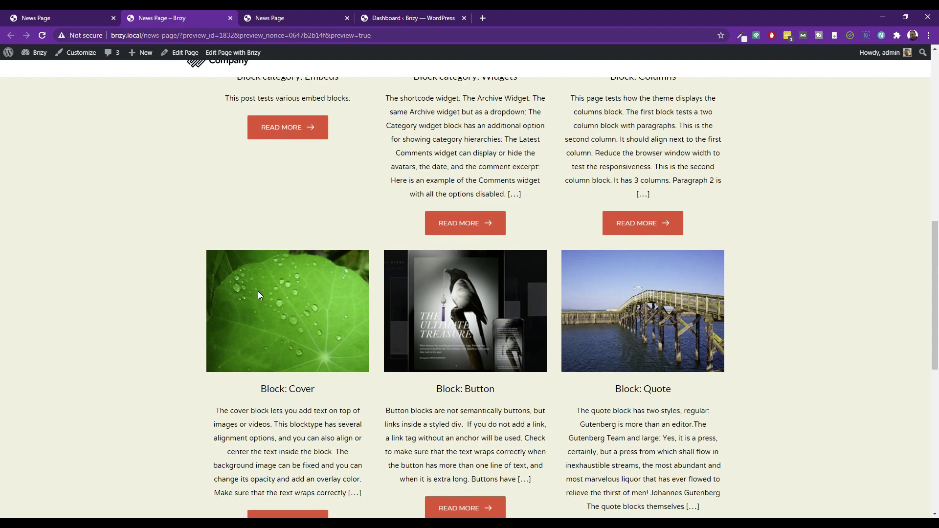
pyautogui.scroll(-3, 287, 268)
pyautogui.scroll(-4, 289, 265)
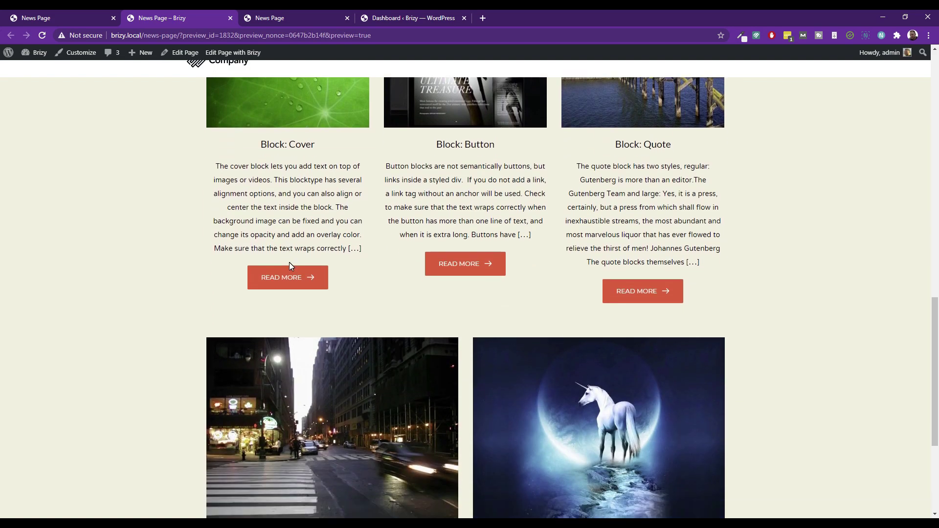
# Compare the posts in the previewed three-column rows with those in the two-column Posts element.
pyautogui.scroll(10, 289, 262)
pyautogui.scroll(7, 289, 262)
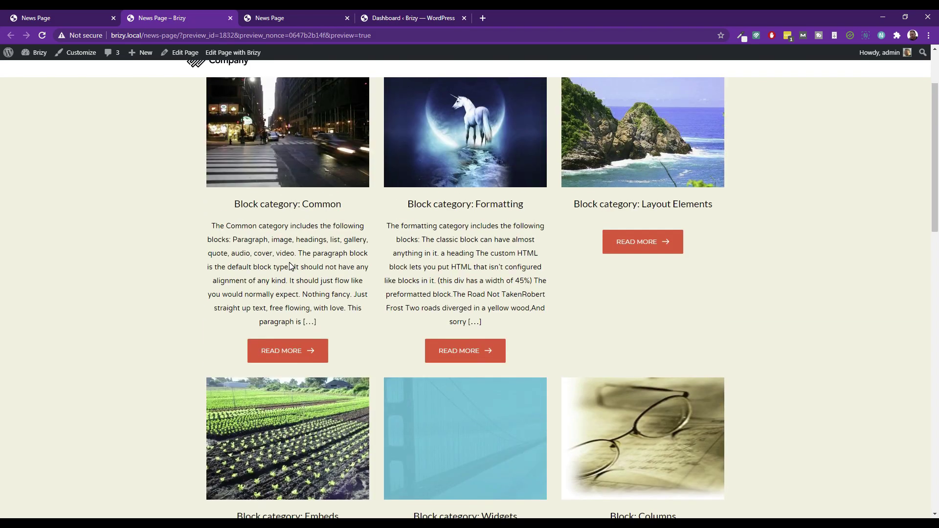
pyautogui.scroll(-12, 289, 262)
pyautogui.scroll(-4, 289, 266)
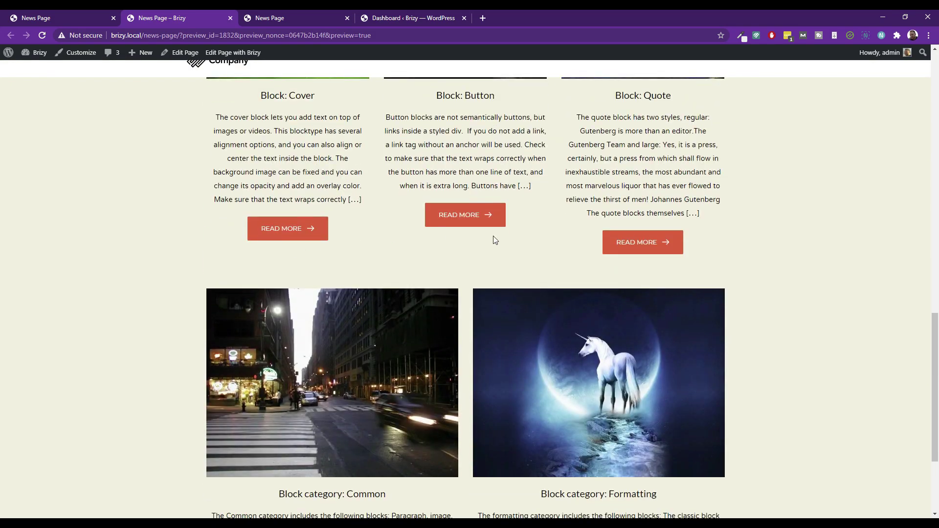
pyautogui.scroll(-3, 339, 375)
pyautogui.scroll(14, 407, 341)
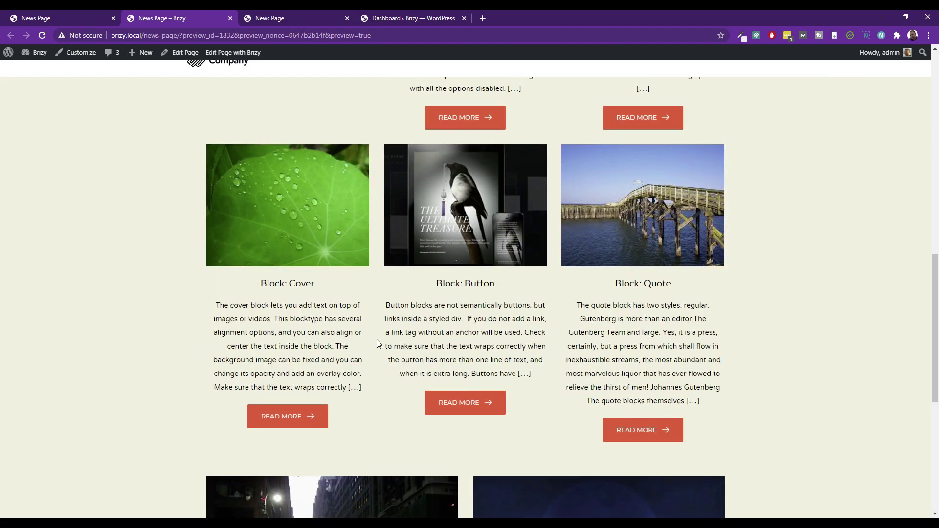
pyautogui.scroll(5, 363, 337)
pyautogui.scroll(-12, 309, 231)
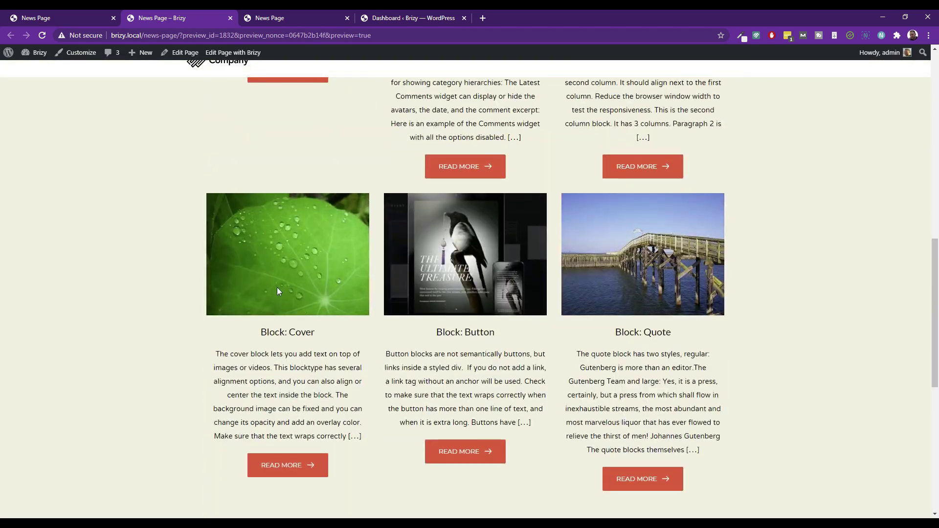
pyautogui.scroll(-4, 289, 441)
pyautogui.scroll(13, 317, 406)
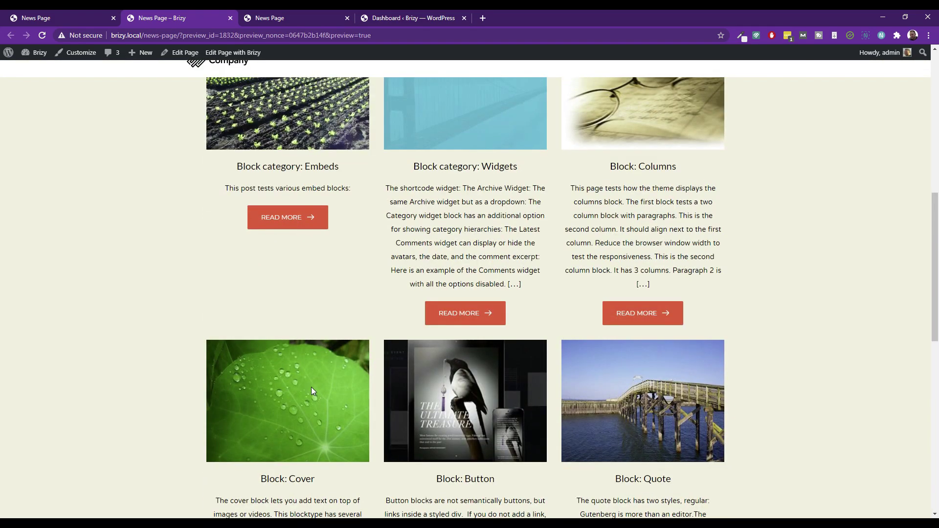
pyautogui.scroll(-11, 237, 174)
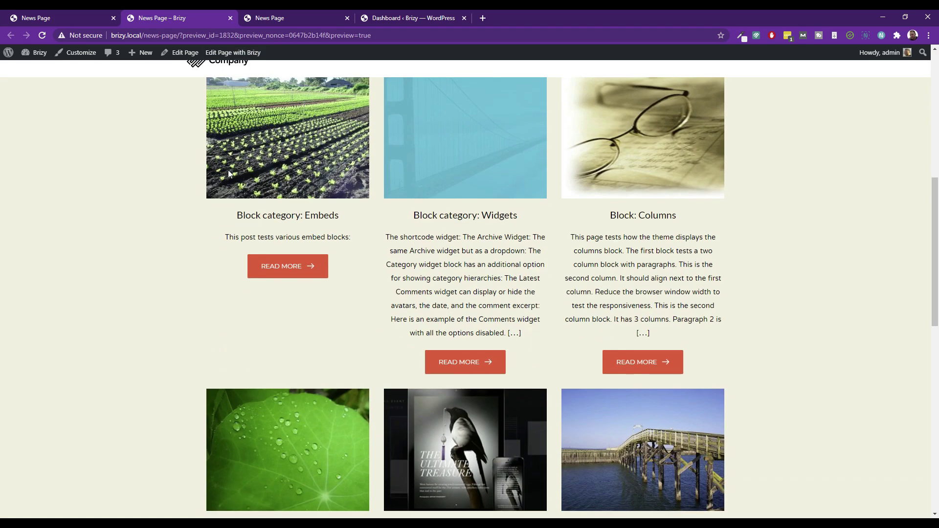
pyautogui.scroll(10, 239, 174)
pyautogui.scroll(3, 239, 174)
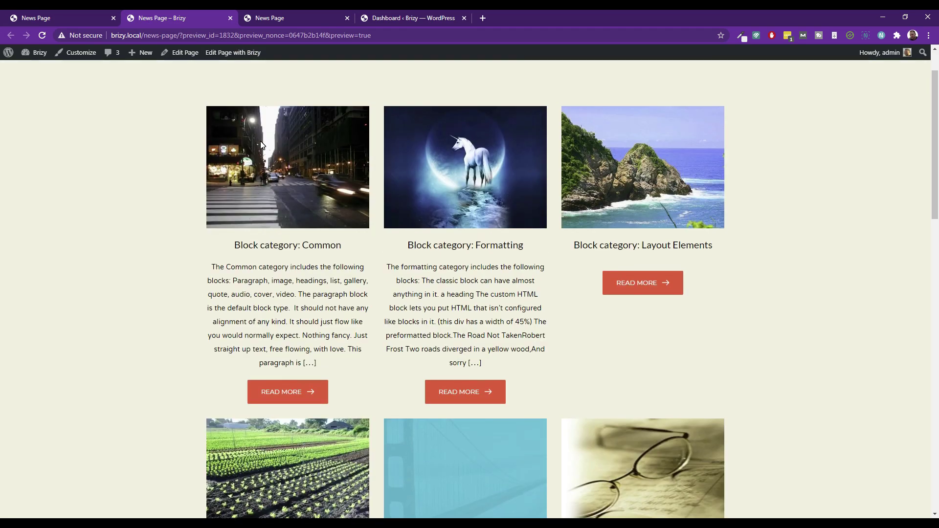
pyautogui.scroll(-5, 262, 147)
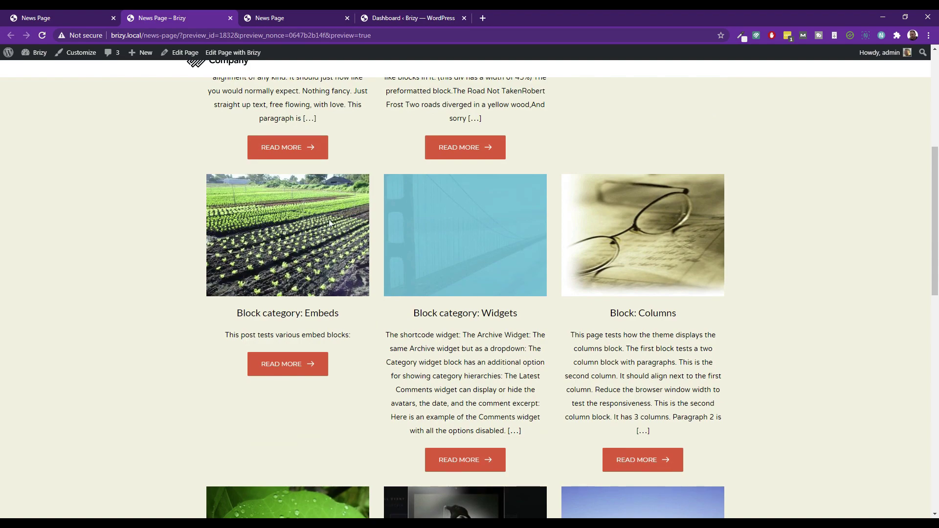
pyautogui.scroll(3, 299, 218)
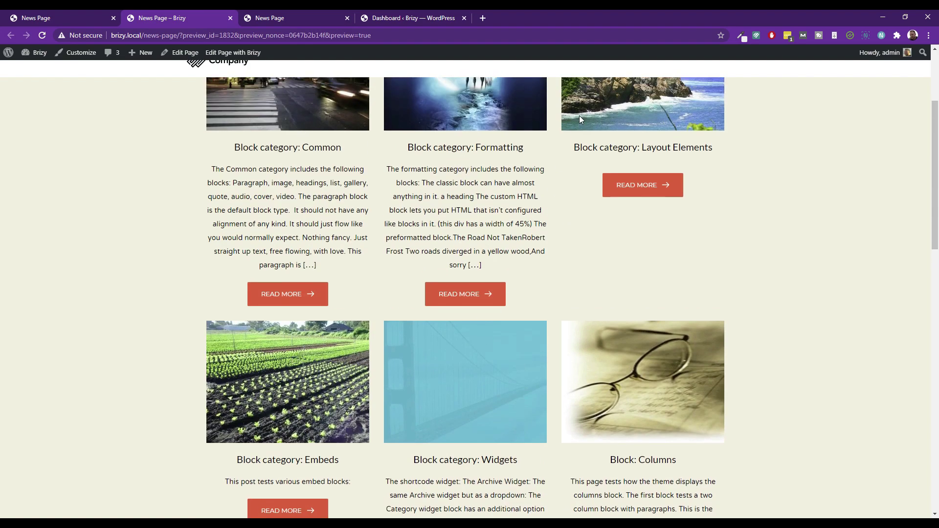
pyautogui.scroll(1, 633, 265)
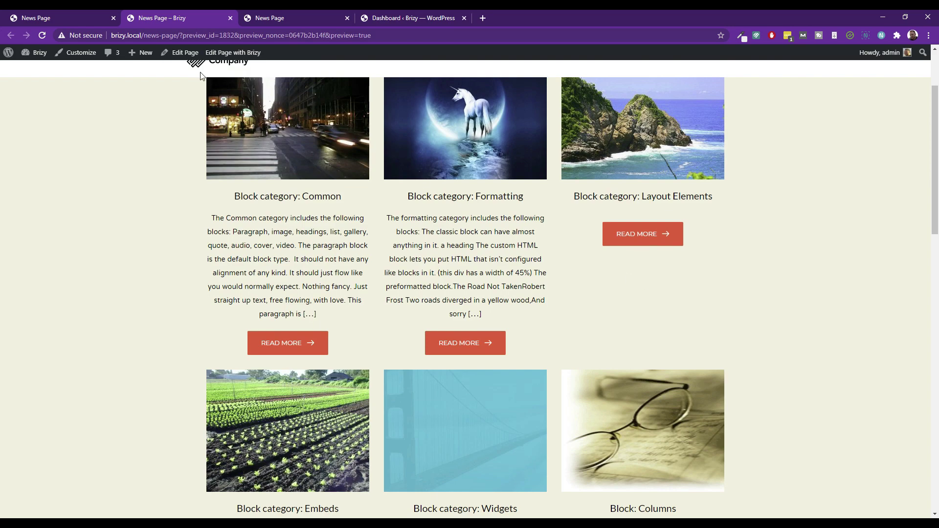
# Return to the News Page editor and add a blank block below the two-column Posts element.
pyautogui.click(63, 14)
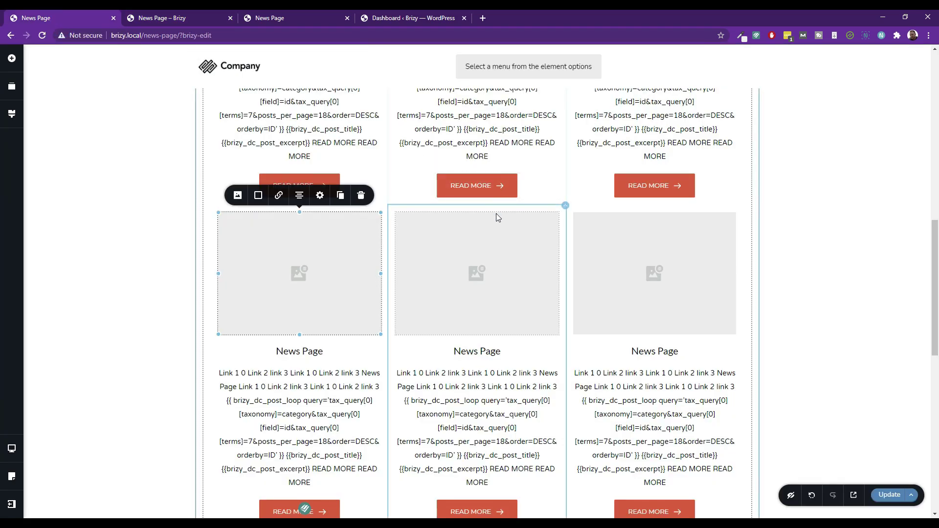
pyautogui.scroll(5, 494, 215)
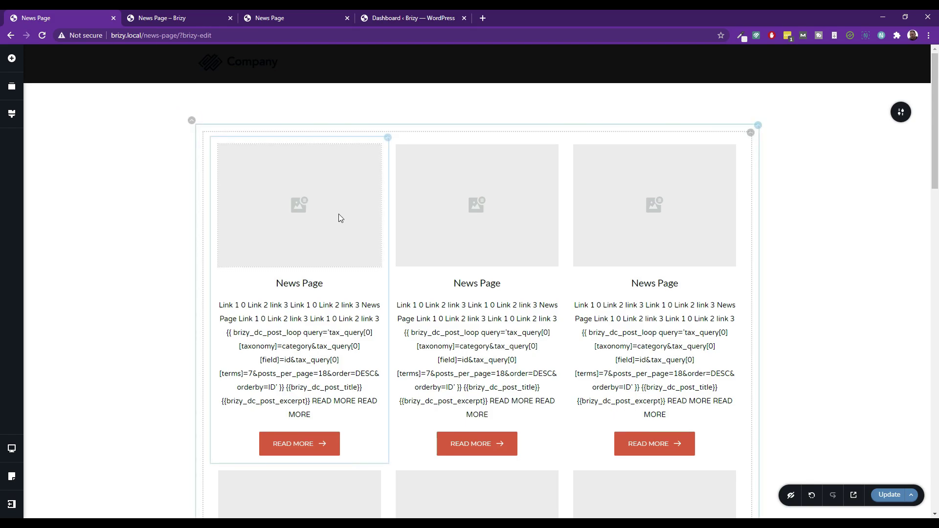
pyautogui.scroll(-5, 340, 215)
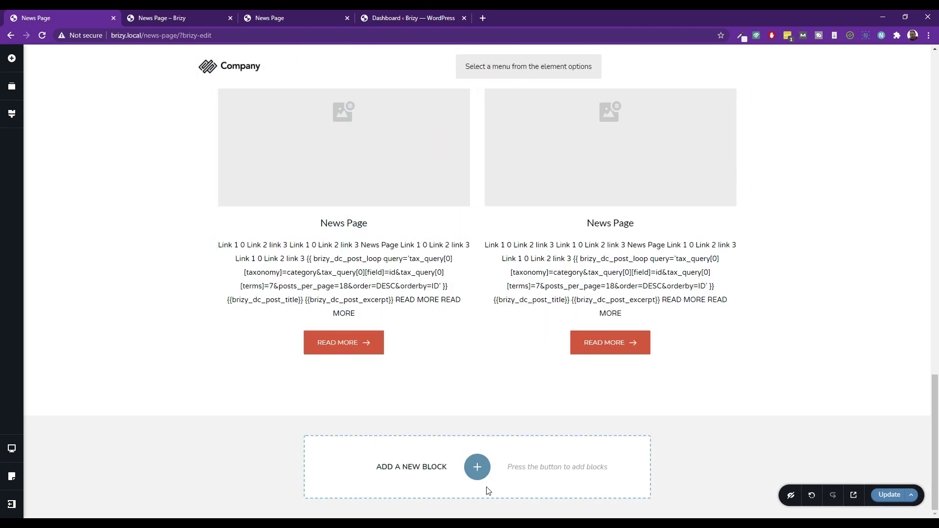
pyautogui.click(478, 467)
pyautogui.click(309, 176)
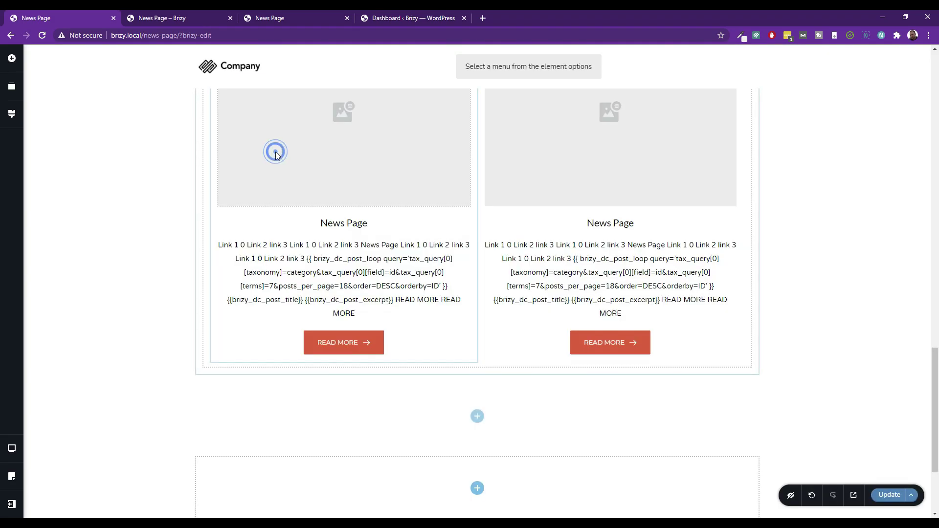
pyautogui.scroll(-3, 416, 342)
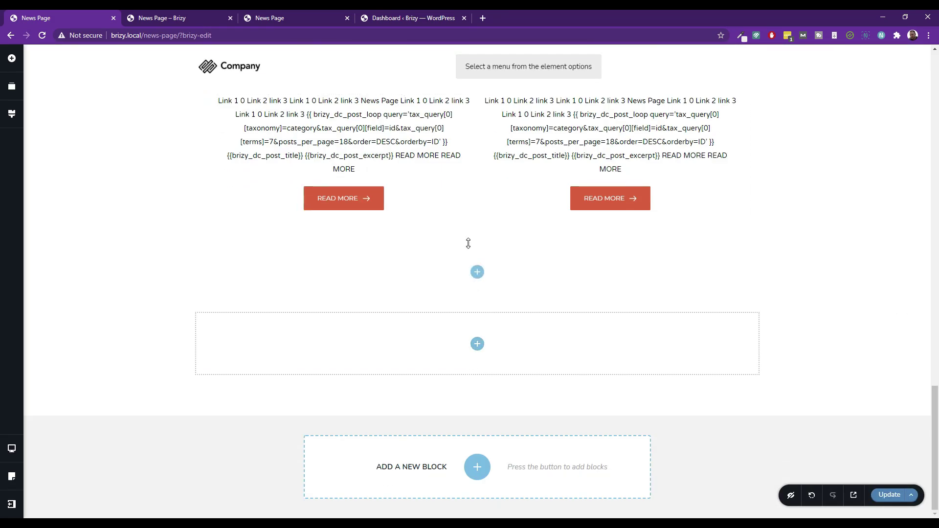
# Add a Column element to the blank block to split it into two columns, and open the first column's options.
pyautogui.click(477, 344)
pyautogui.scroll(-5, 91, 269)
pyautogui.moveTo(89, 322); pyautogui.dragTo(258, 353)
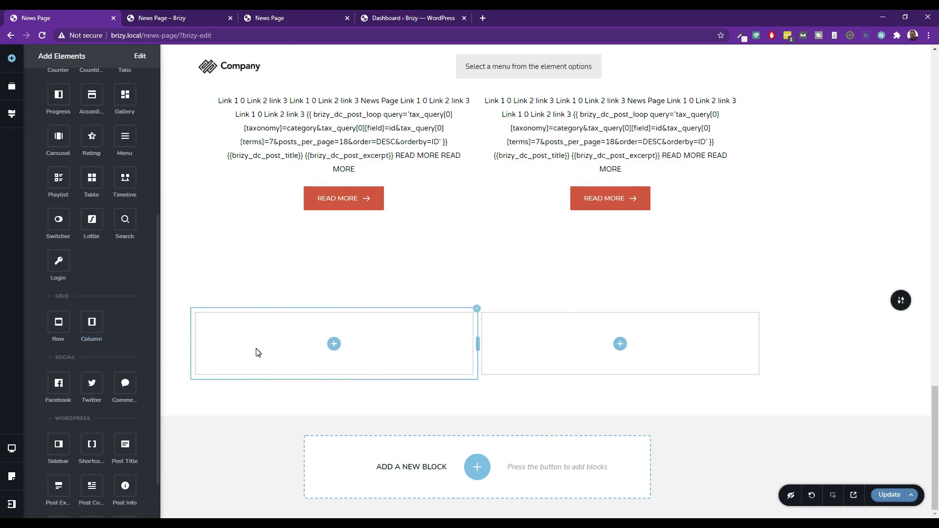
pyautogui.click(477, 309)
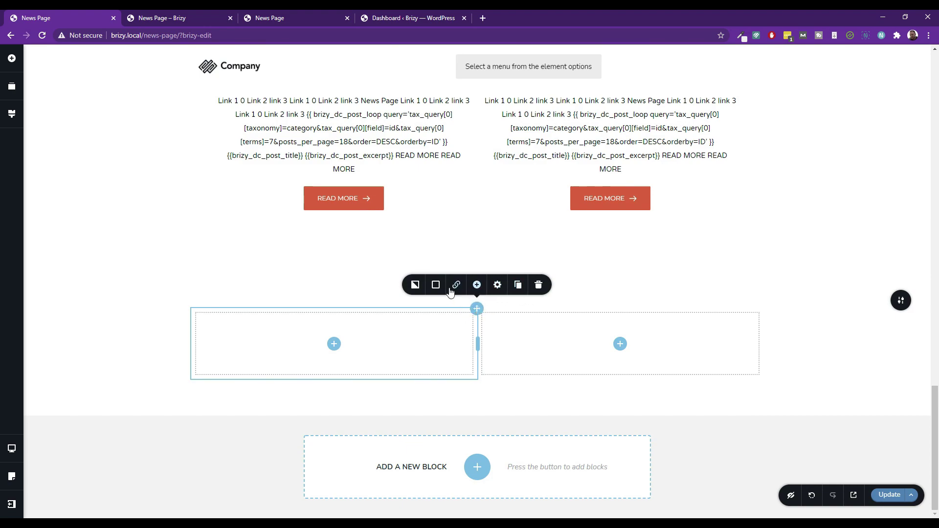
# Add a third column to the new block and place a Text element before the existing columns as a new first column.
pyautogui.click(477, 285)
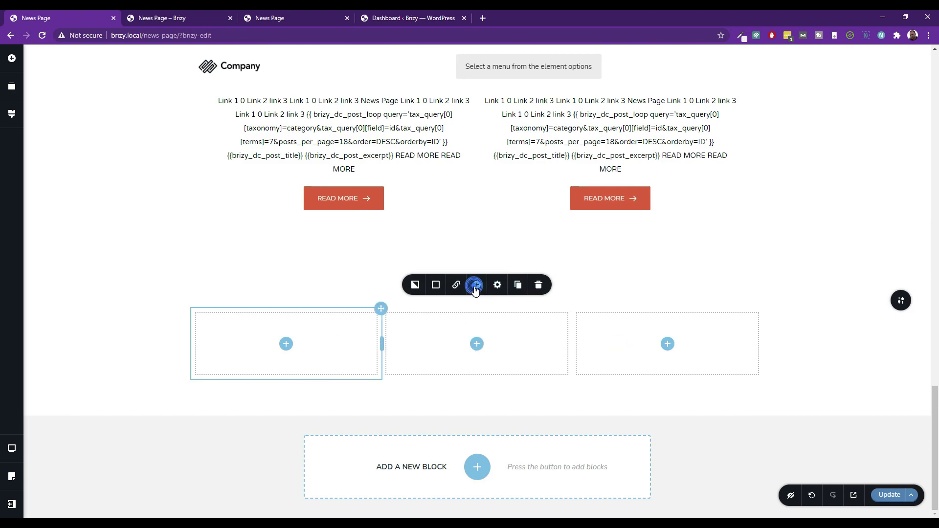
pyautogui.click(286, 345)
pyautogui.scroll(-1, 92, 313)
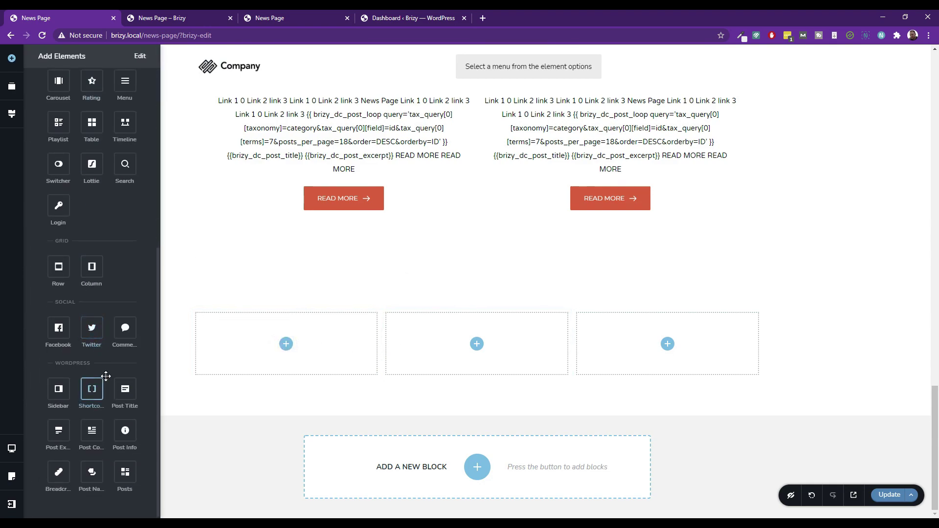
pyautogui.moveTo(125, 389)
pyautogui.mouseDown()
pyautogui.moveTo(269, 333)
pyautogui.moveTo(195, 332)
pyautogui.moveTo(119, 400)
pyautogui.moveTo(231, 344)
pyautogui.moveTo(122, 391)
pyautogui.mouseUp()
pyautogui.scroll(6, 118, 286)
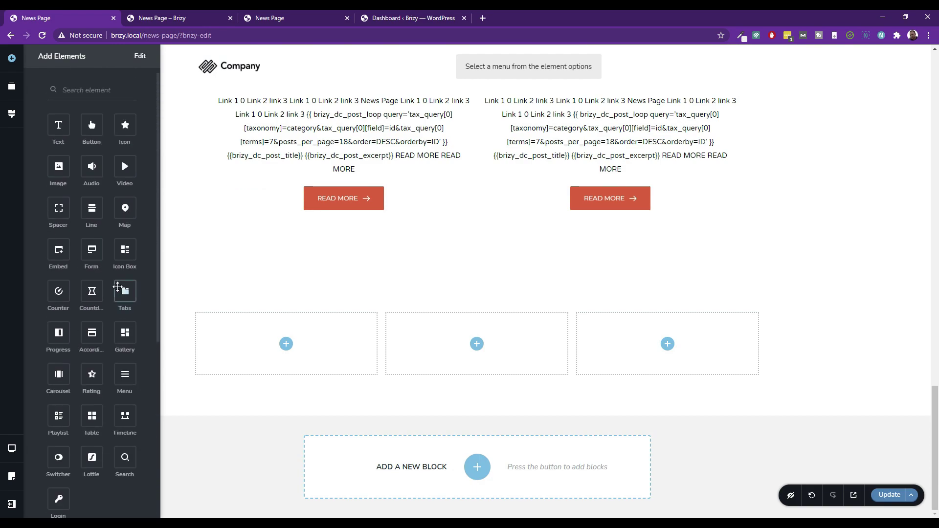
pyautogui.moveTo(55, 131); pyautogui.dragTo(192, 349)
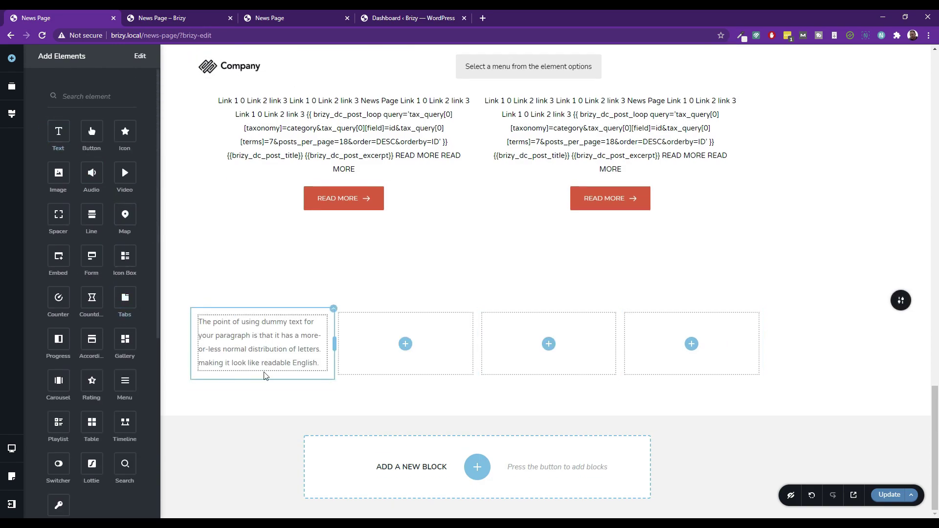
# Replace the placeholder paragraph in the first column with the dynamic Post Title field.
pyautogui.tripleClick(315, 362)
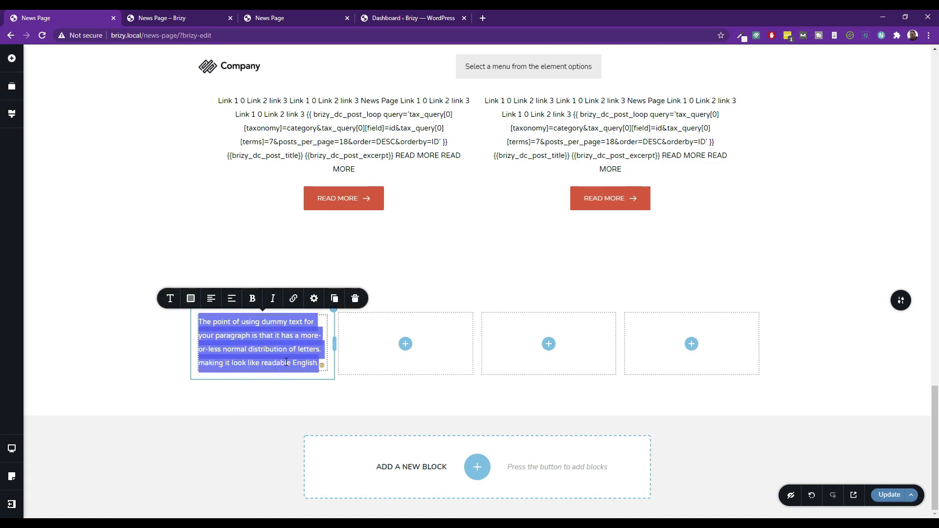
pyautogui.write('#')
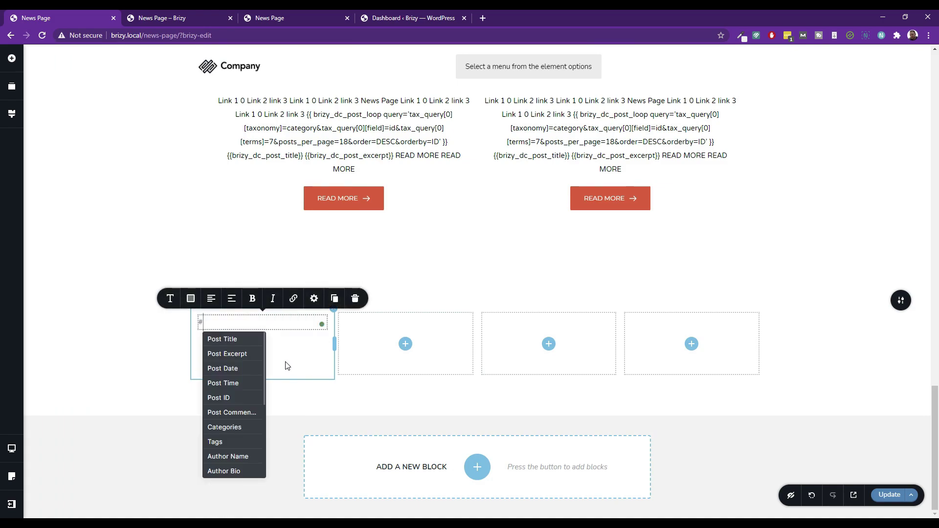
pyautogui.click(224, 341)
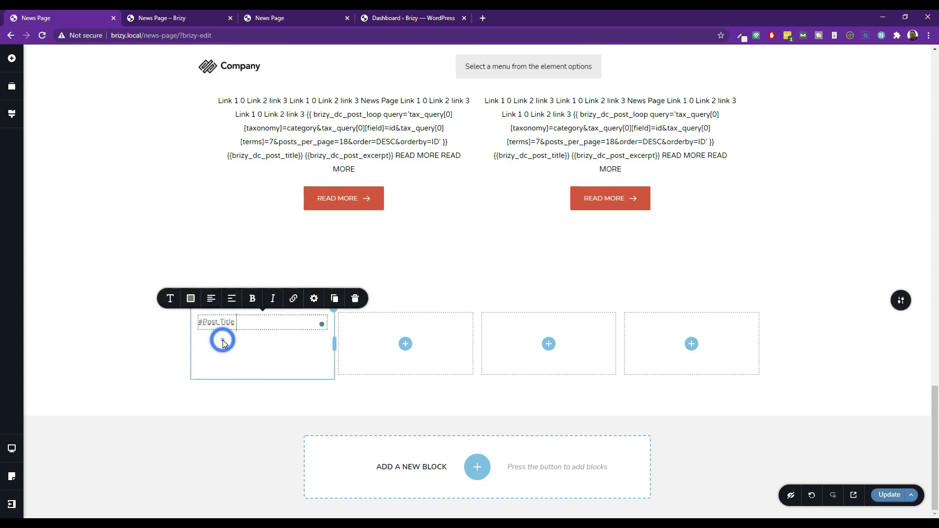
# Select the Post Title text in the first column and cycle its alignment through centre and right to justified.
pyautogui.click(170, 300)
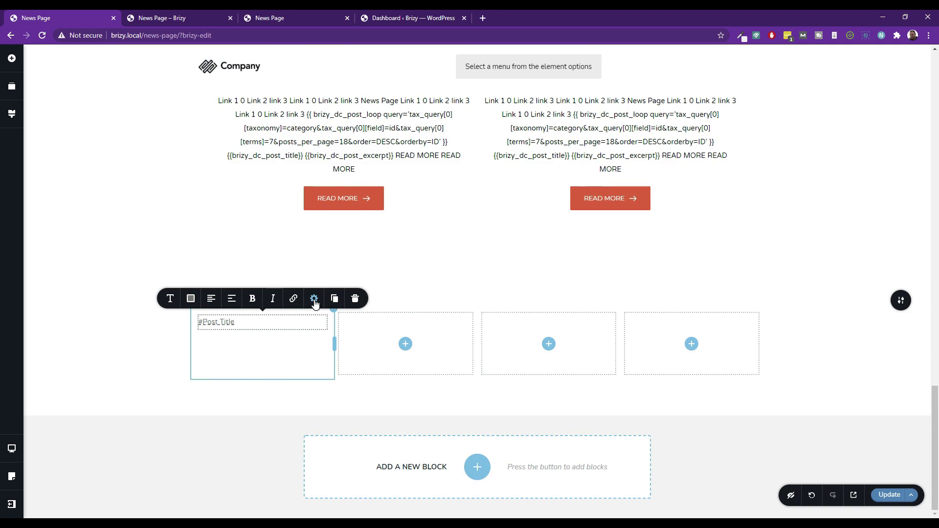
pyautogui.tripleClick(263, 325)
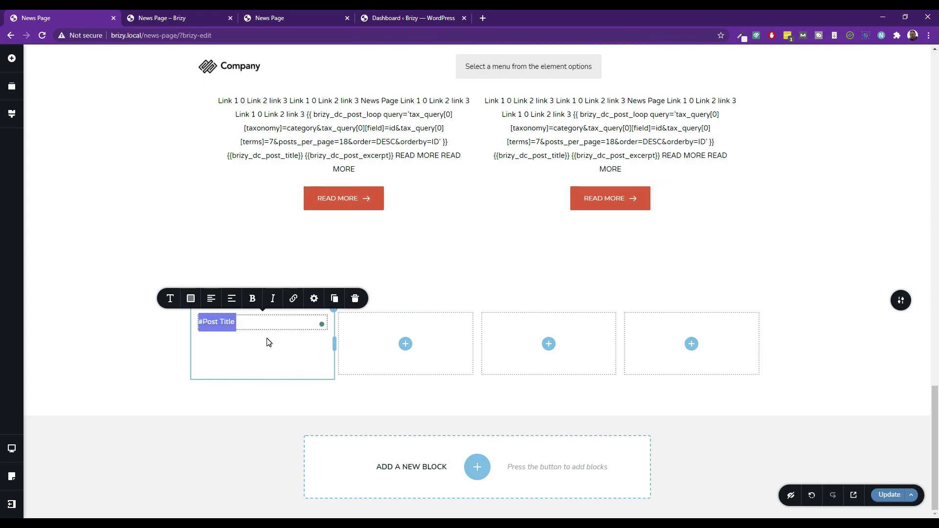
pyautogui.scroll(5, 269, 342)
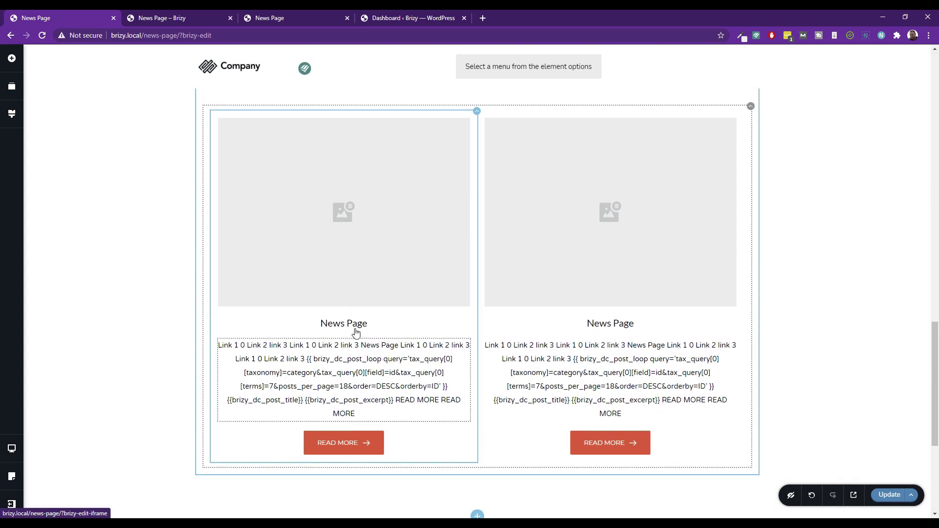
pyautogui.scroll(-5, 347, 325)
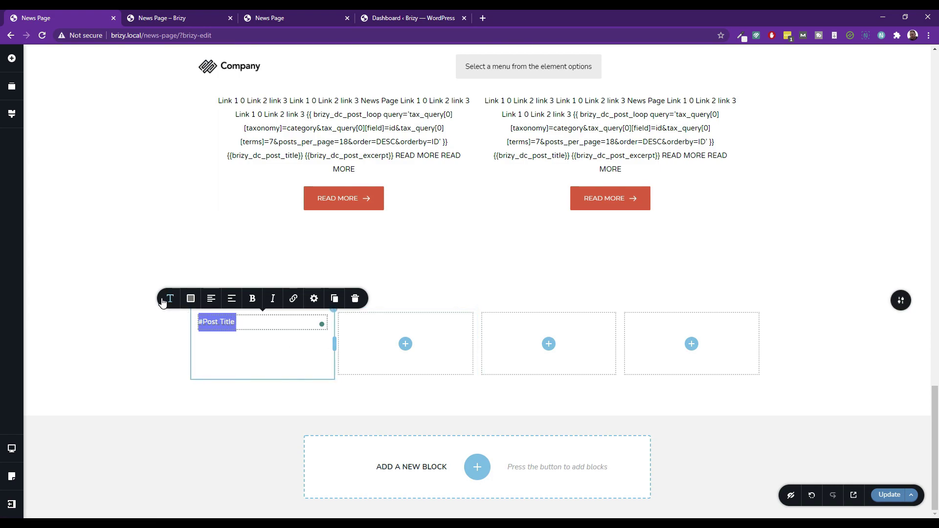
pyautogui.click(357, 320)
pyautogui.click(234, 320)
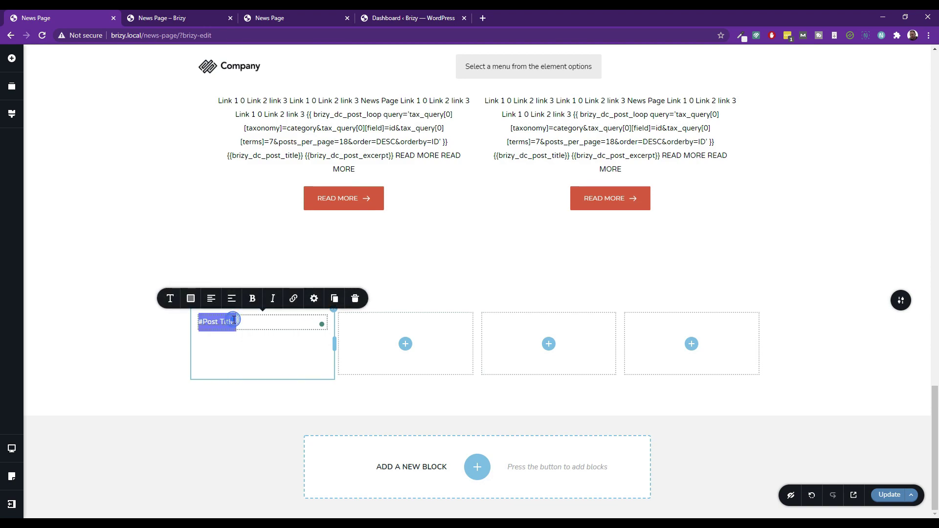
pyautogui.click(175, 304)
pyautogui.click(212, 300)
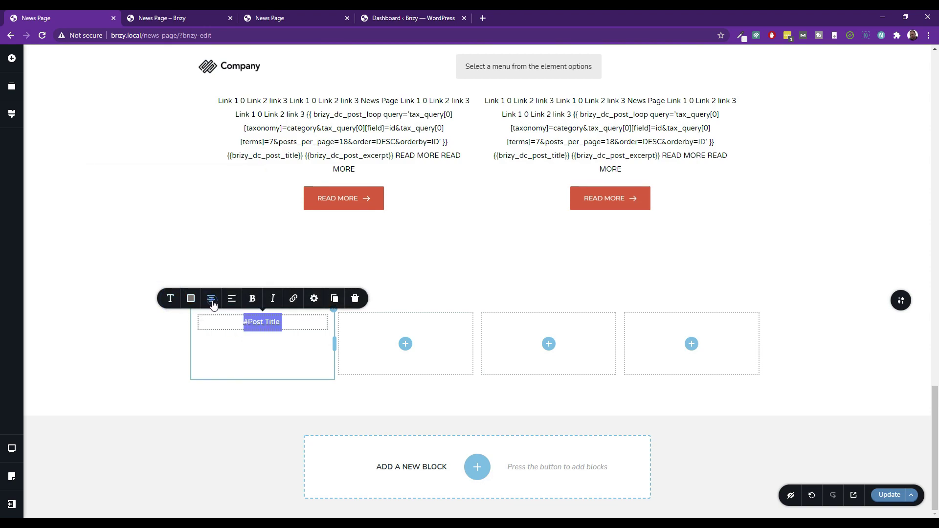
pyautogui.click(211, 299)
pyautogui.click(211, 299)
# Try the Post Title text as a numbered list, revert it to plain text, and check its gap and HTML tag settings.
pyautogui.click(232, 300)
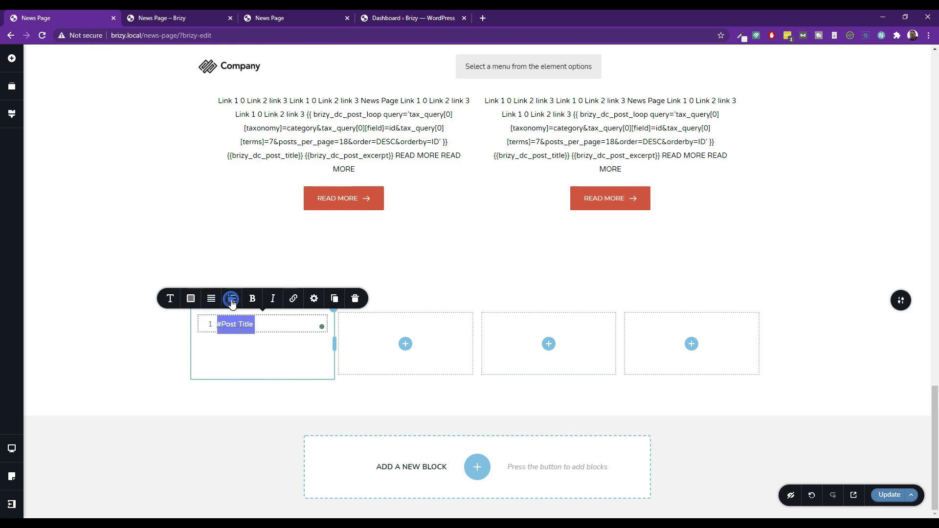
pyautogui.click(232, 301)
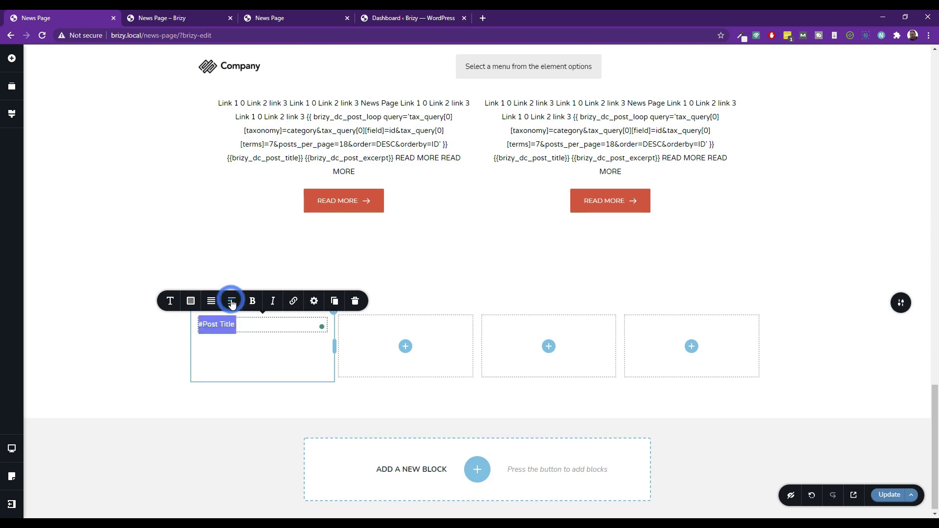
pyautogui.click(315, 305)
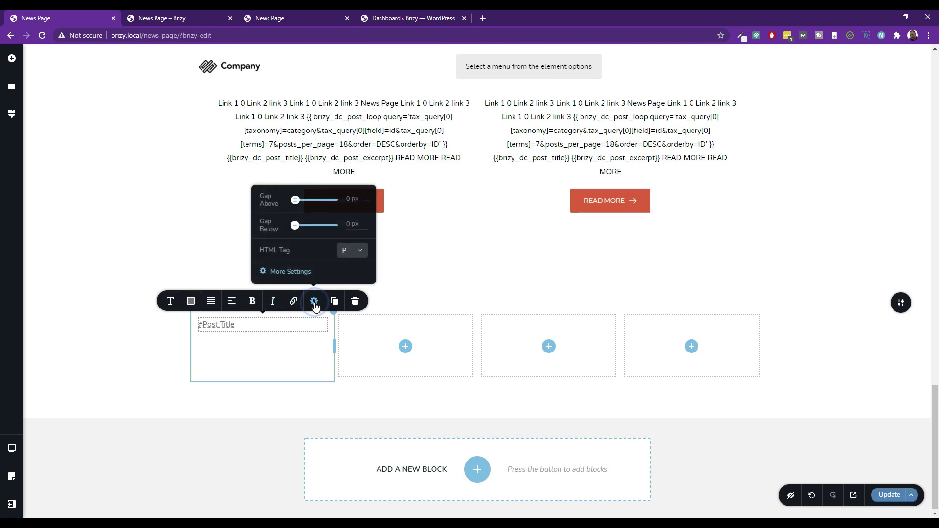
pyautogui.click(315, 304)
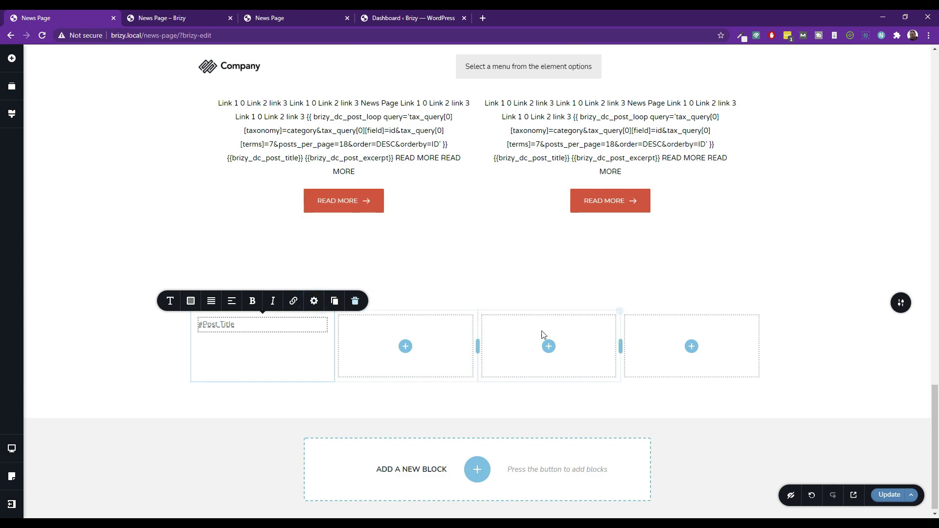
# Look through the three-column Posts element at the start of the page and inspect the image placeholders in its first row.
pyautogui.scroll(15, 568, 338)
pyautogui.scroll(5, 566, 349)
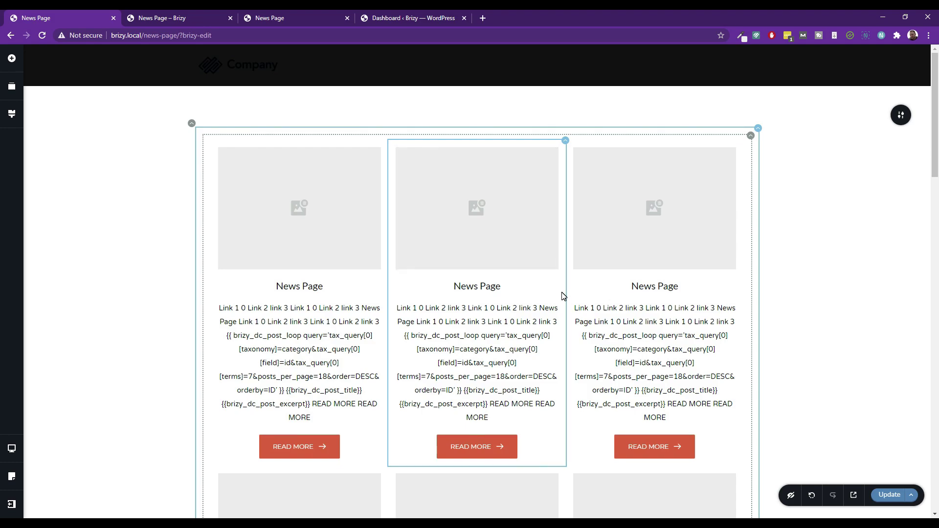
pyautogui.scroll(-4, 558, 304)
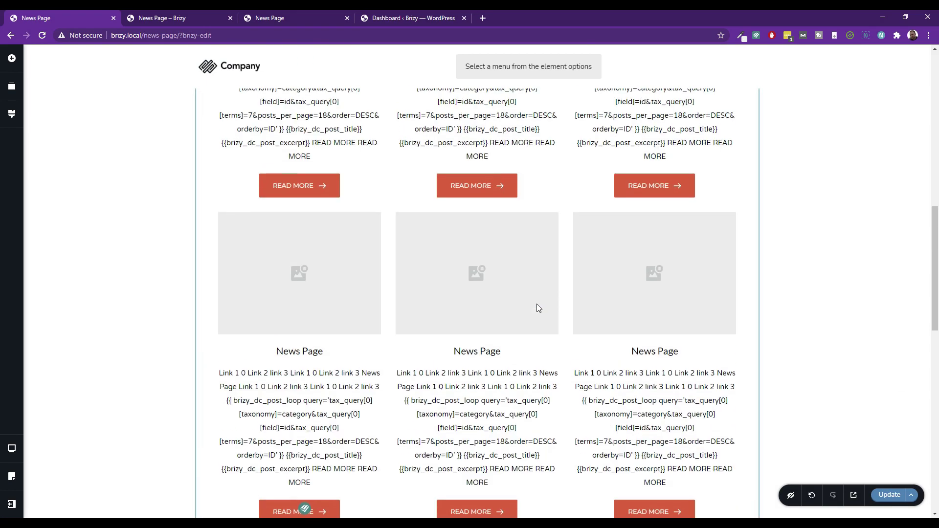
pyautogui.scroll(4, 537, 304)
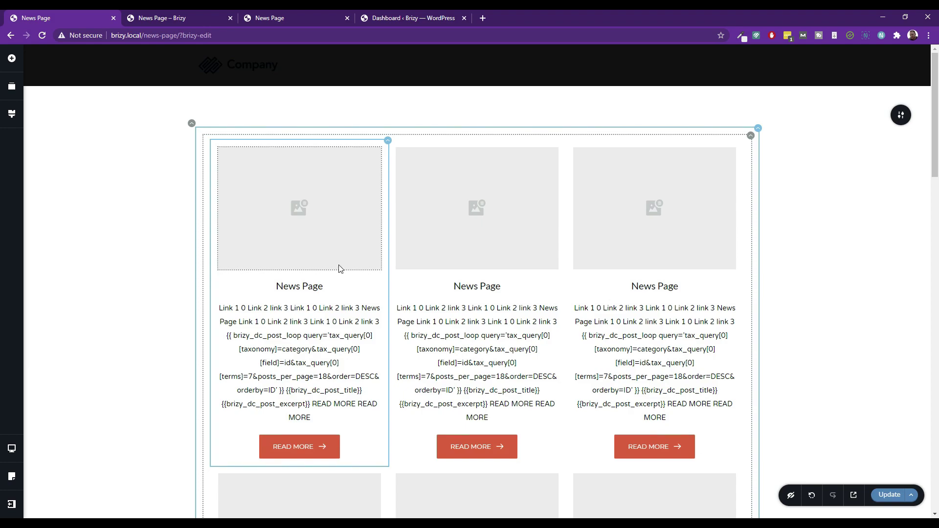
pyautogui.click(231, 175)
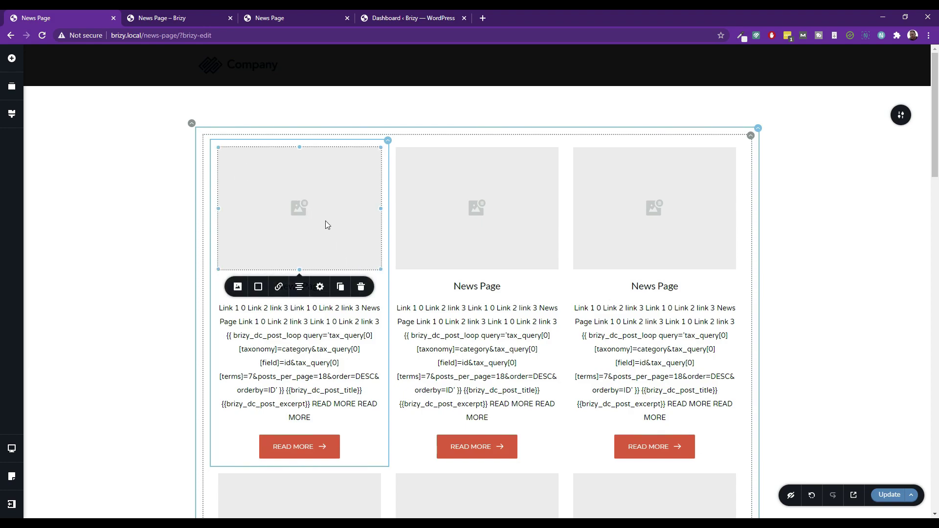
pyautogui.click(462, 212)
pyautogui.click(632, 226)
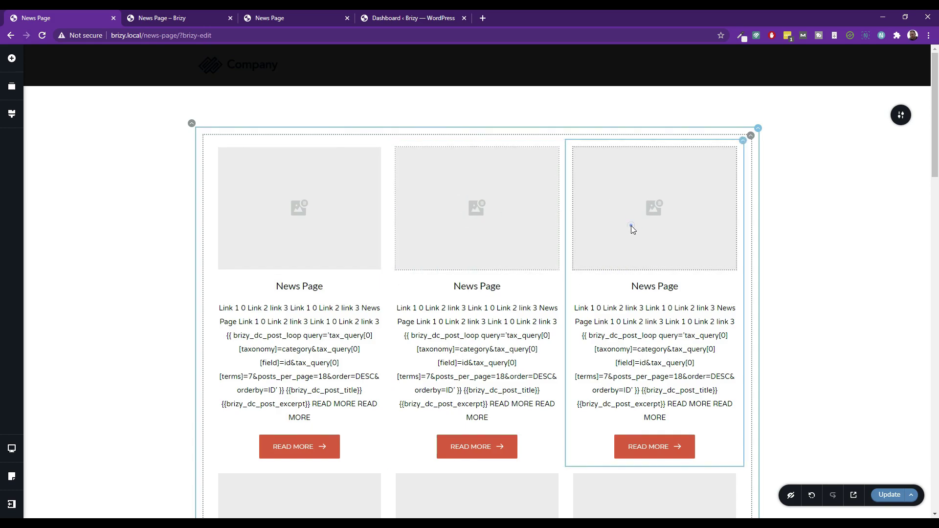
pyautogui.scroll(-6, 526, 222)
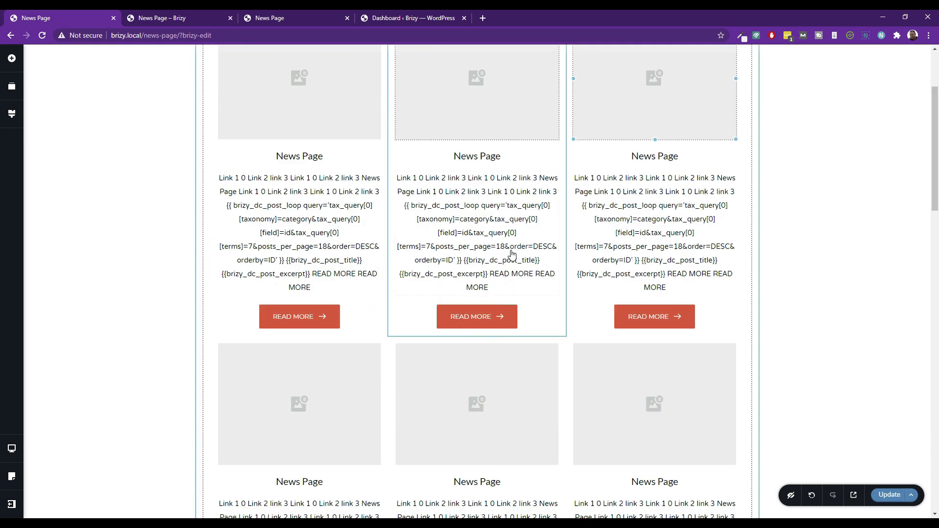
pyautogui.scroll(6, 337, 286)
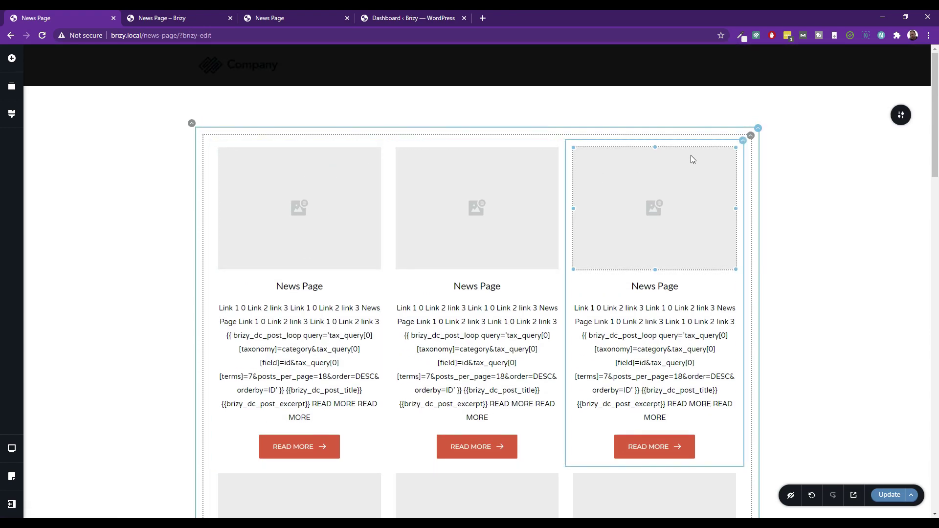
# Set the upper Posts element to six columns and update the page.
pyautogui.click(753, 139)
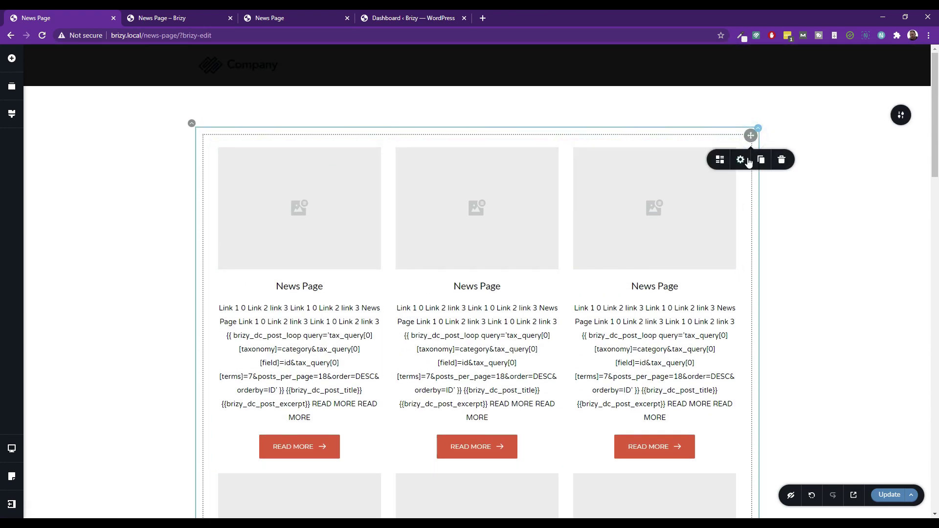
pyautogui.click(720, 161)
pyautogui.moveTo(721, 207); pyautogui.dragTo(752, 207)
pyautogui.scroll(-5, 518, 219)
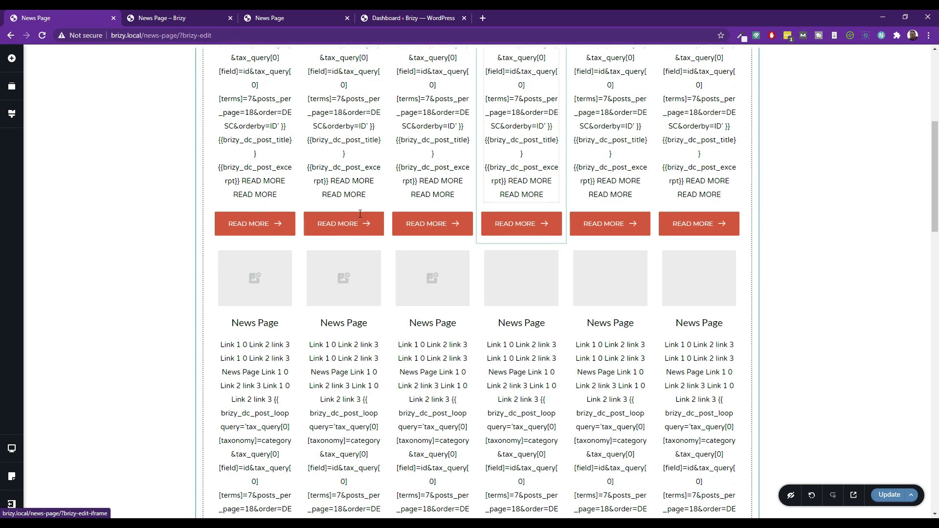
pyautogui.scroll(-4, 260, 457)
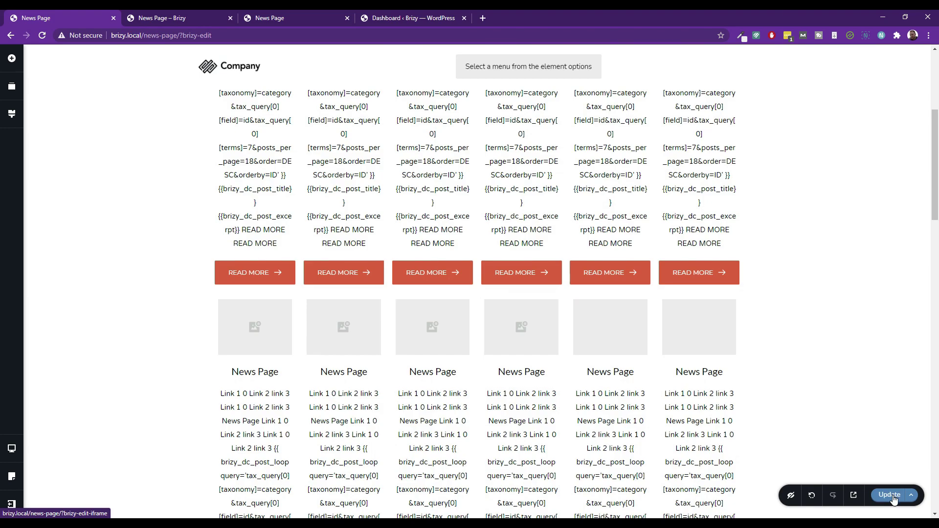
pyautogui.scroll(-3, 462, 184)
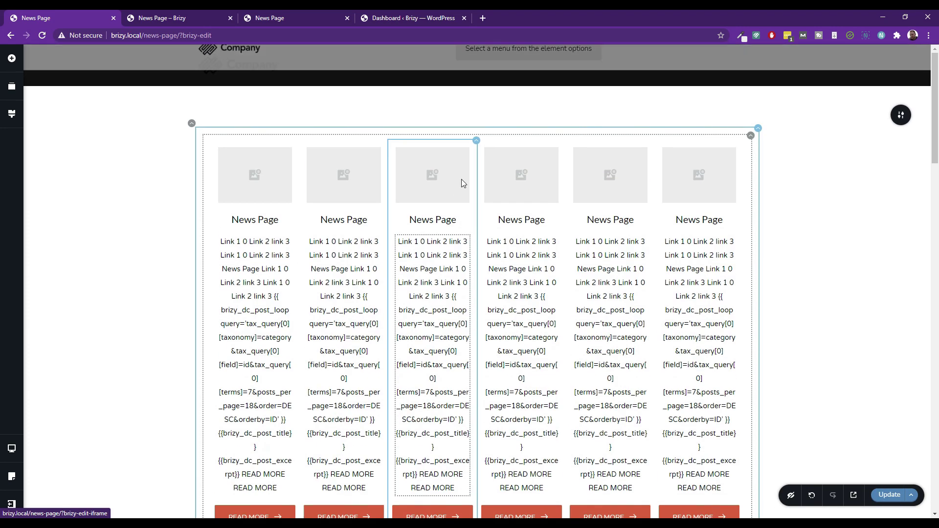
# Reload the News Page preview and look through the six-column posts and the two-column Posts element below them.
pyautogui.click(166, 18)
pyautogui.click(41, 36)
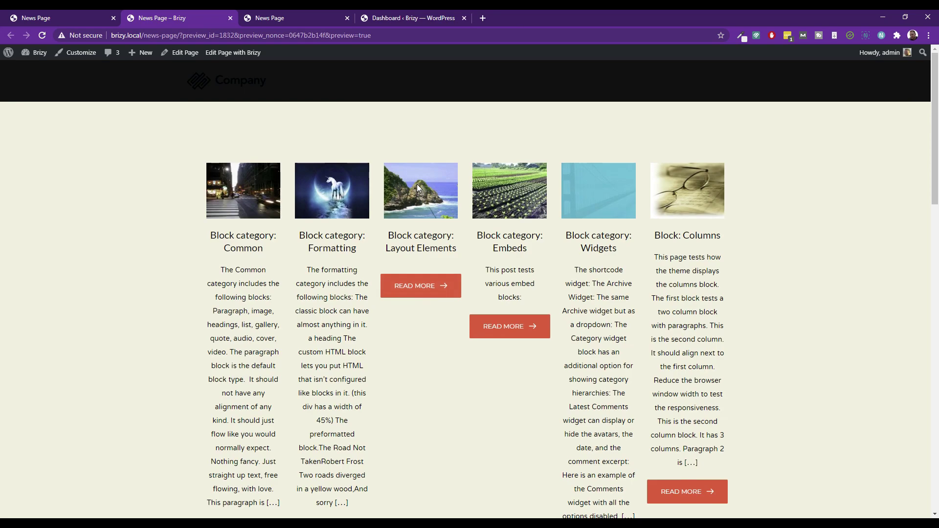
pyautogui.scroll(-10, 400, 187)
pyautogui.scroll(-5, 372, 191)
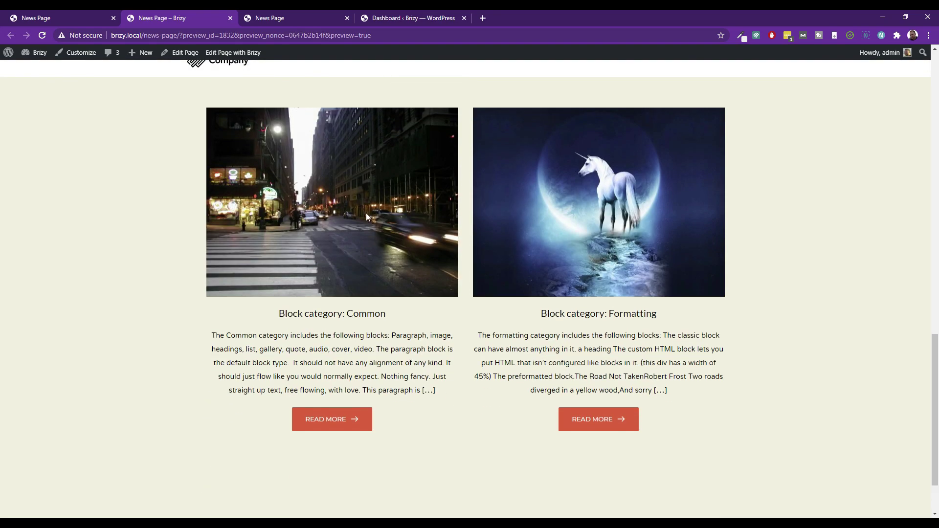
pyautogui.scroll(14, 370, 238)
pyautogui.scroll(4, 370, 252)
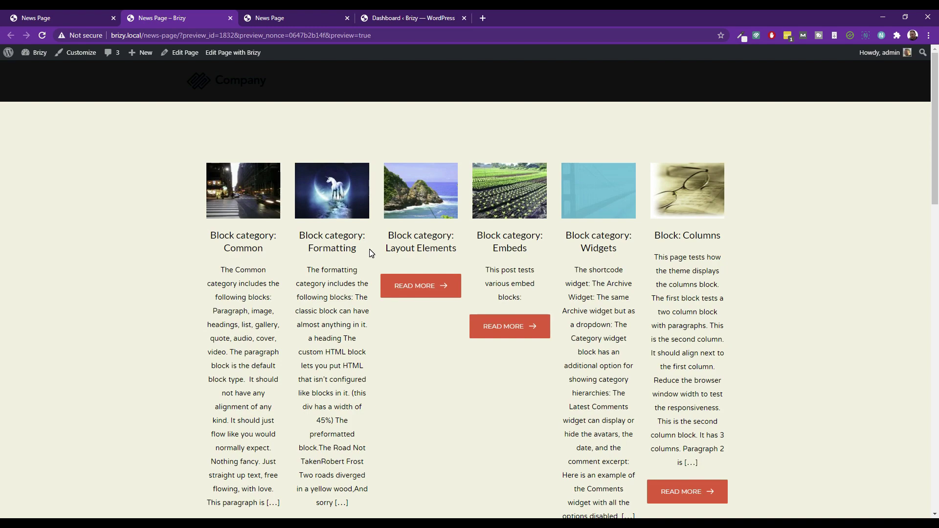
pyautogui.scroll(-4, 405, 230)
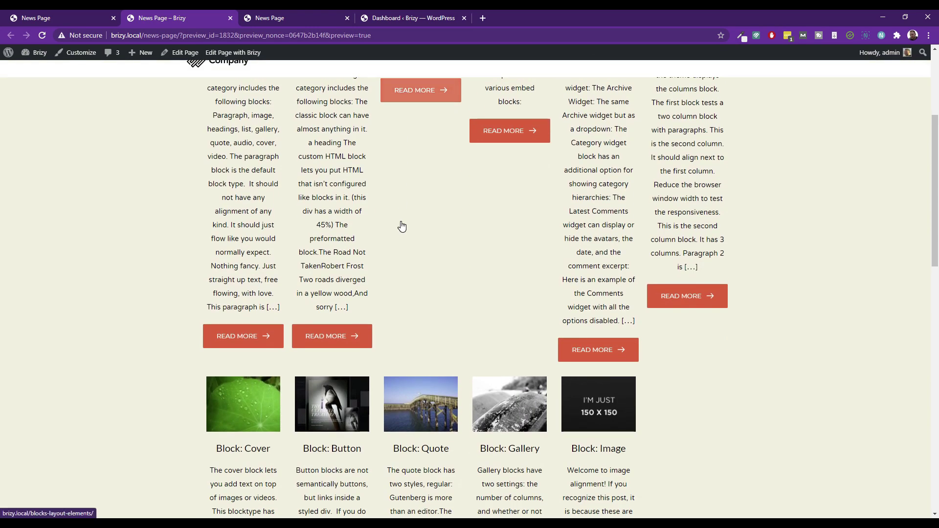